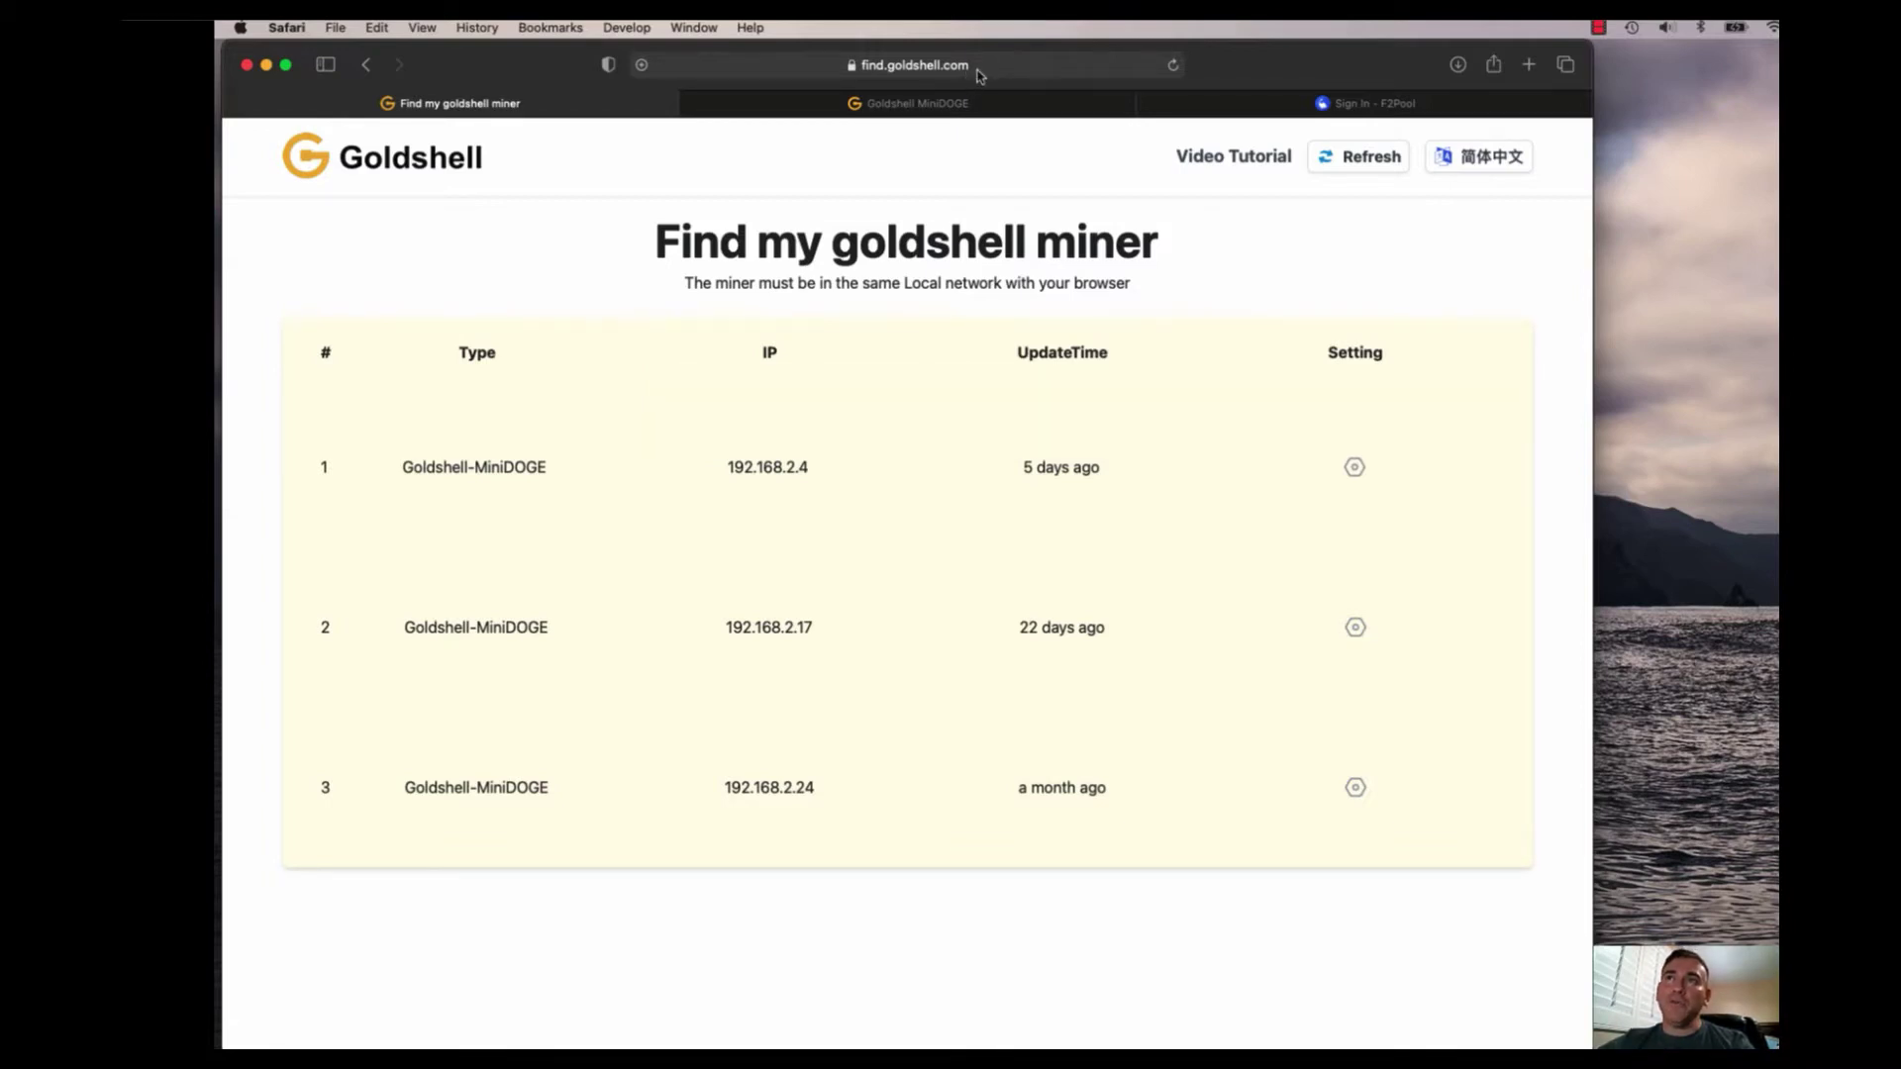
Reload find.goldshell.com so the MiniDOGE at 192.168.2.4 shows its last update 6 days ago
left_click(980, 69)
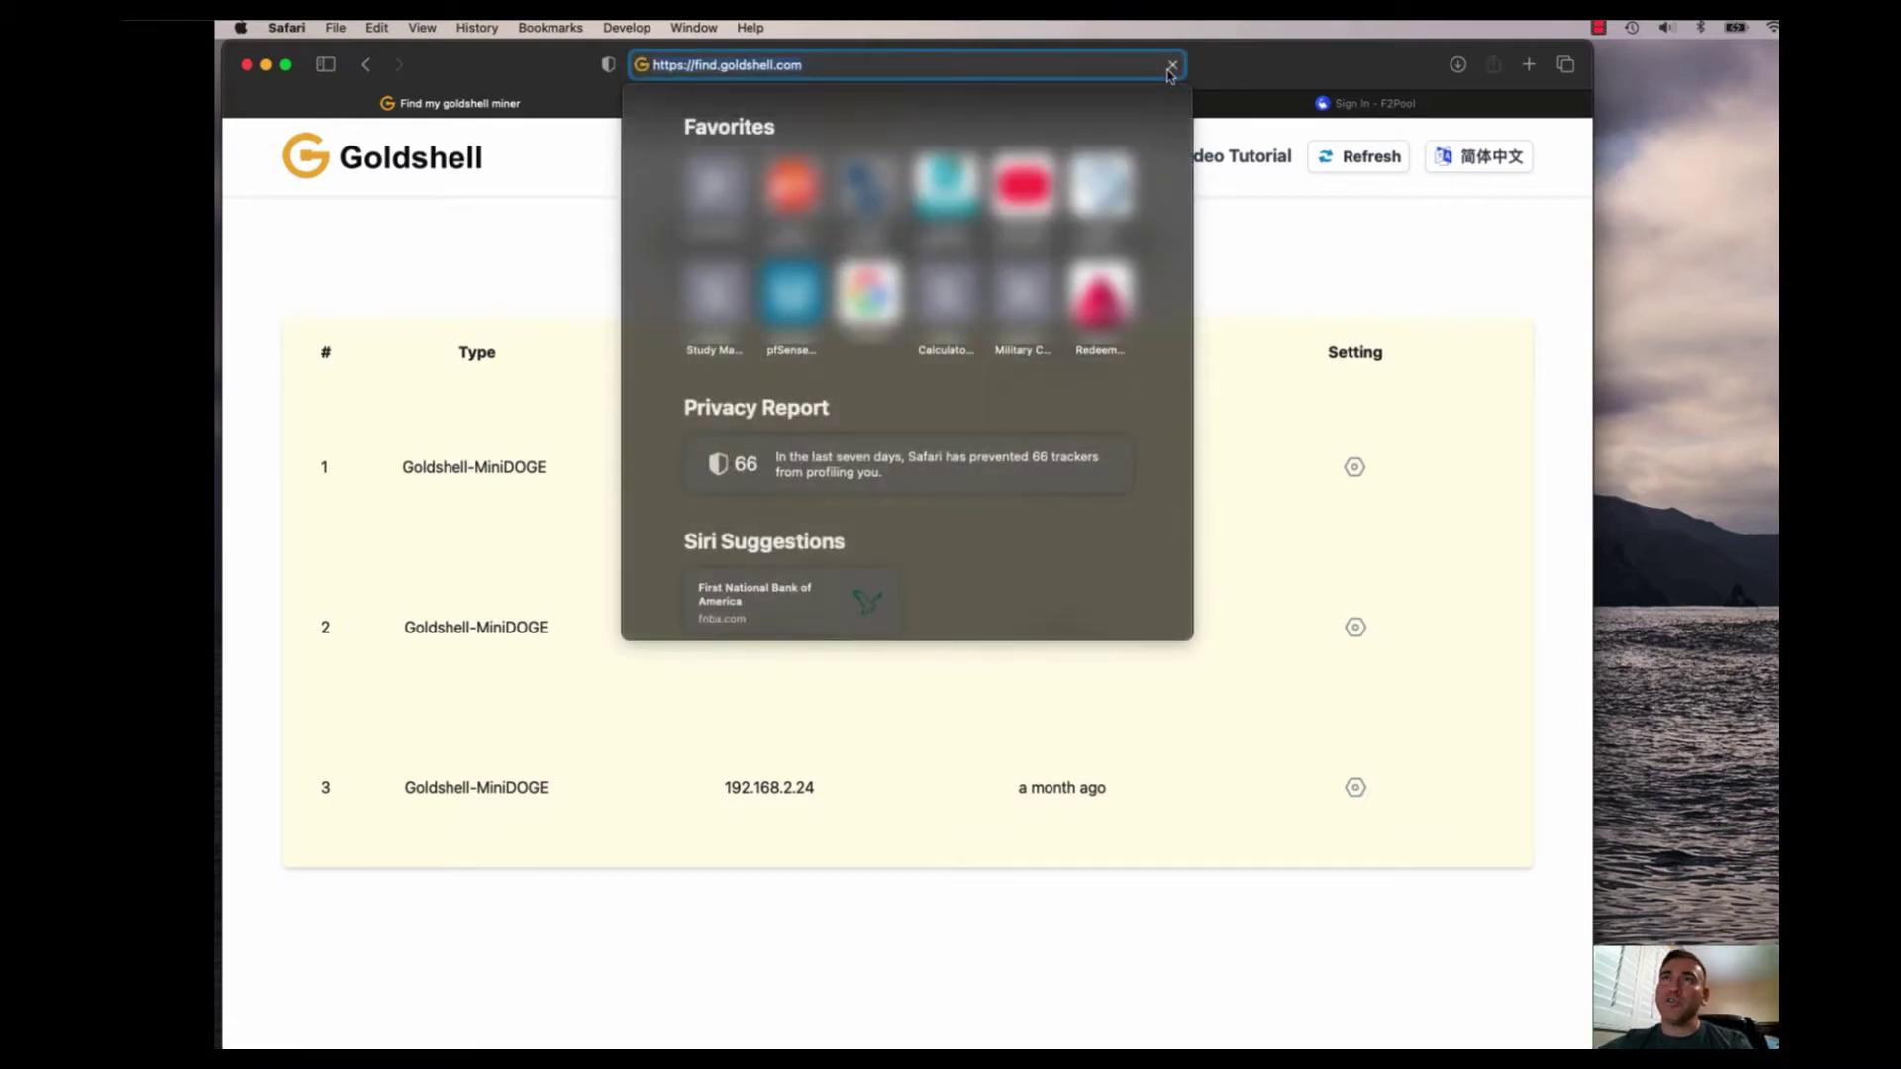
left_click(1361, 246)
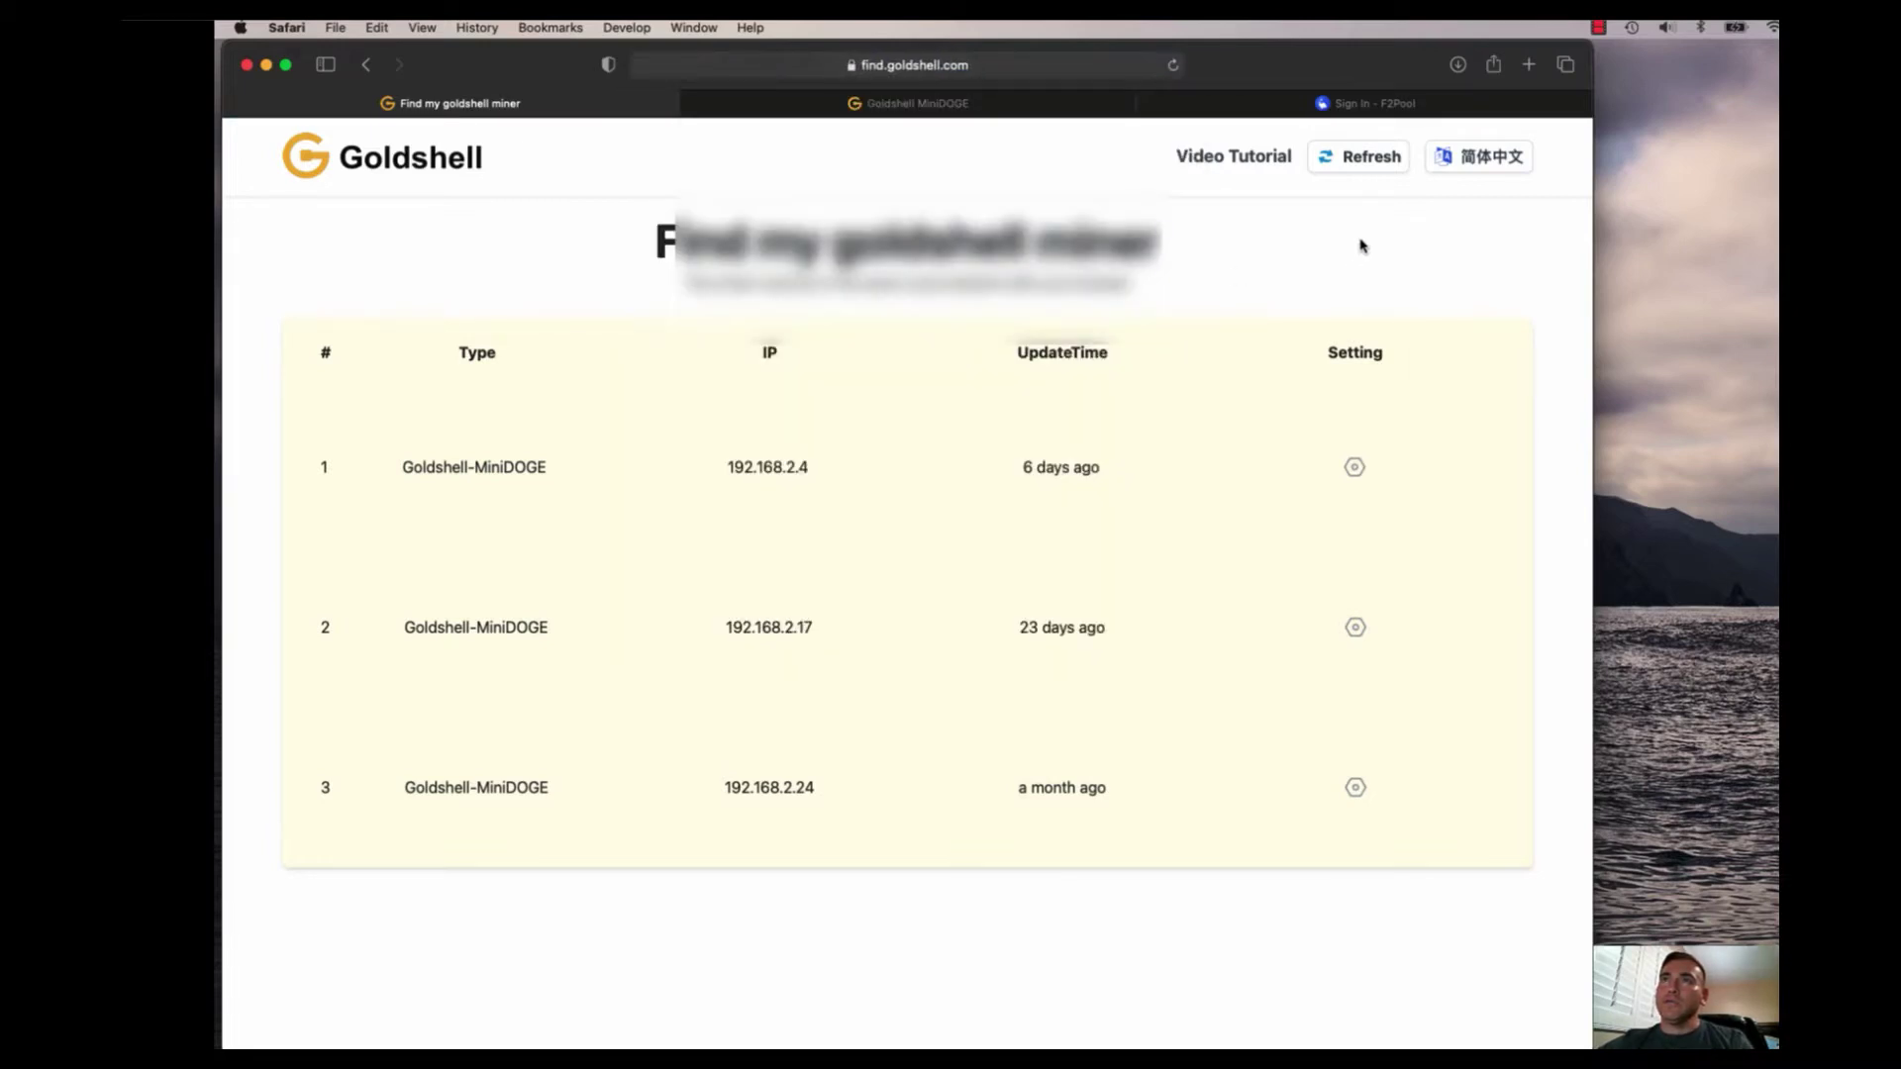
left_click(1172, 65)
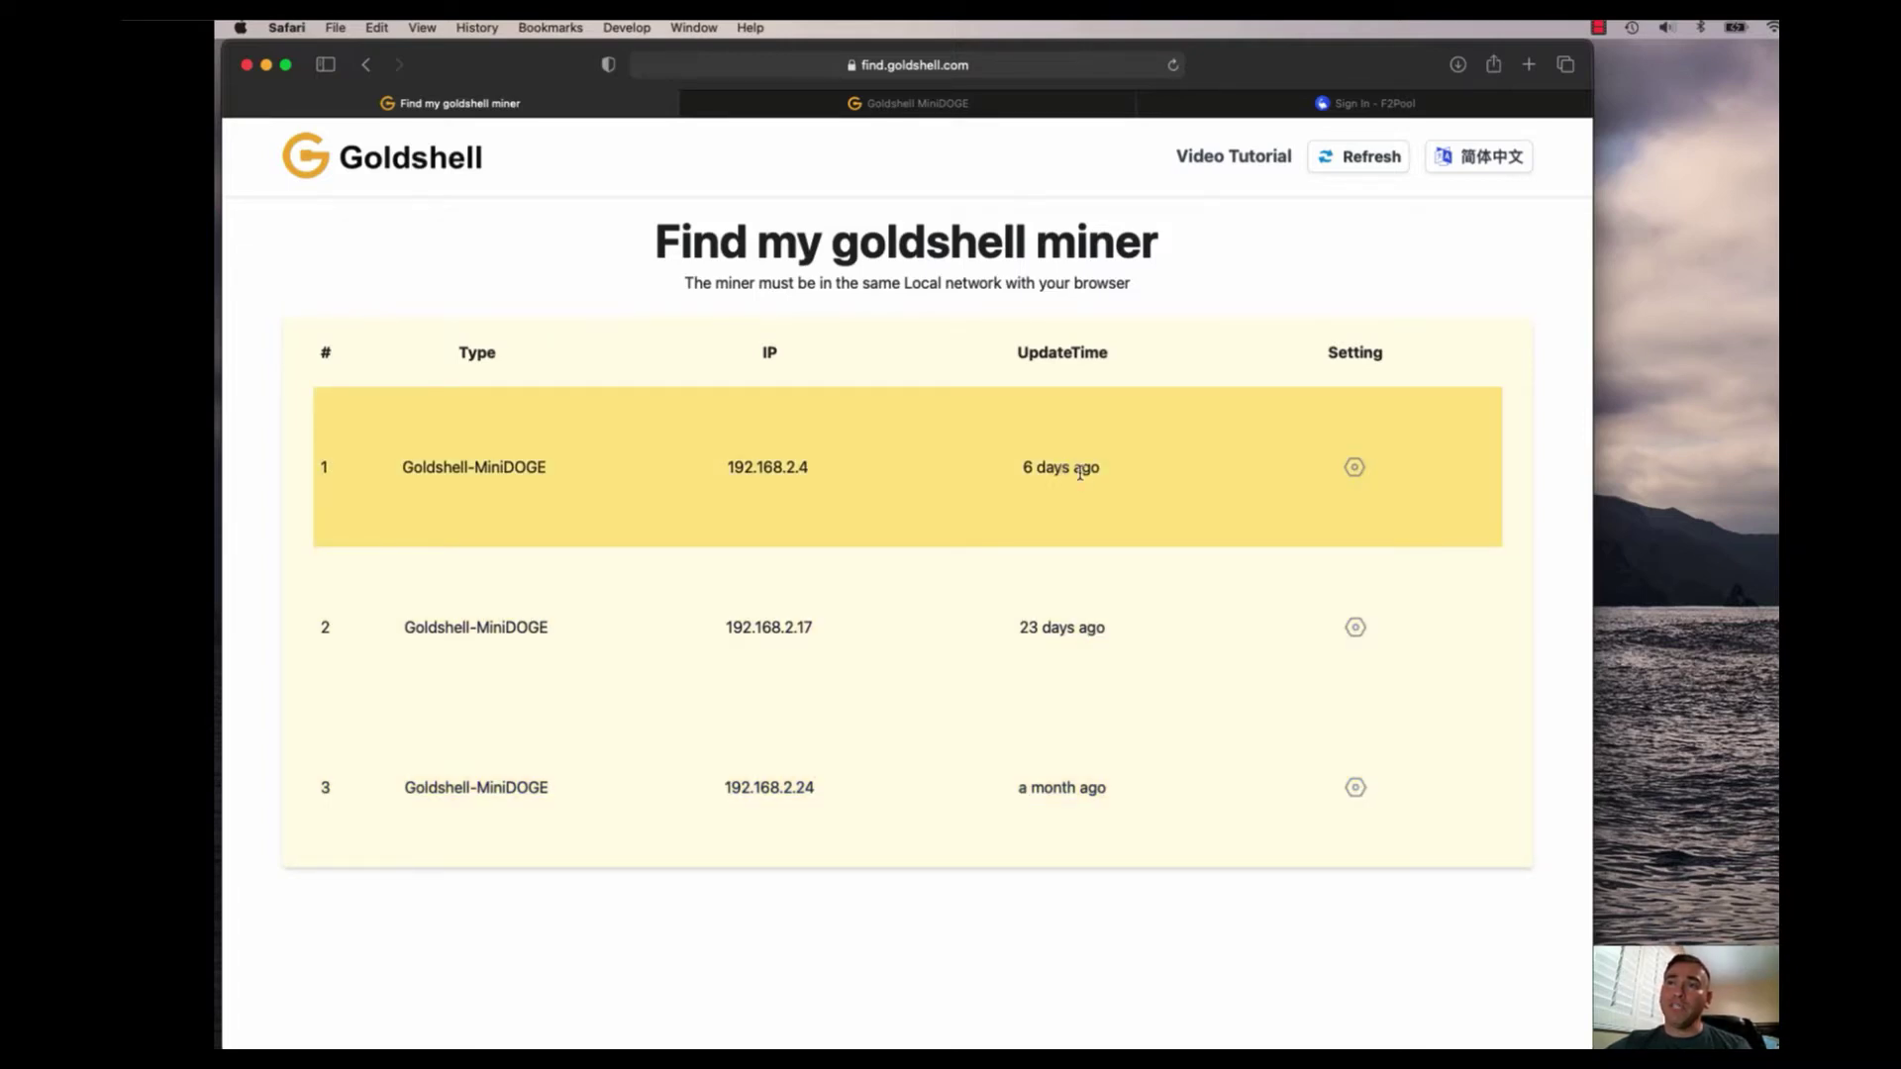
mouse_move(1080, 476)
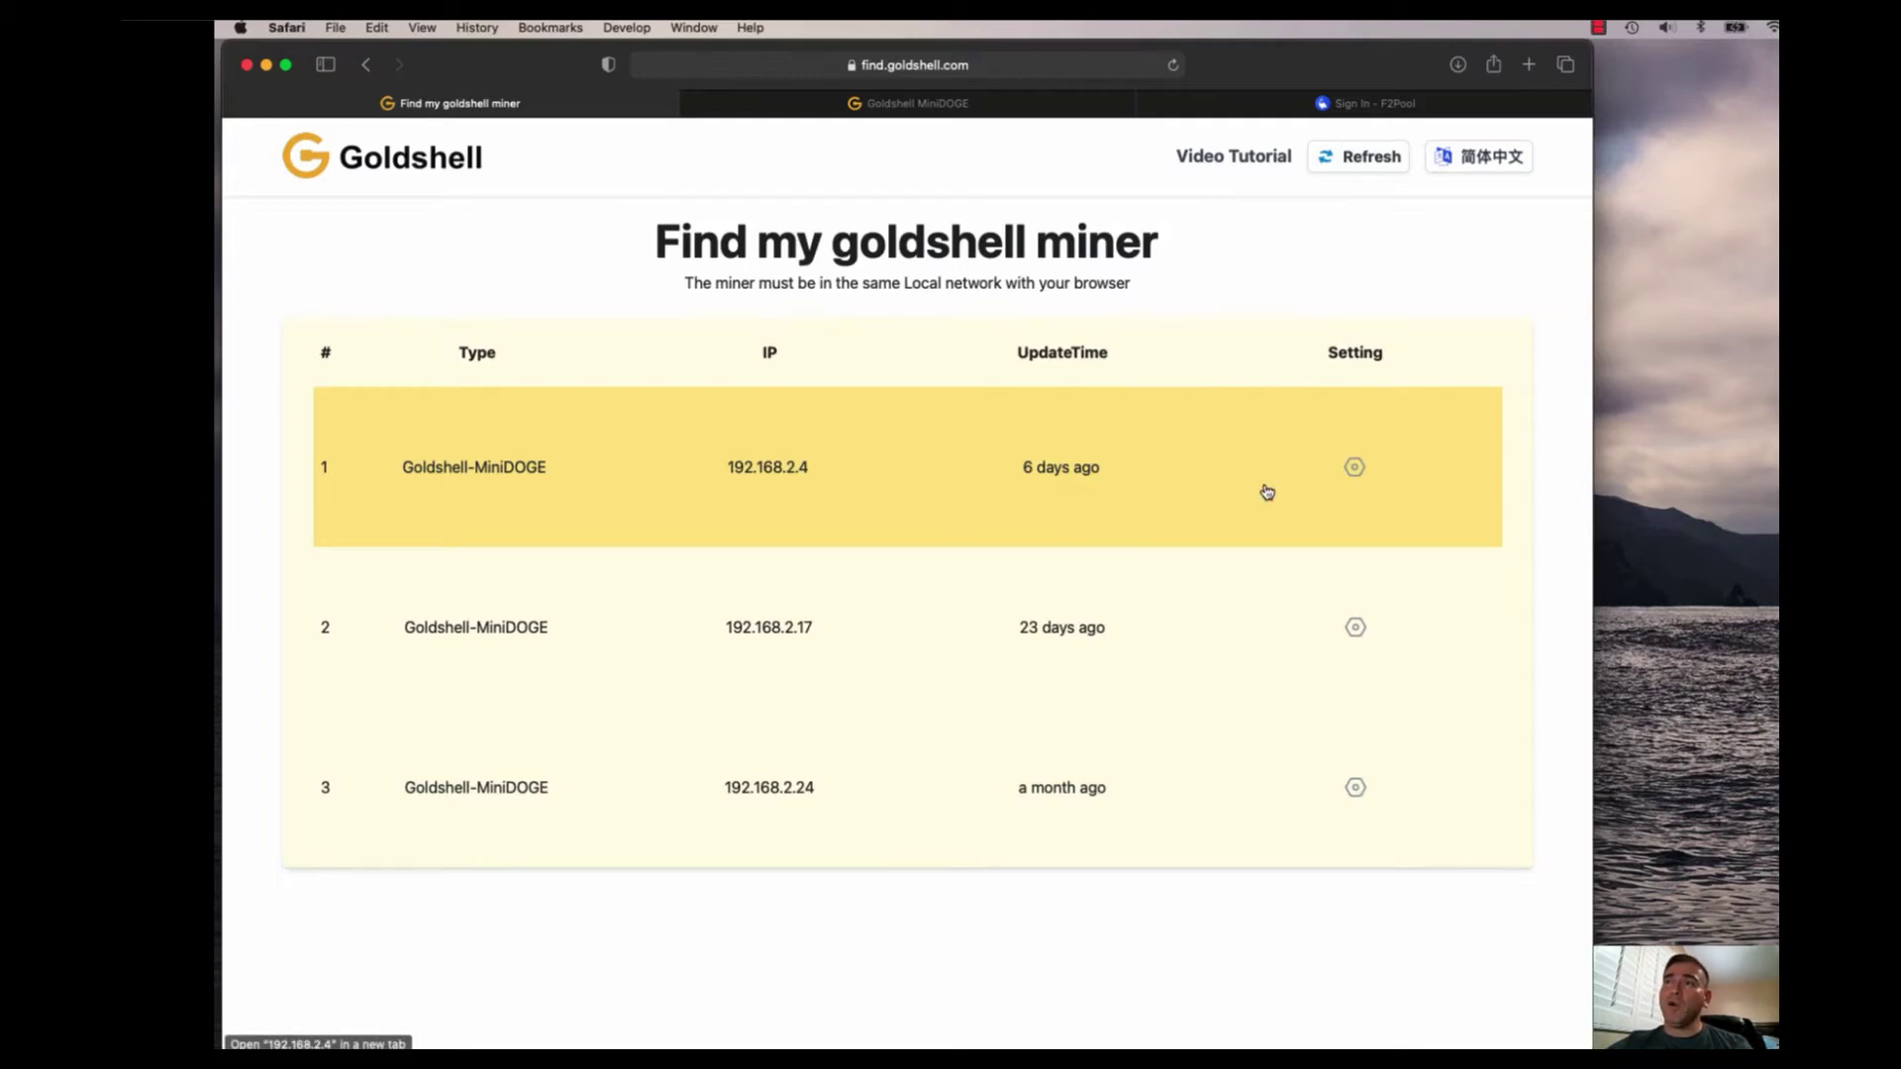
Open the web interface of the MiniDOGE miner at 192.168.2.4 from its Setting gear
left_click(1355, 469)
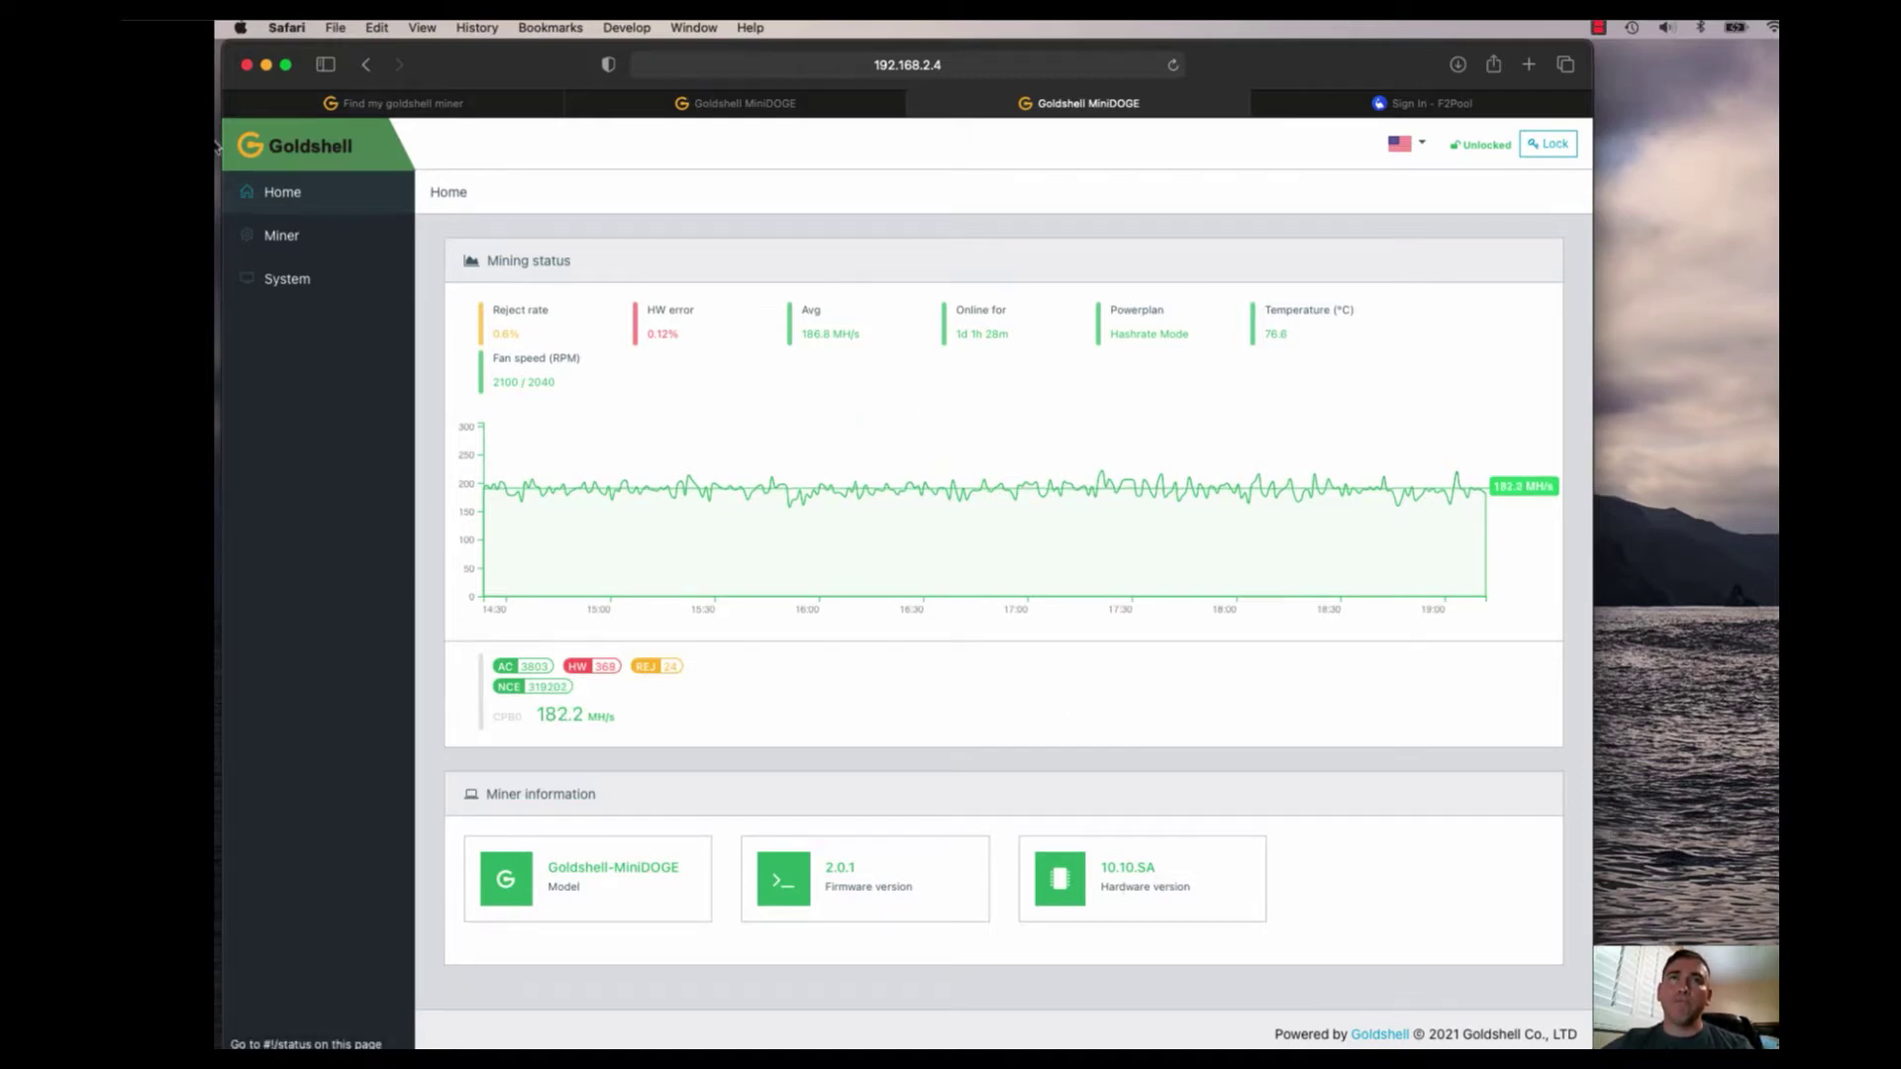
Go to Miner settings, lock the miner, and bring up the Unlock miner password form
left_click(274, 238)
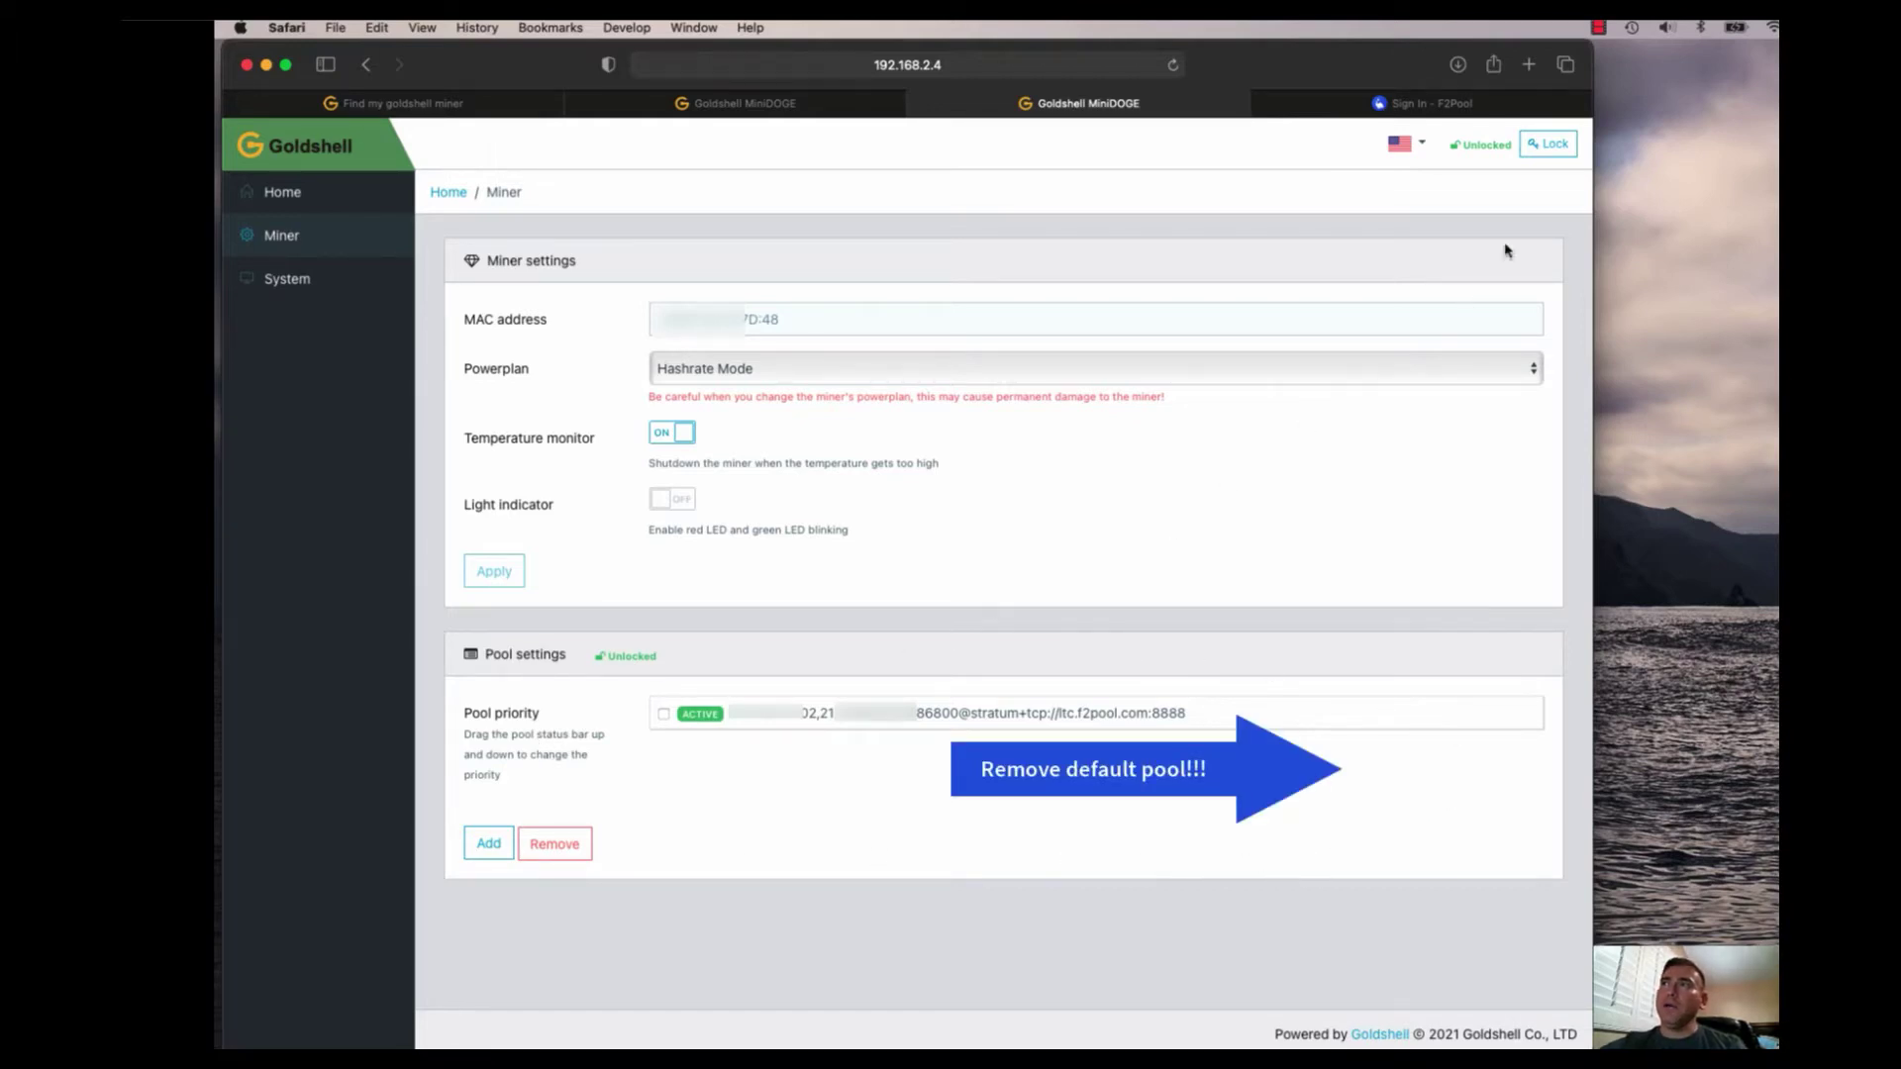
left_click(1542, 148)
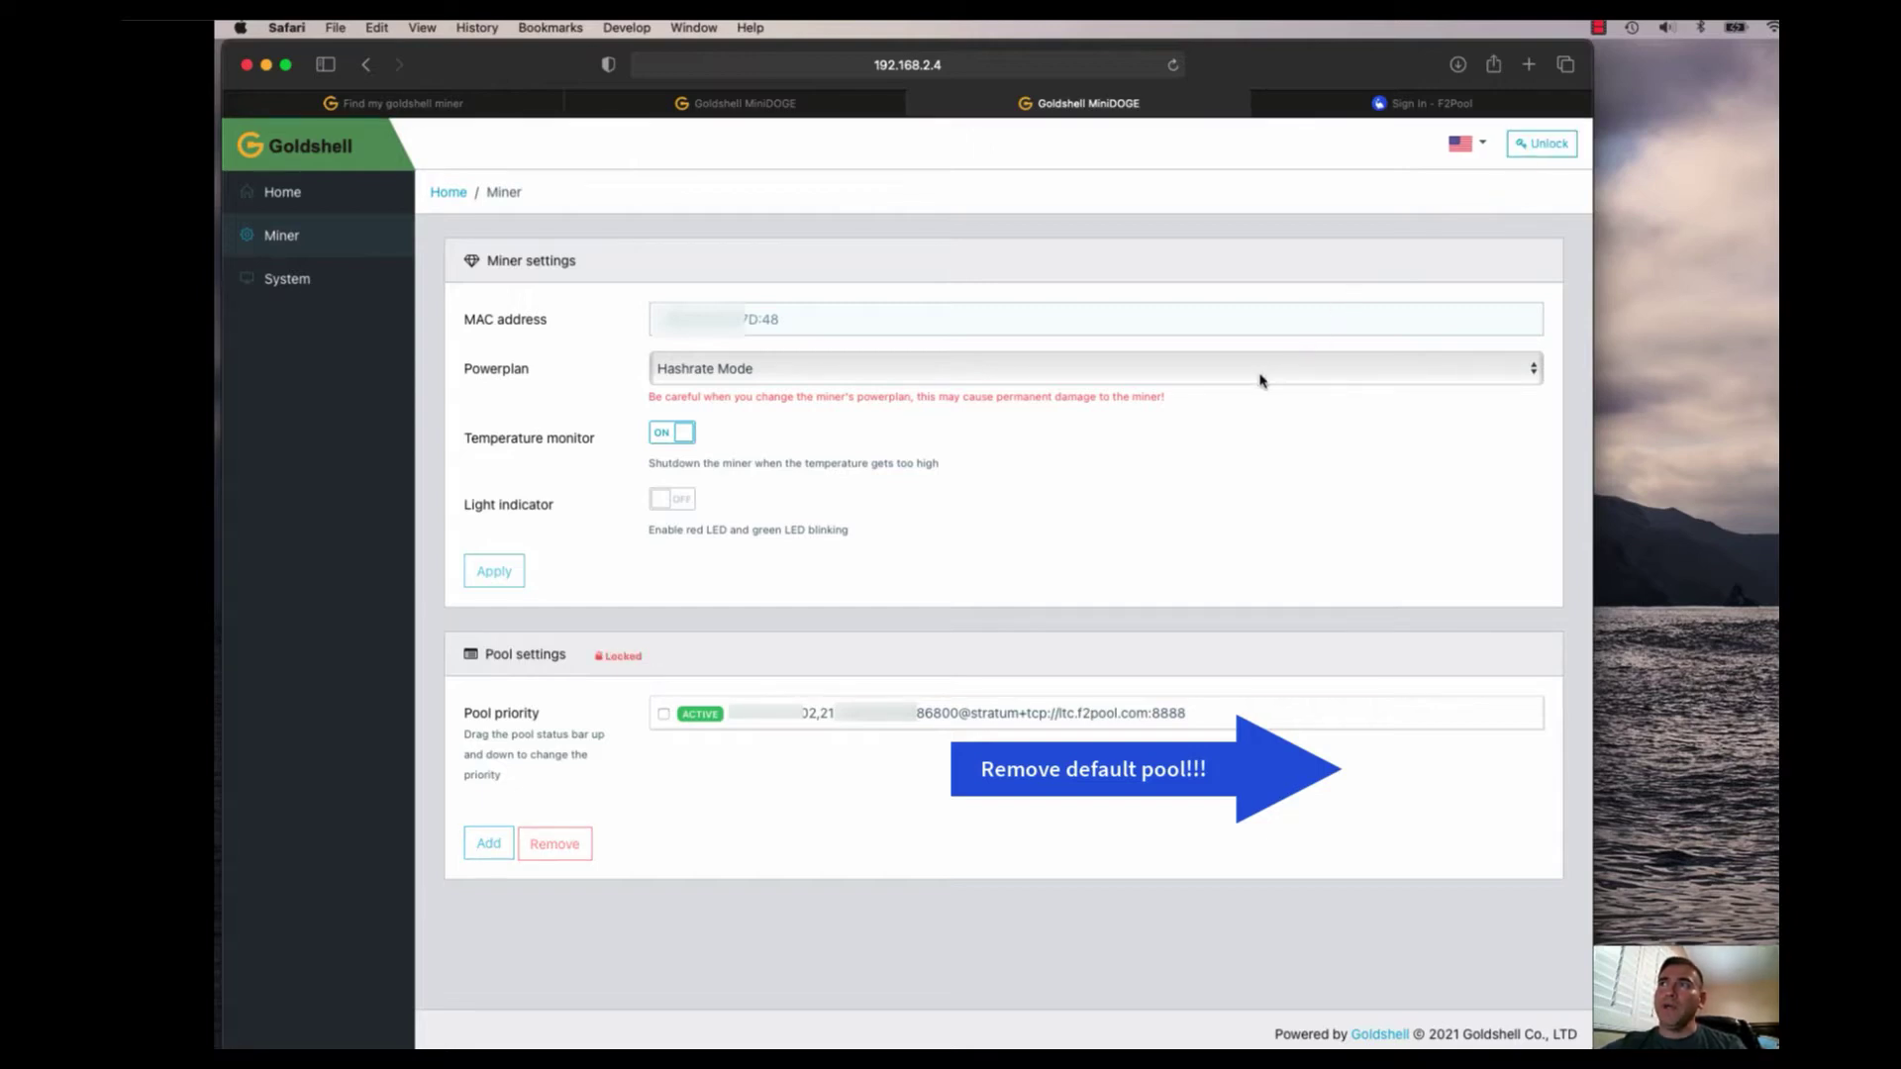
left_click(1550, 146)
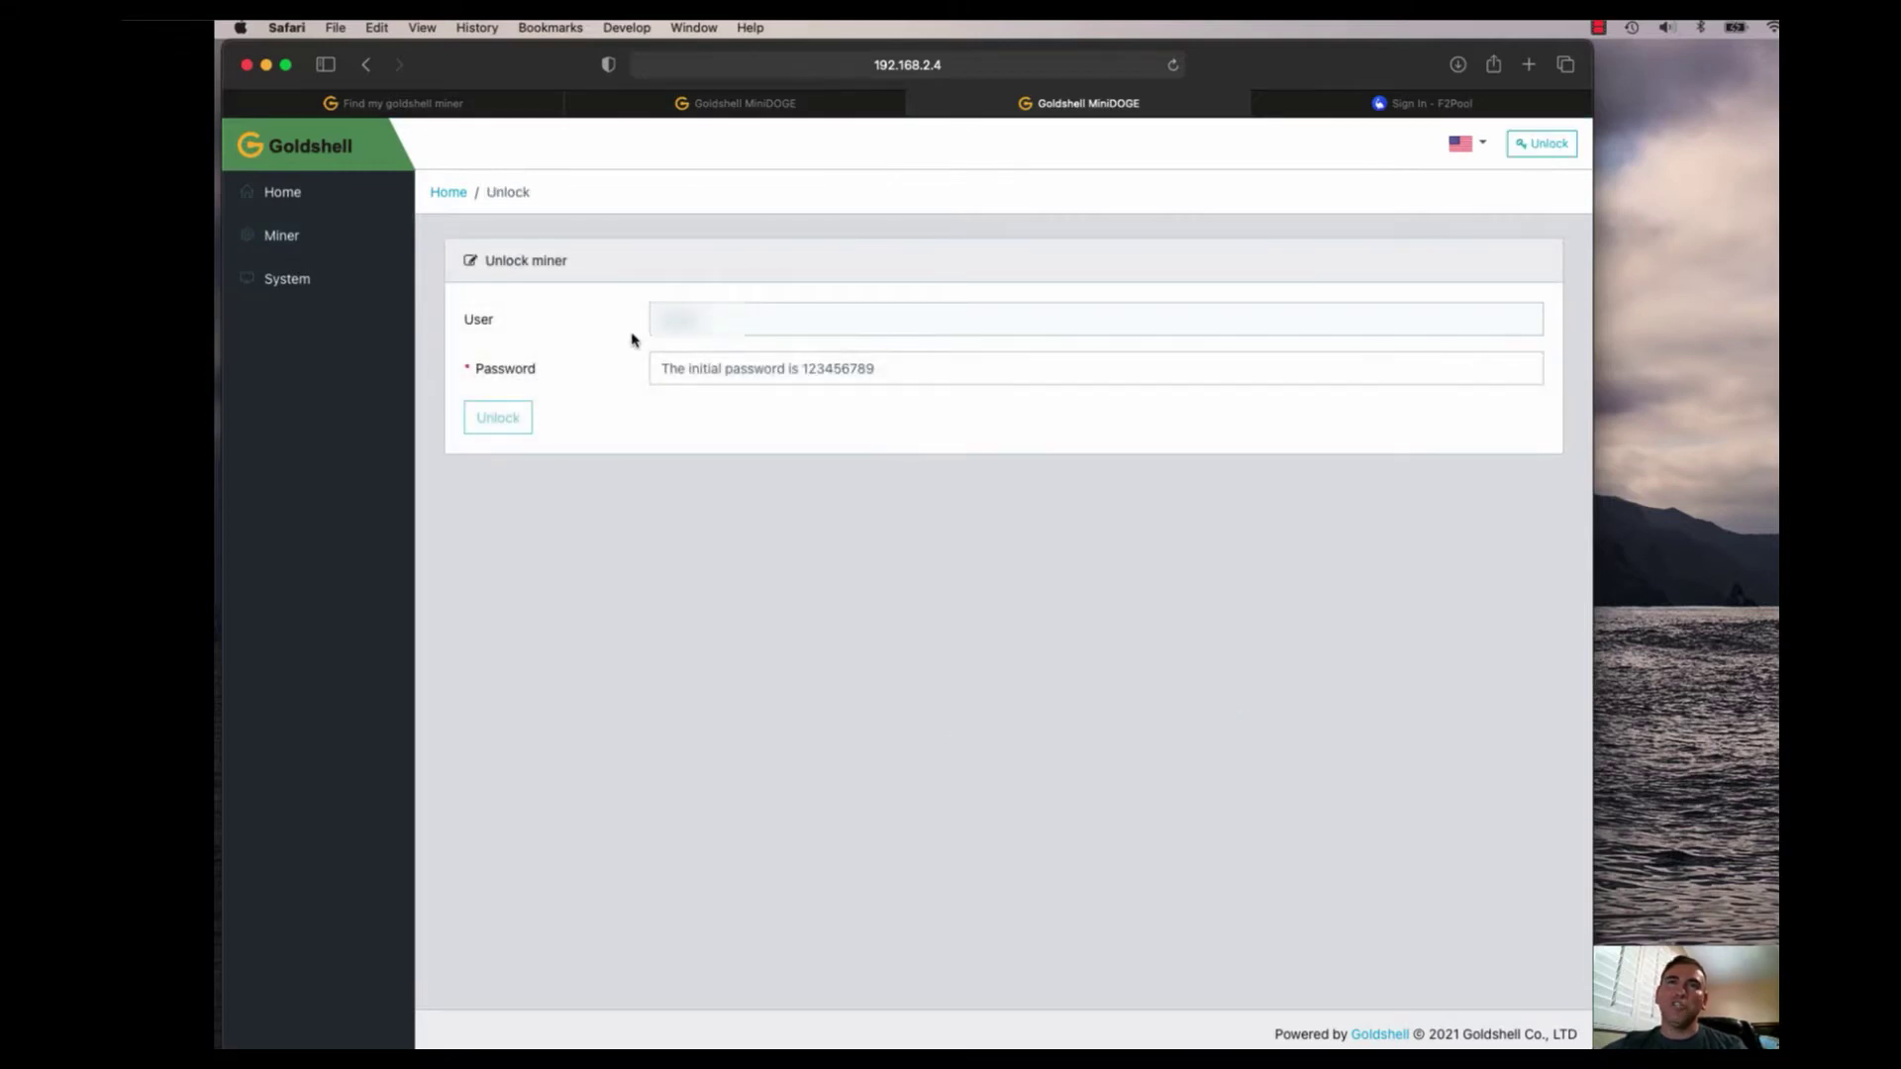
Unlock the miner with its password, declining to save the password in Safari
left_click(701, 366)
type("12")
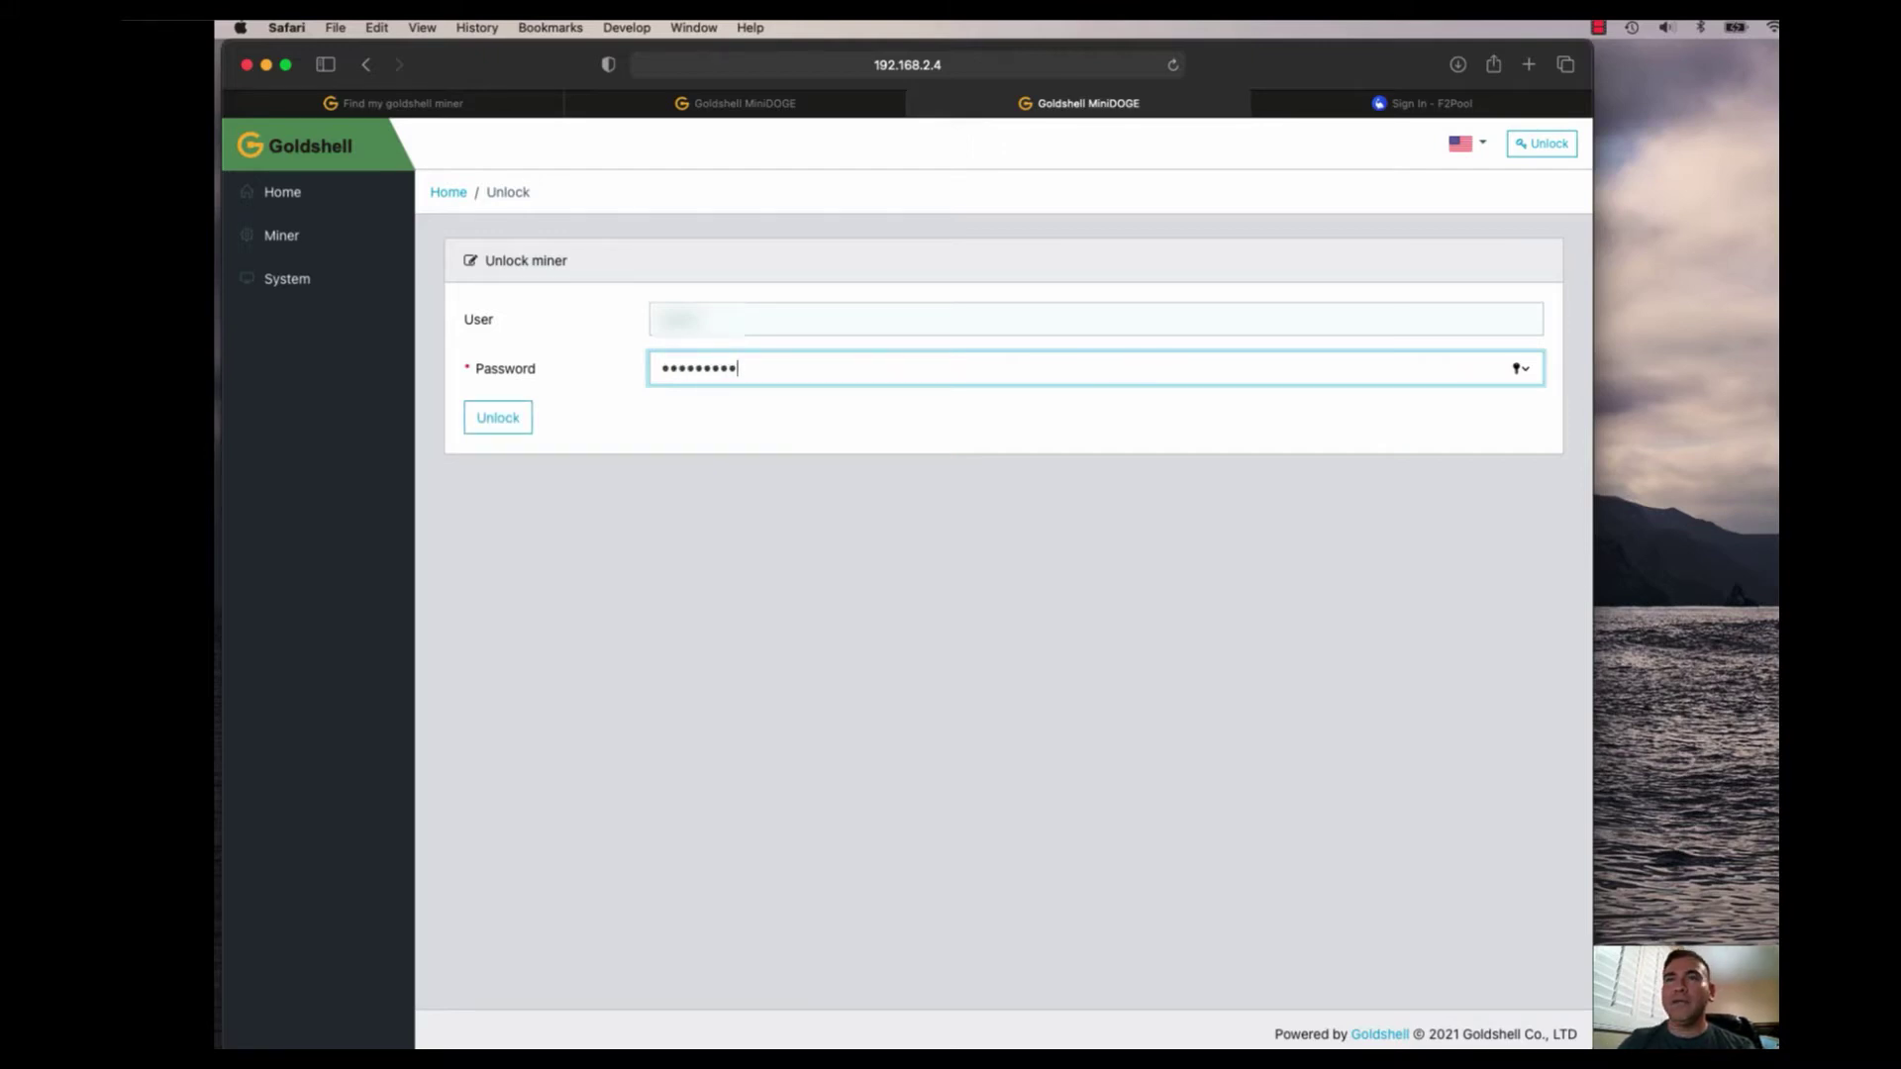
key("Return")
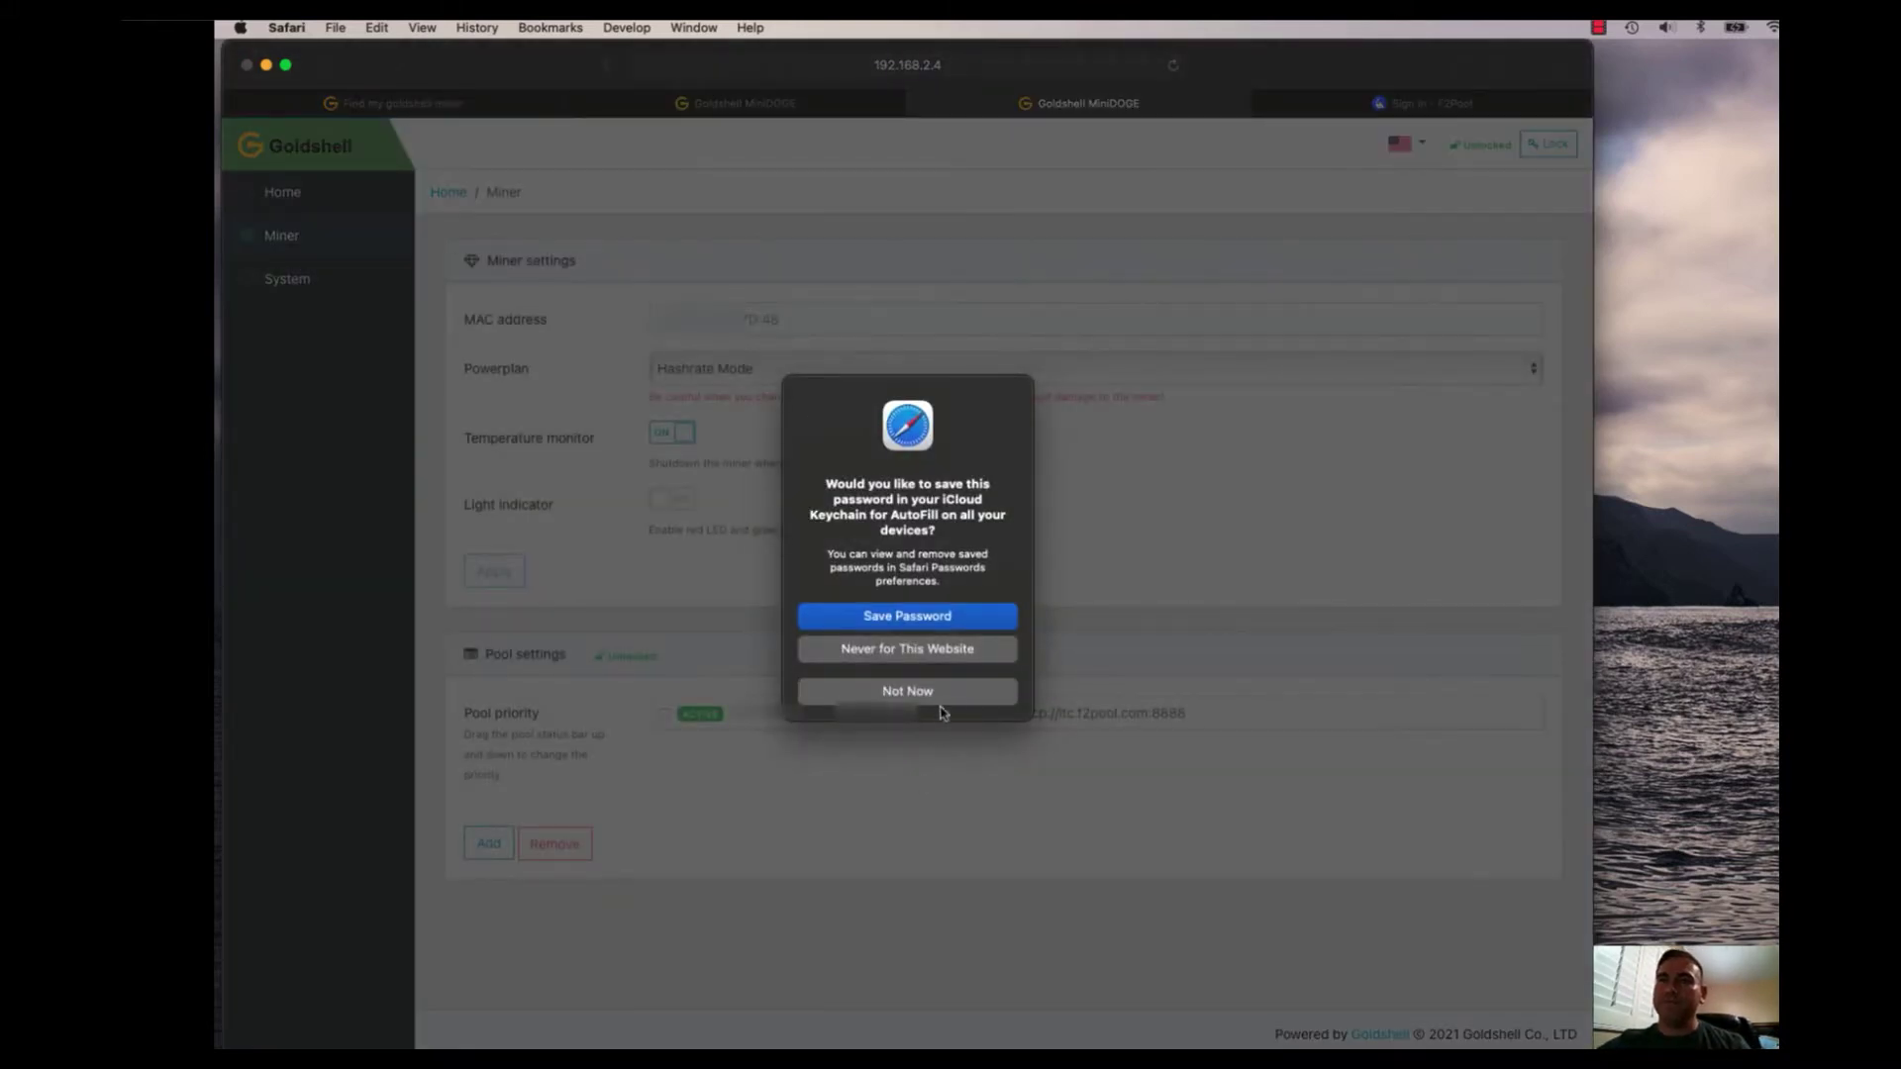
left_click(944, 693)
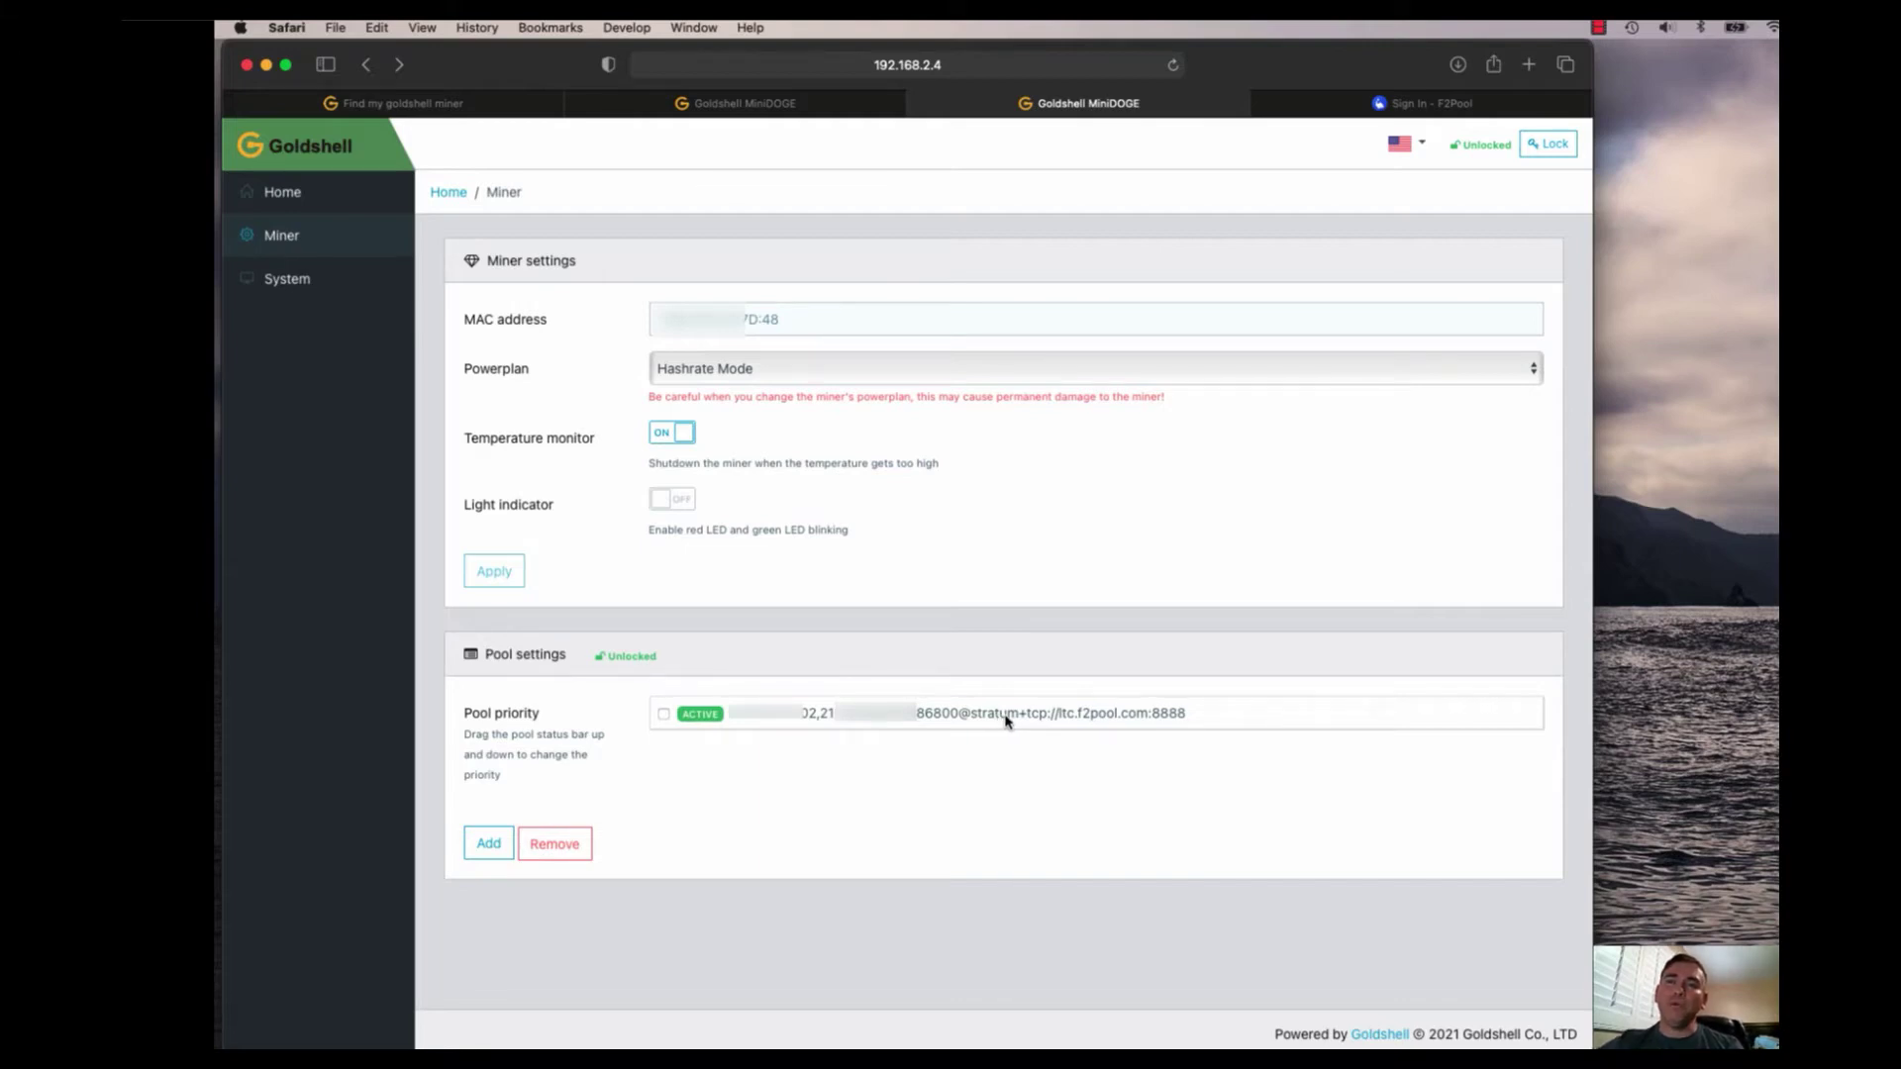
Add a new pool using stratum+tcp and the f2pool preset URL ltc.f2pool.com:8888
left_click(487, 844)
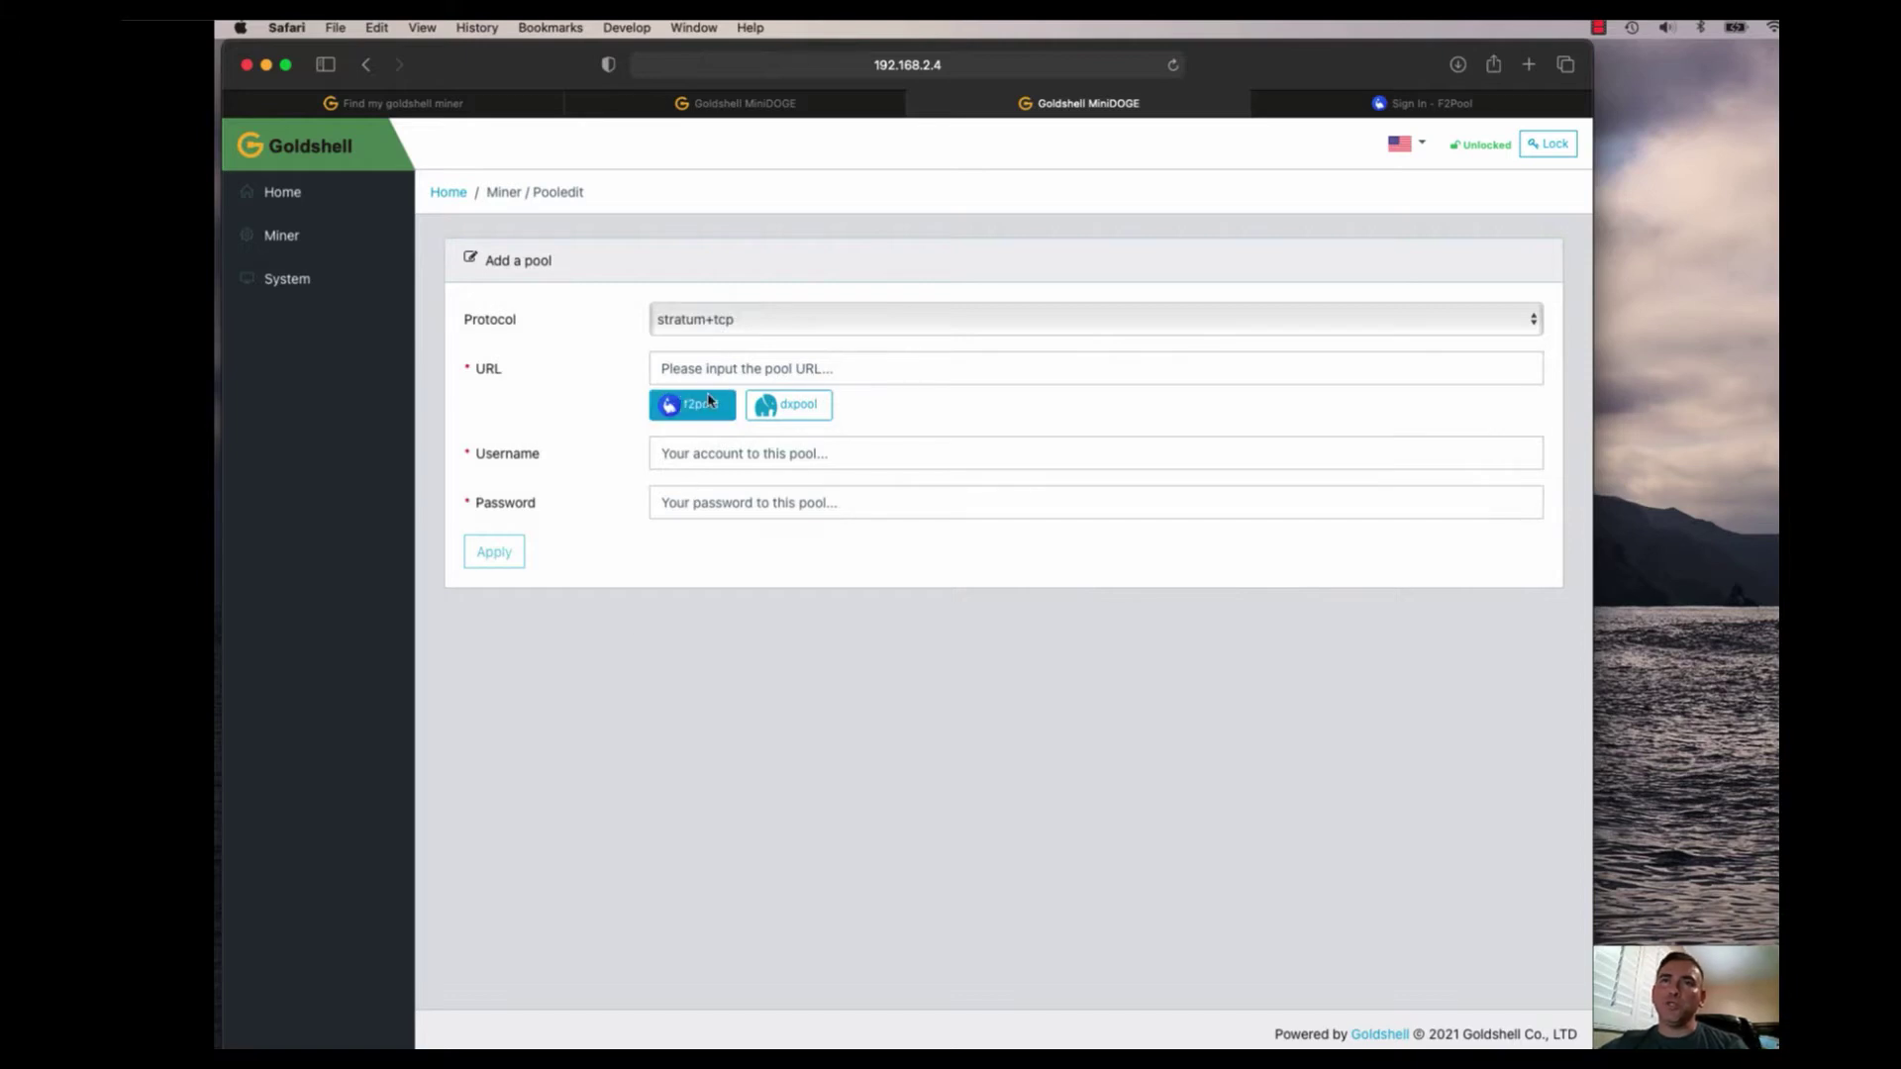
left_click(810, 322)
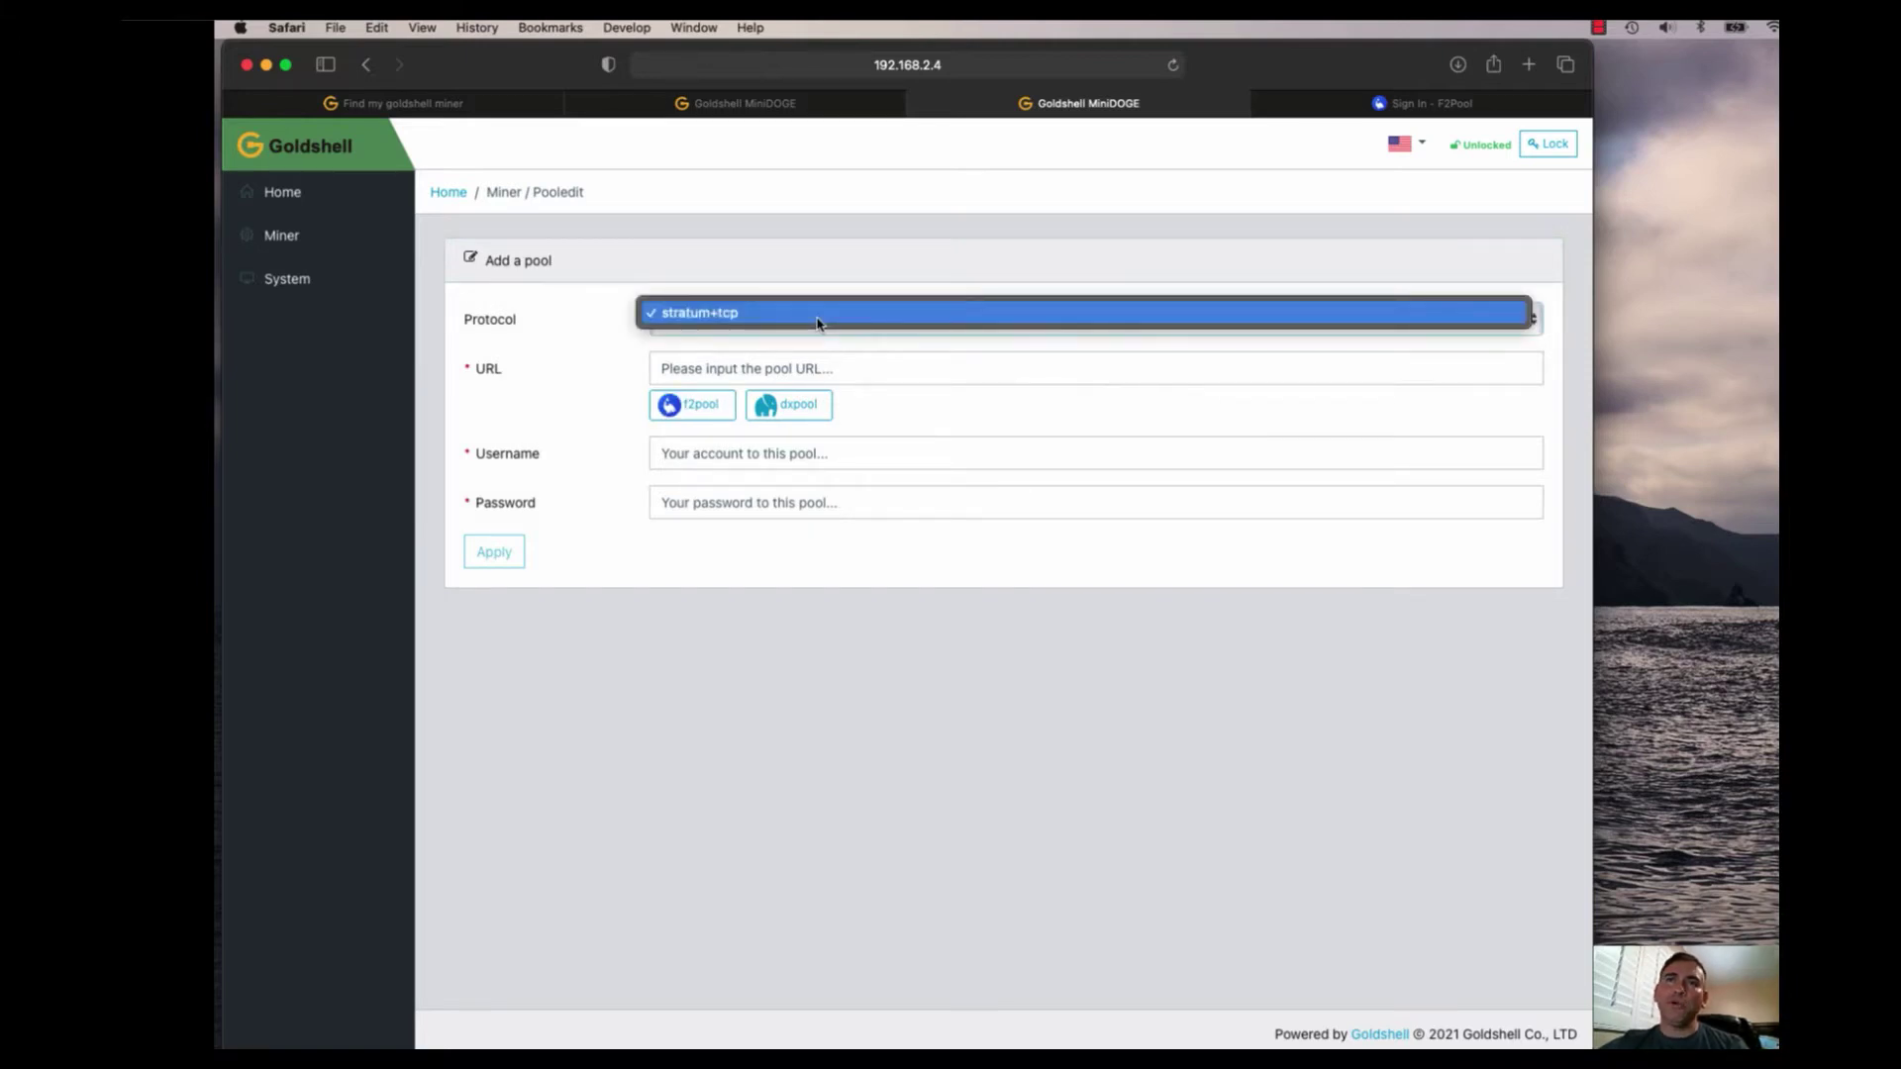
left_click(817, 313)
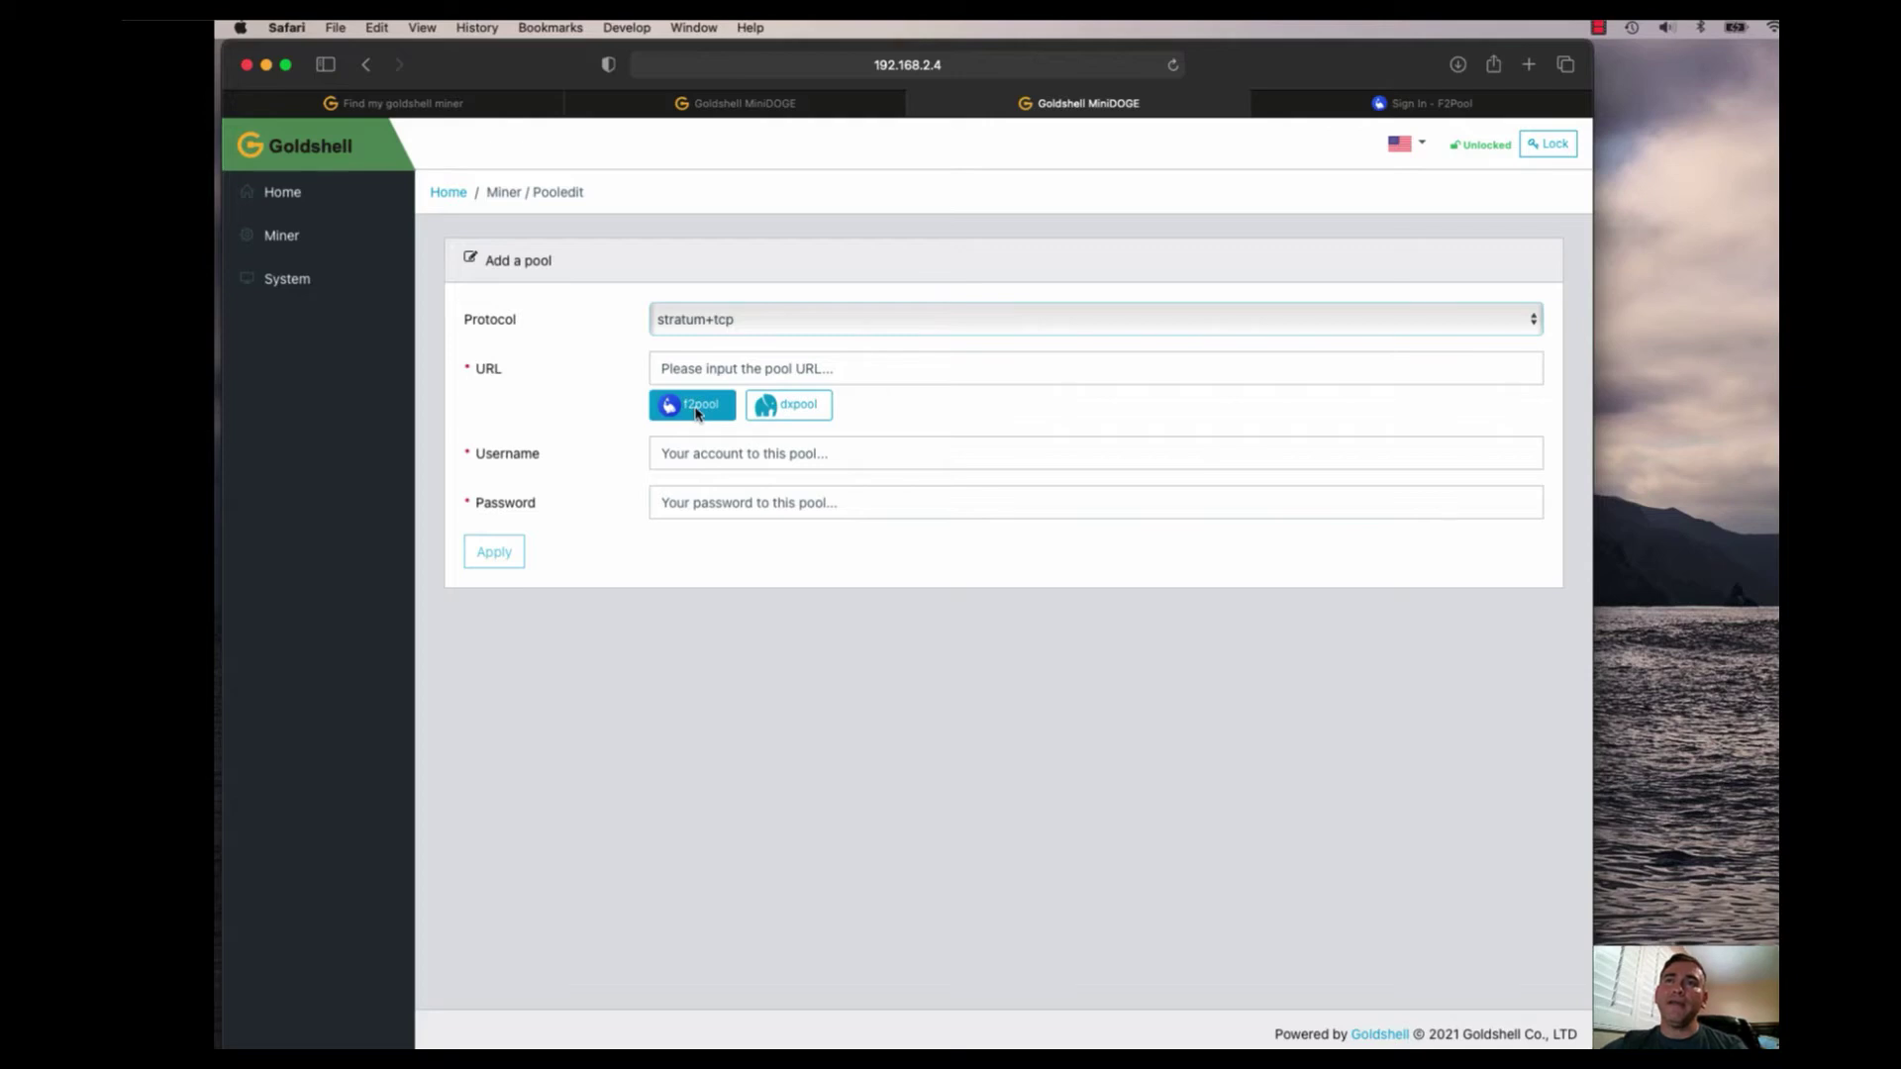
left_click(696, 408)
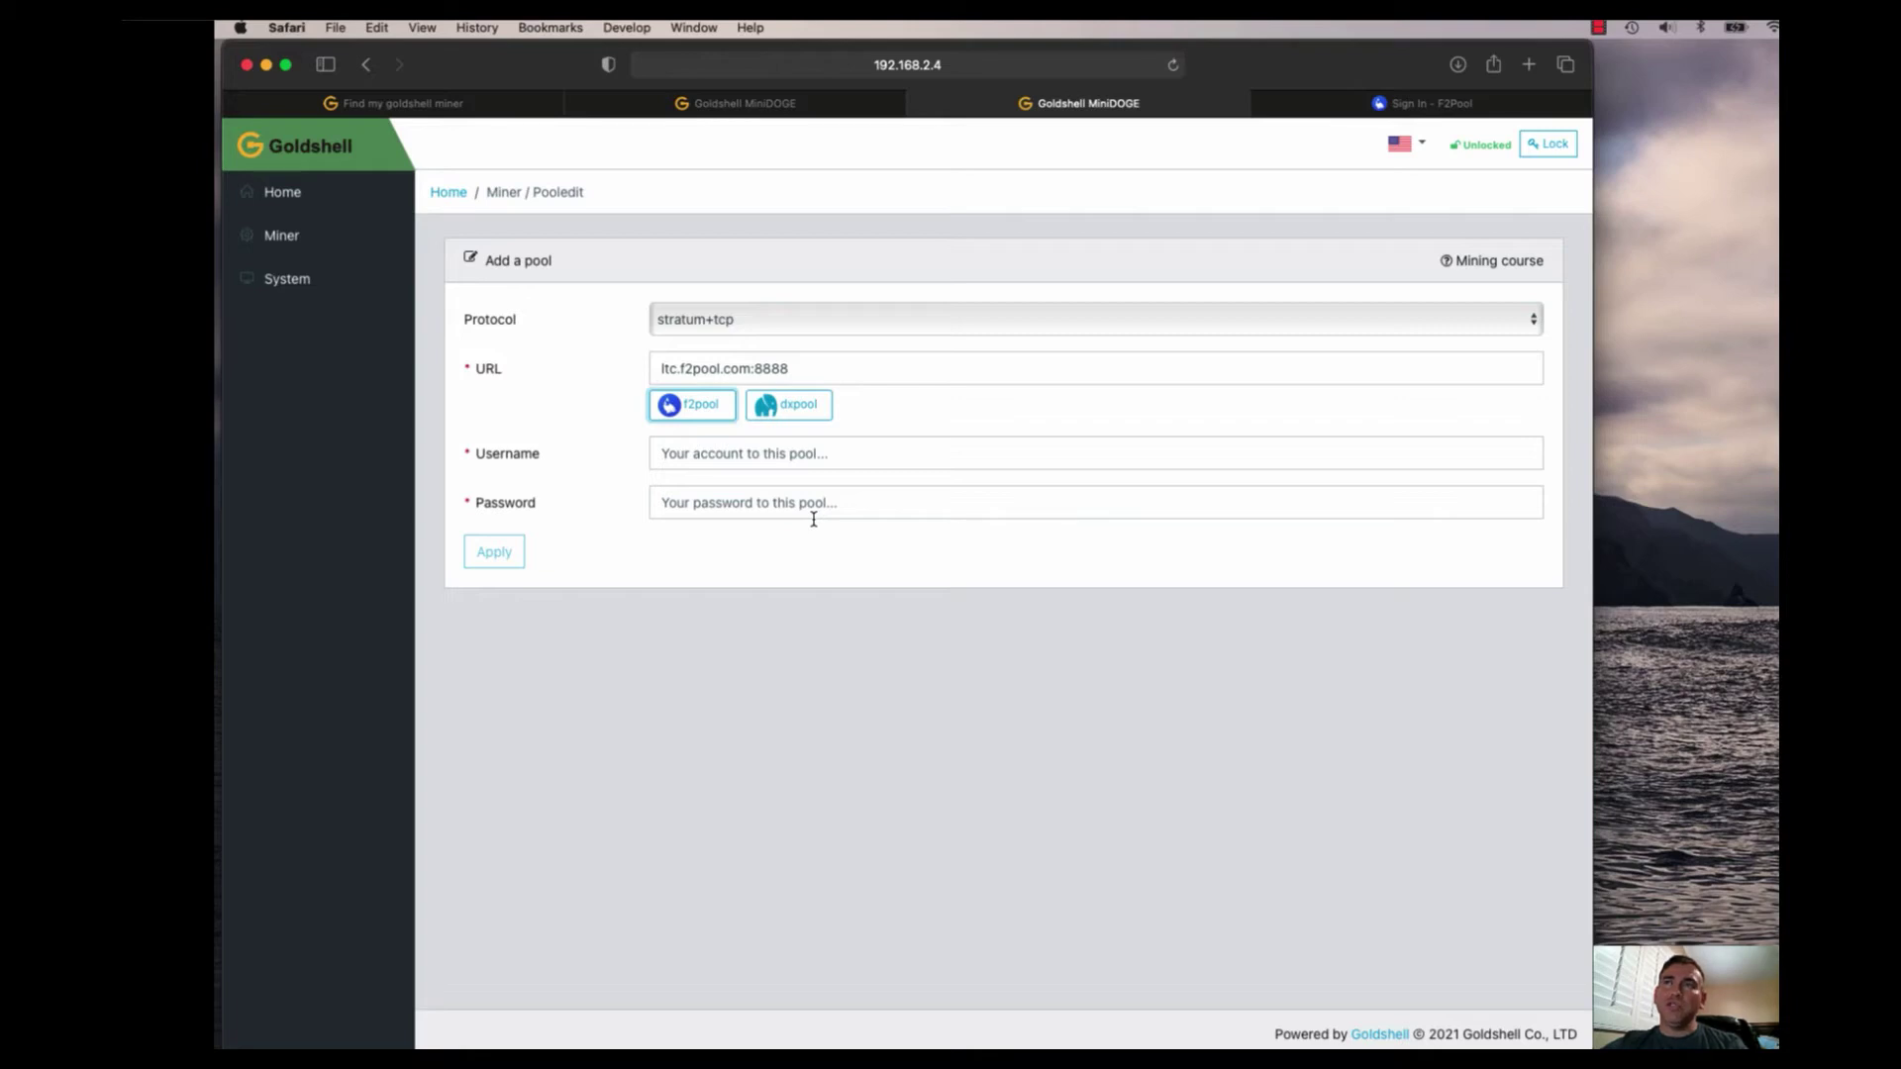
Sign in to F2Pool with the saved login and solve the slider captcha
left_click(1445, 104)
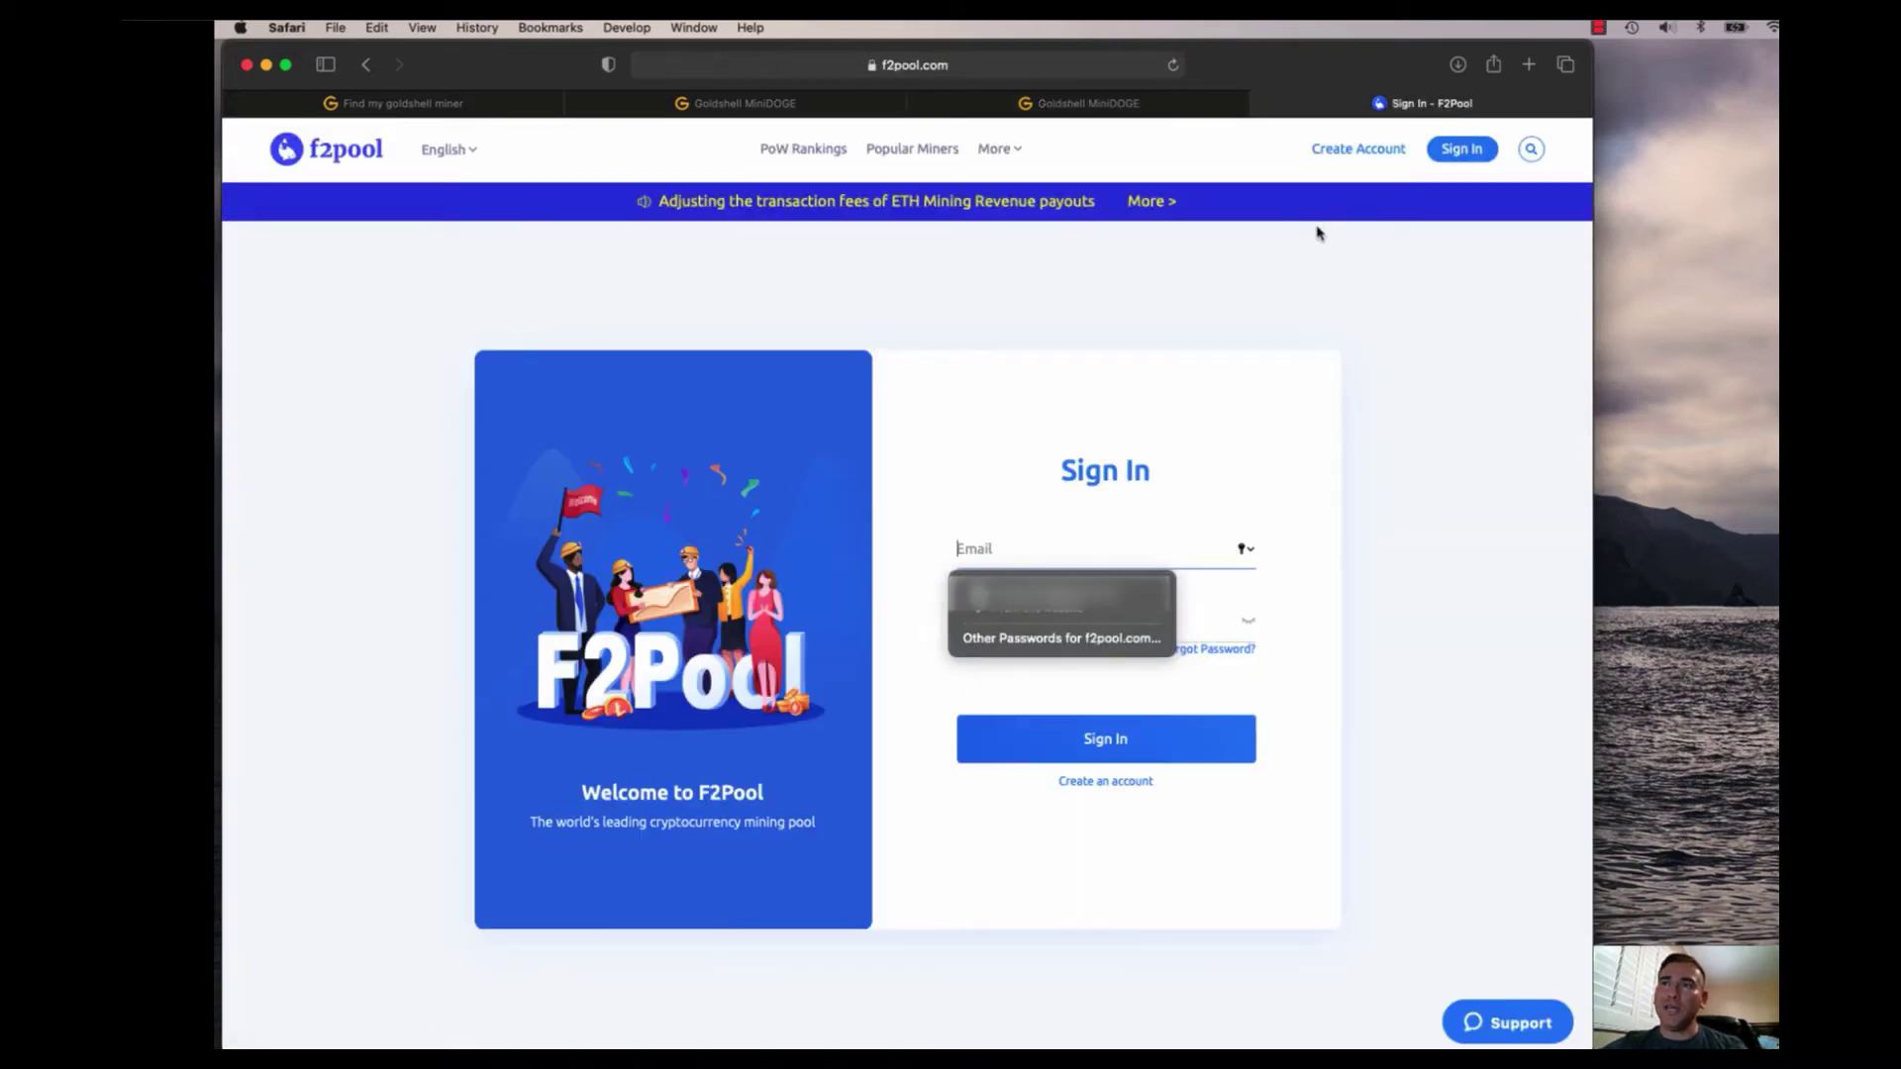
left_click(1109, 594)
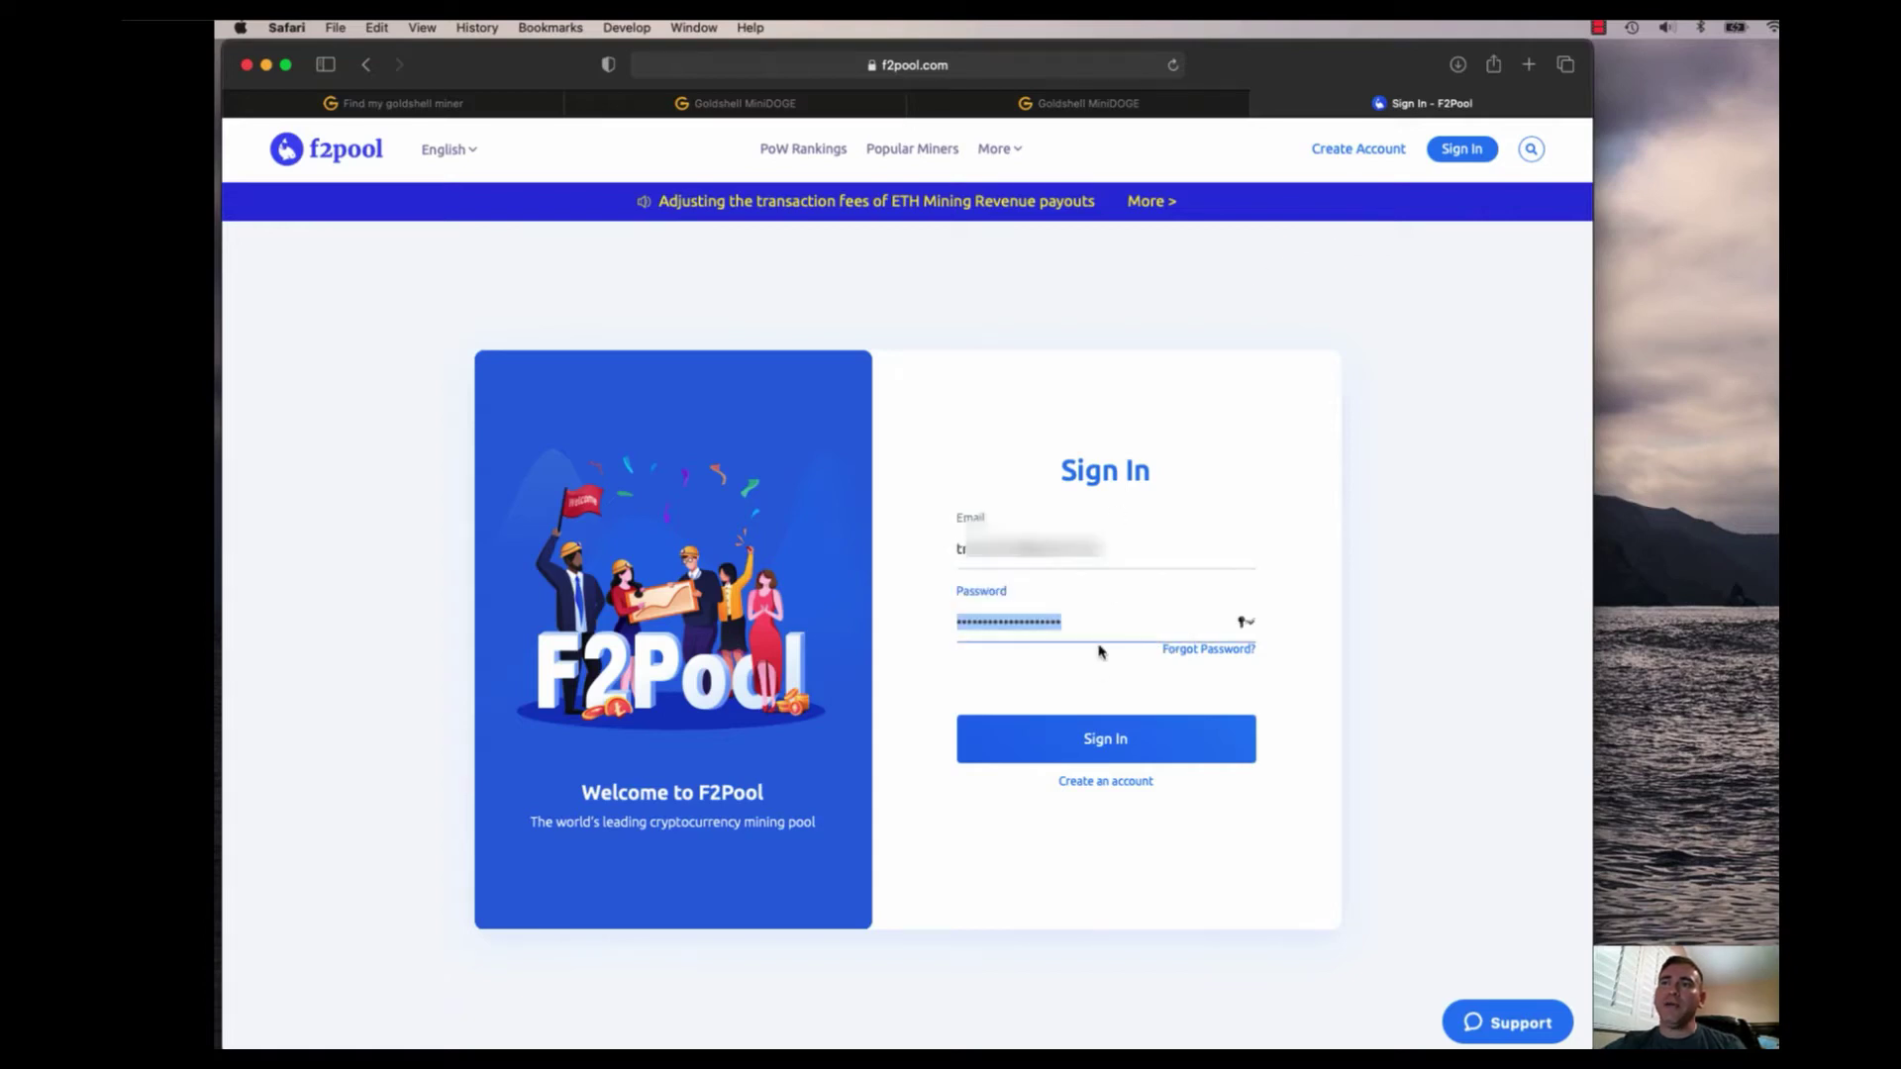
left_click(1099, 738)
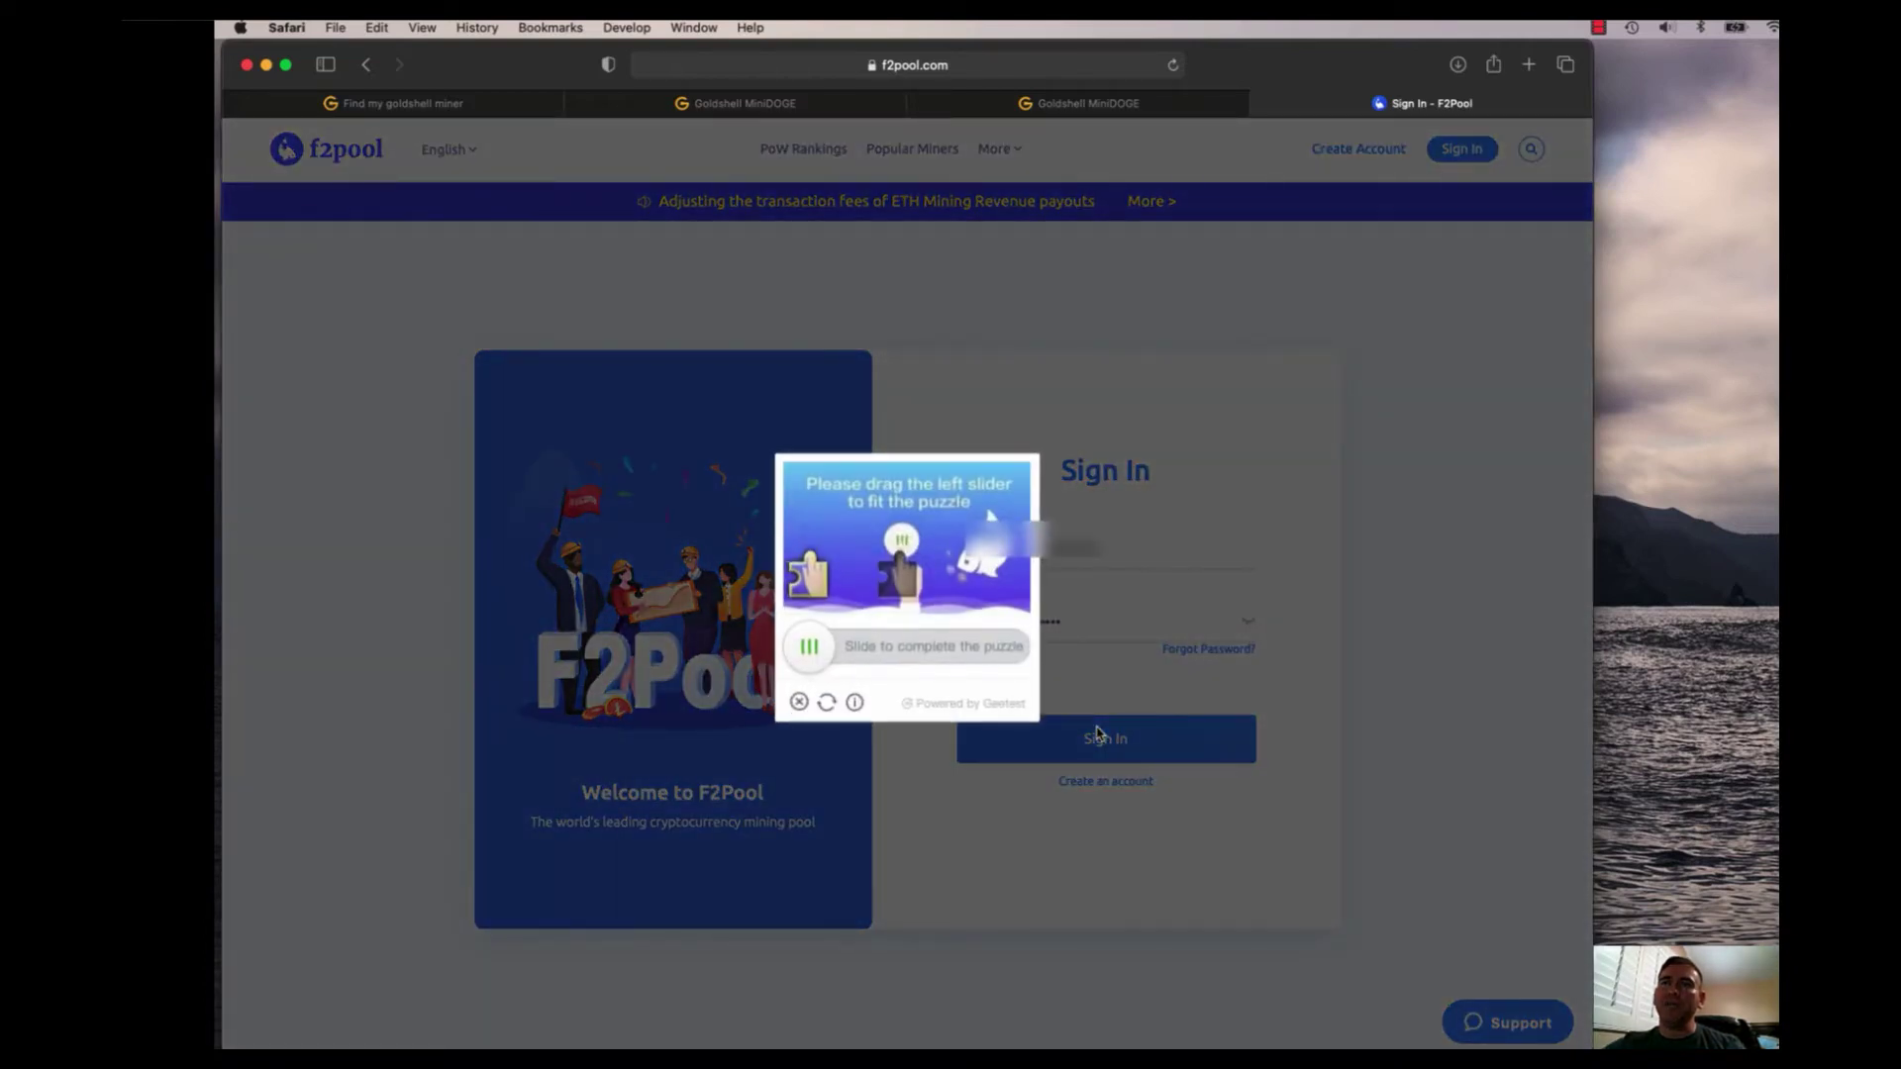
left_click_drag(807, 648, 894, 656)
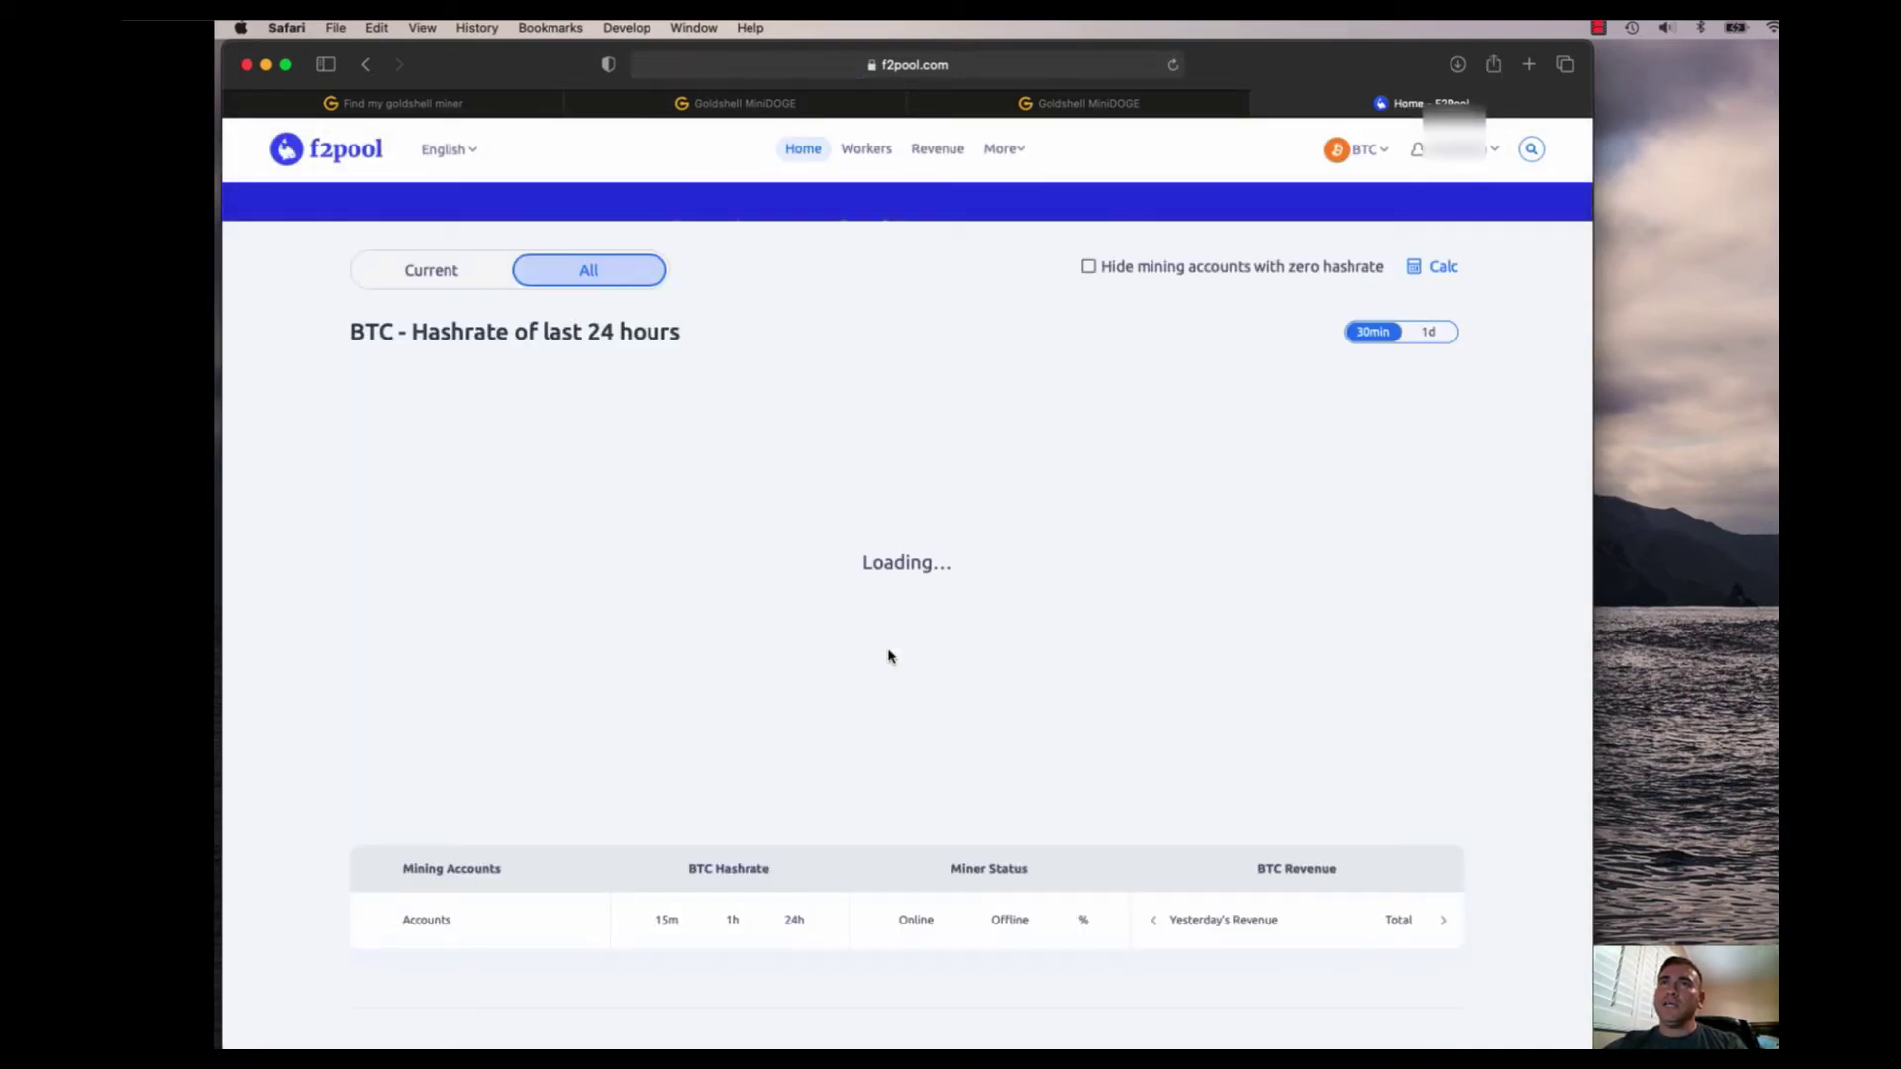
Switch the F2Pool dashboard to LTC and show its Workers page with workers 001 and 002 online
left_click(1366, 150)
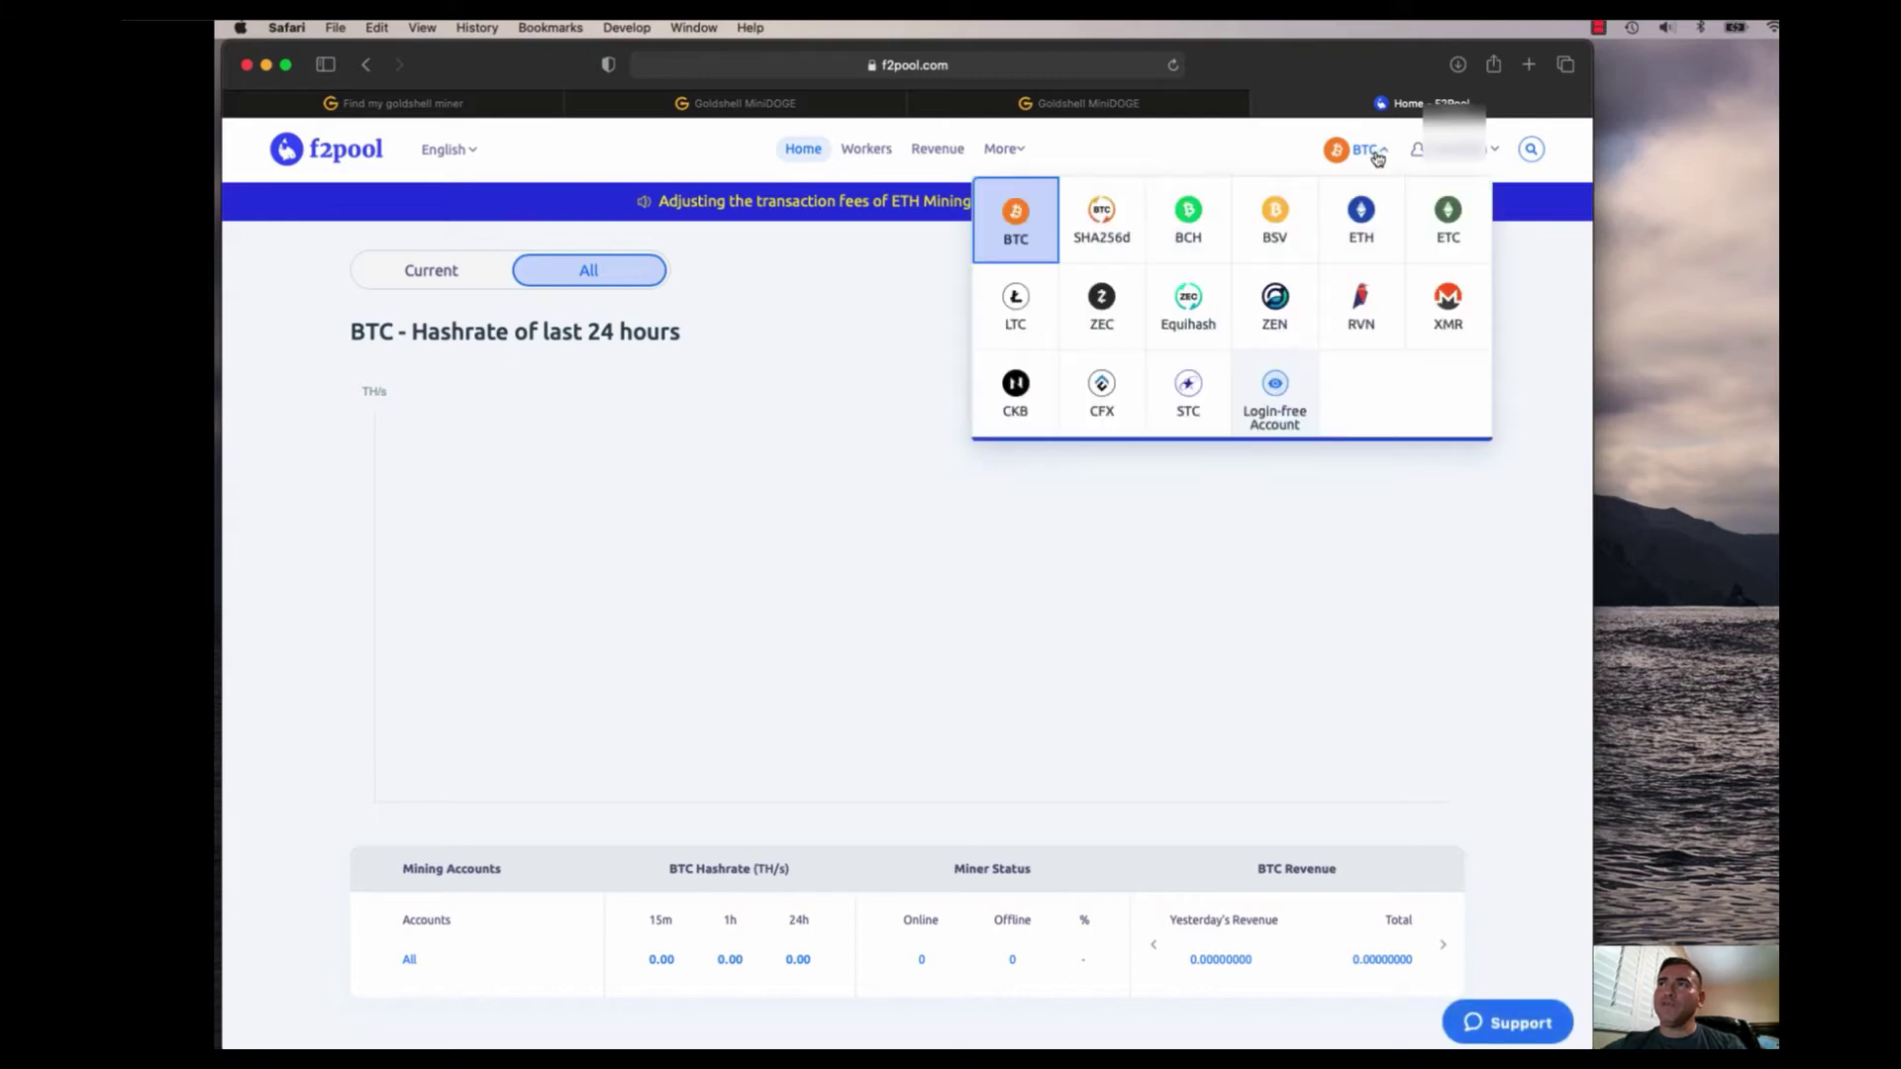
left_click(1017, 313)
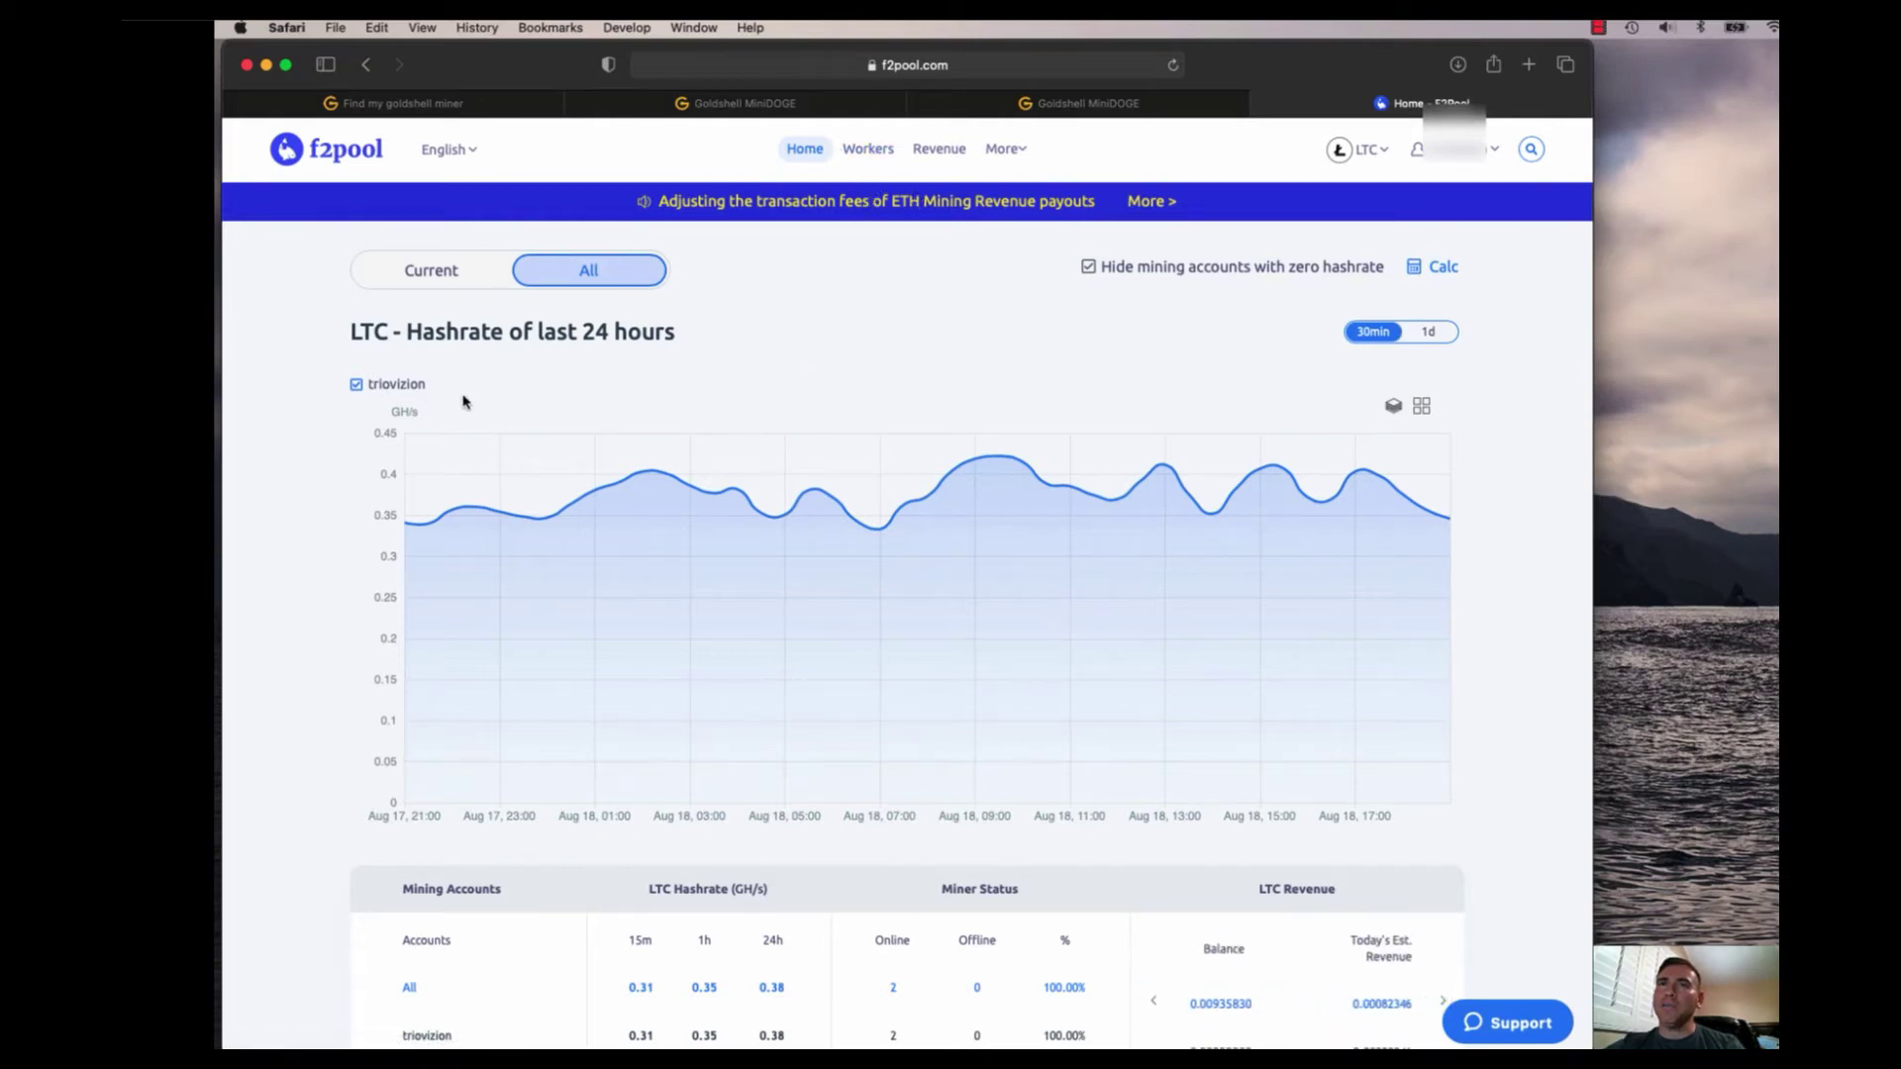
scroll(601, 410, "down", 5)
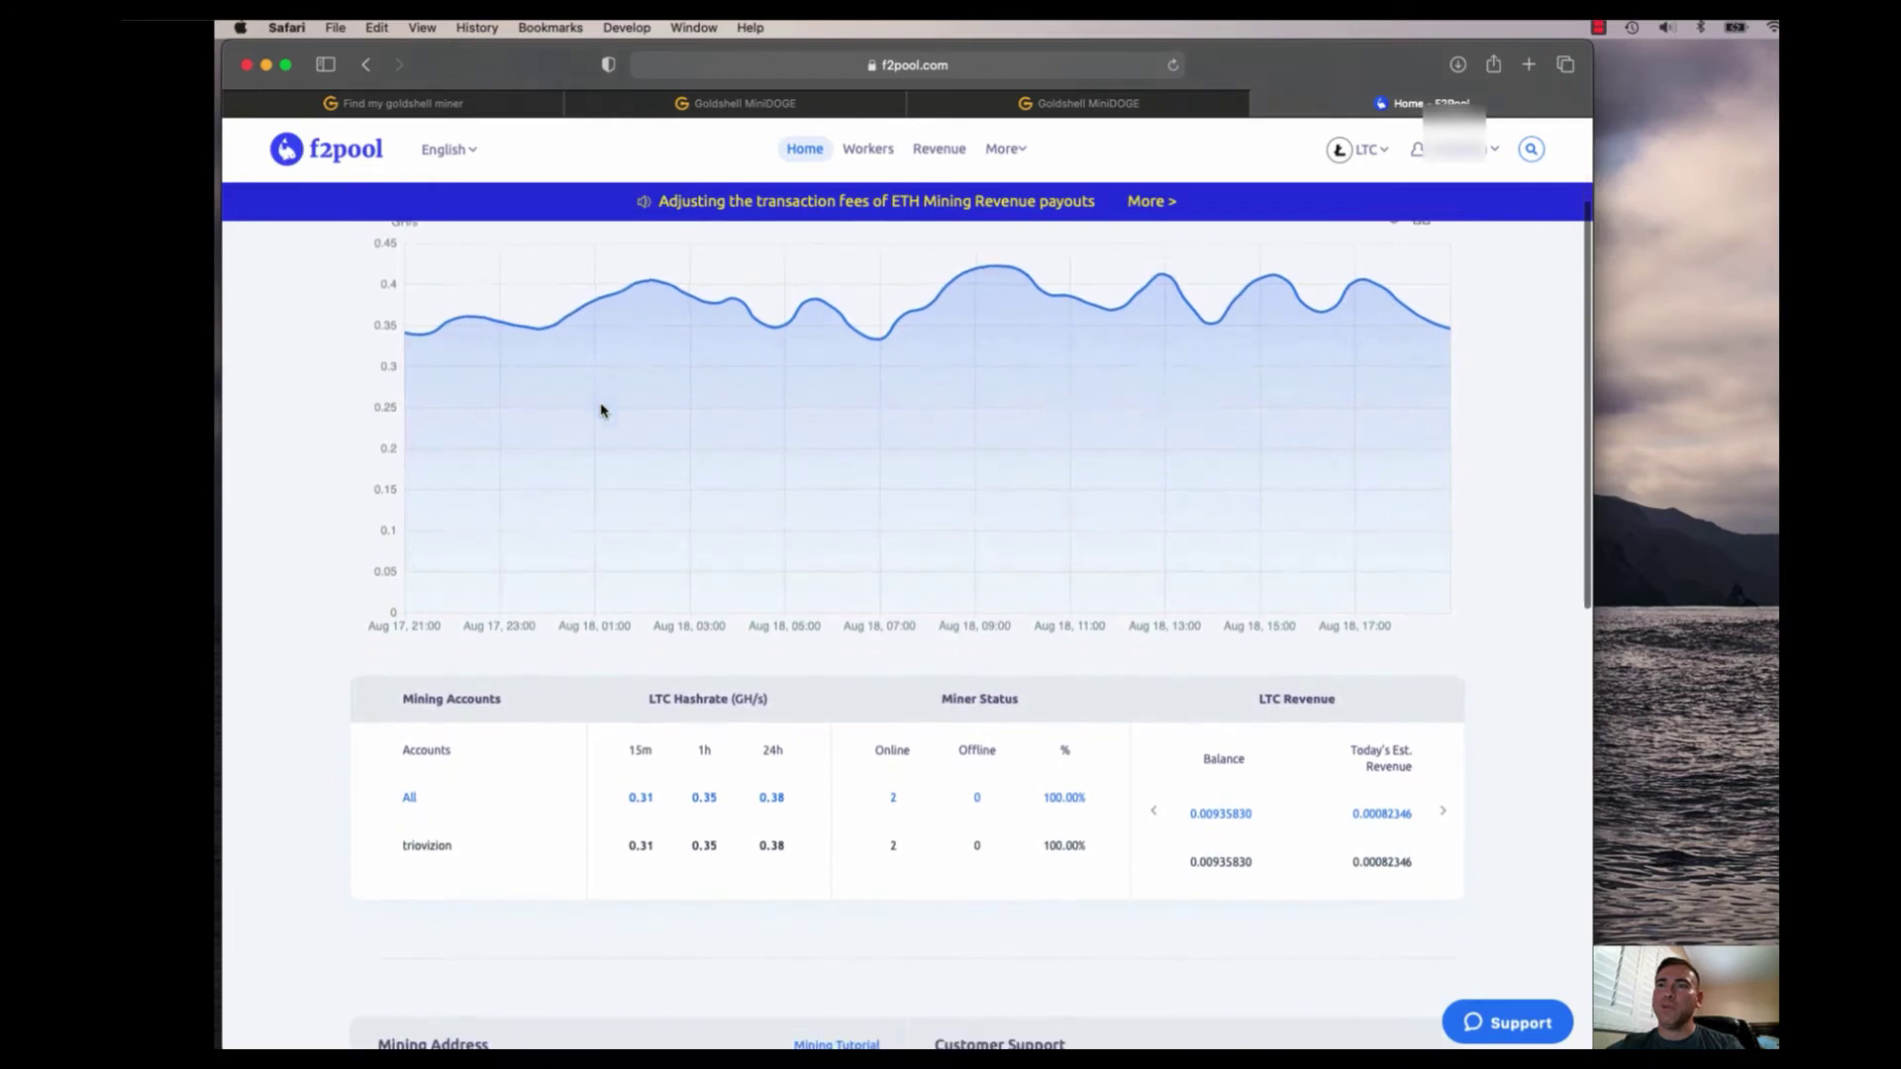
scroll(601, 410, "down", 8)
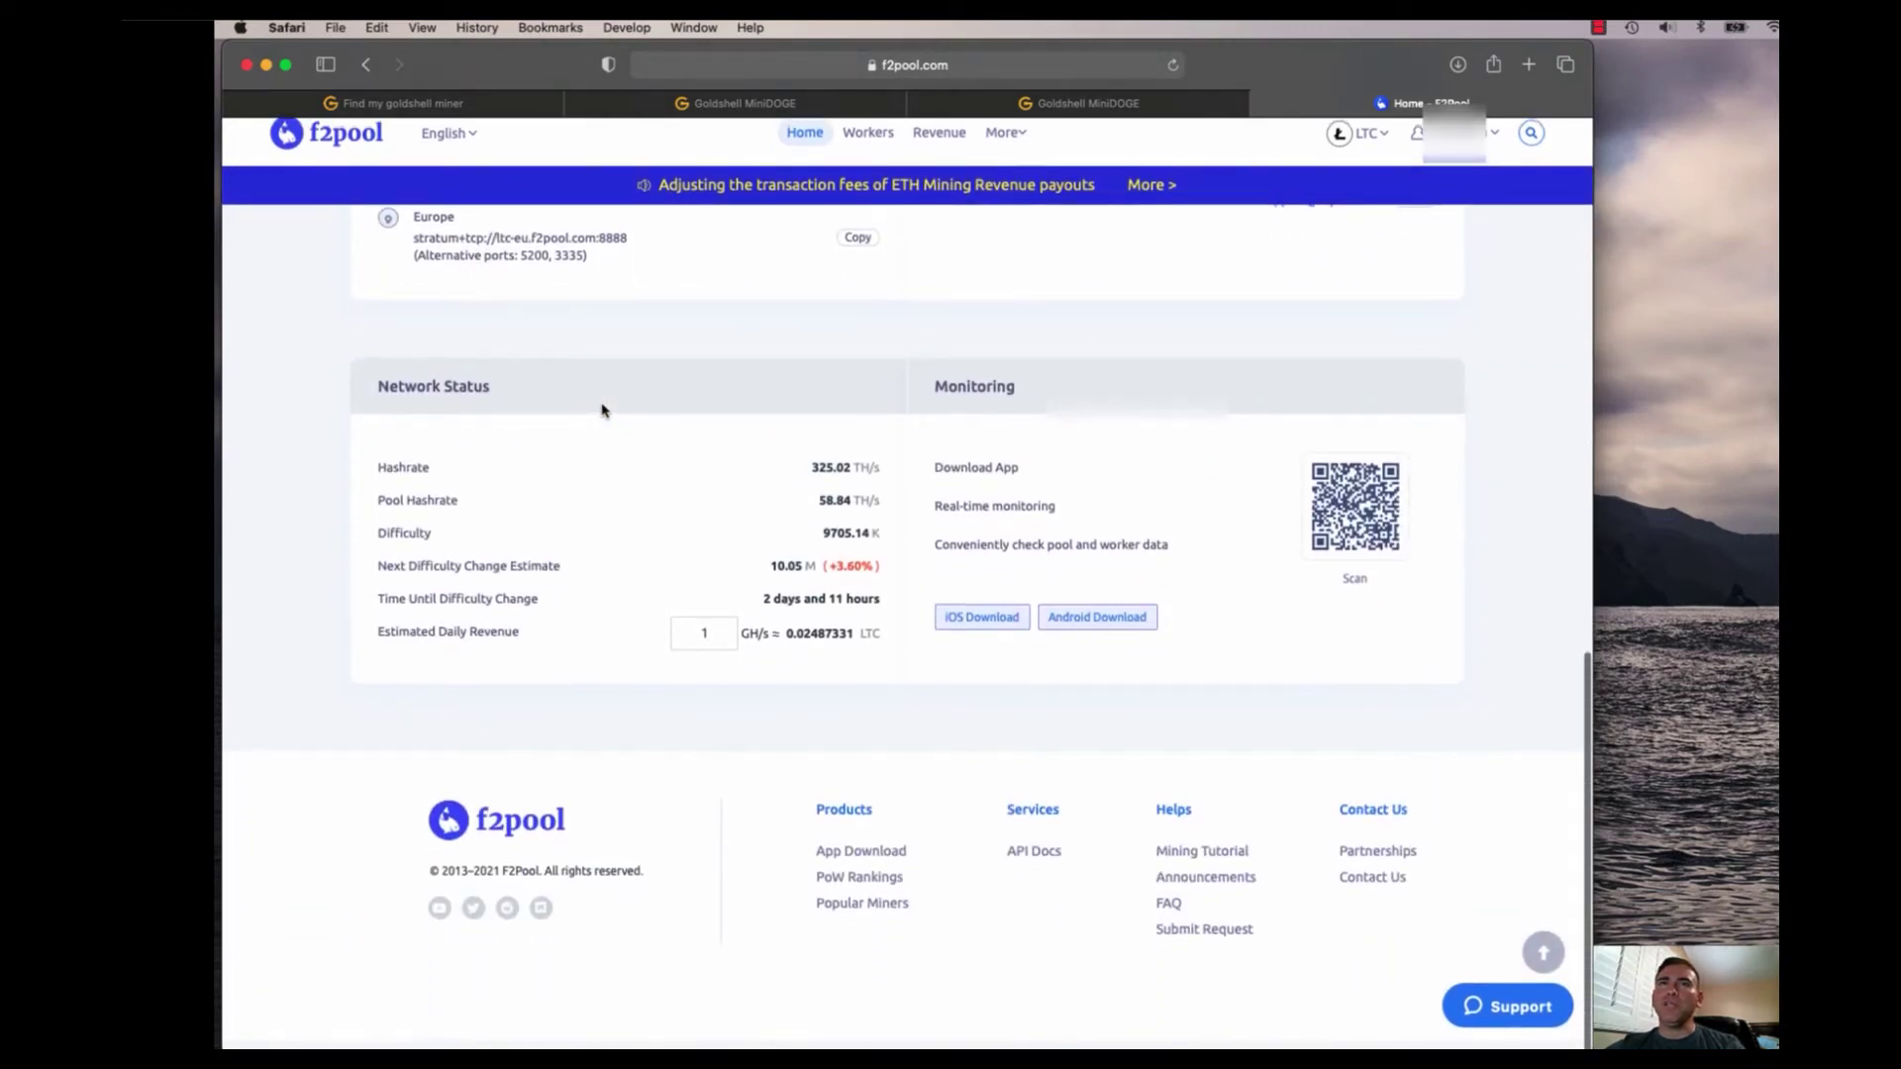
scroll(614, 414, "up", 5)
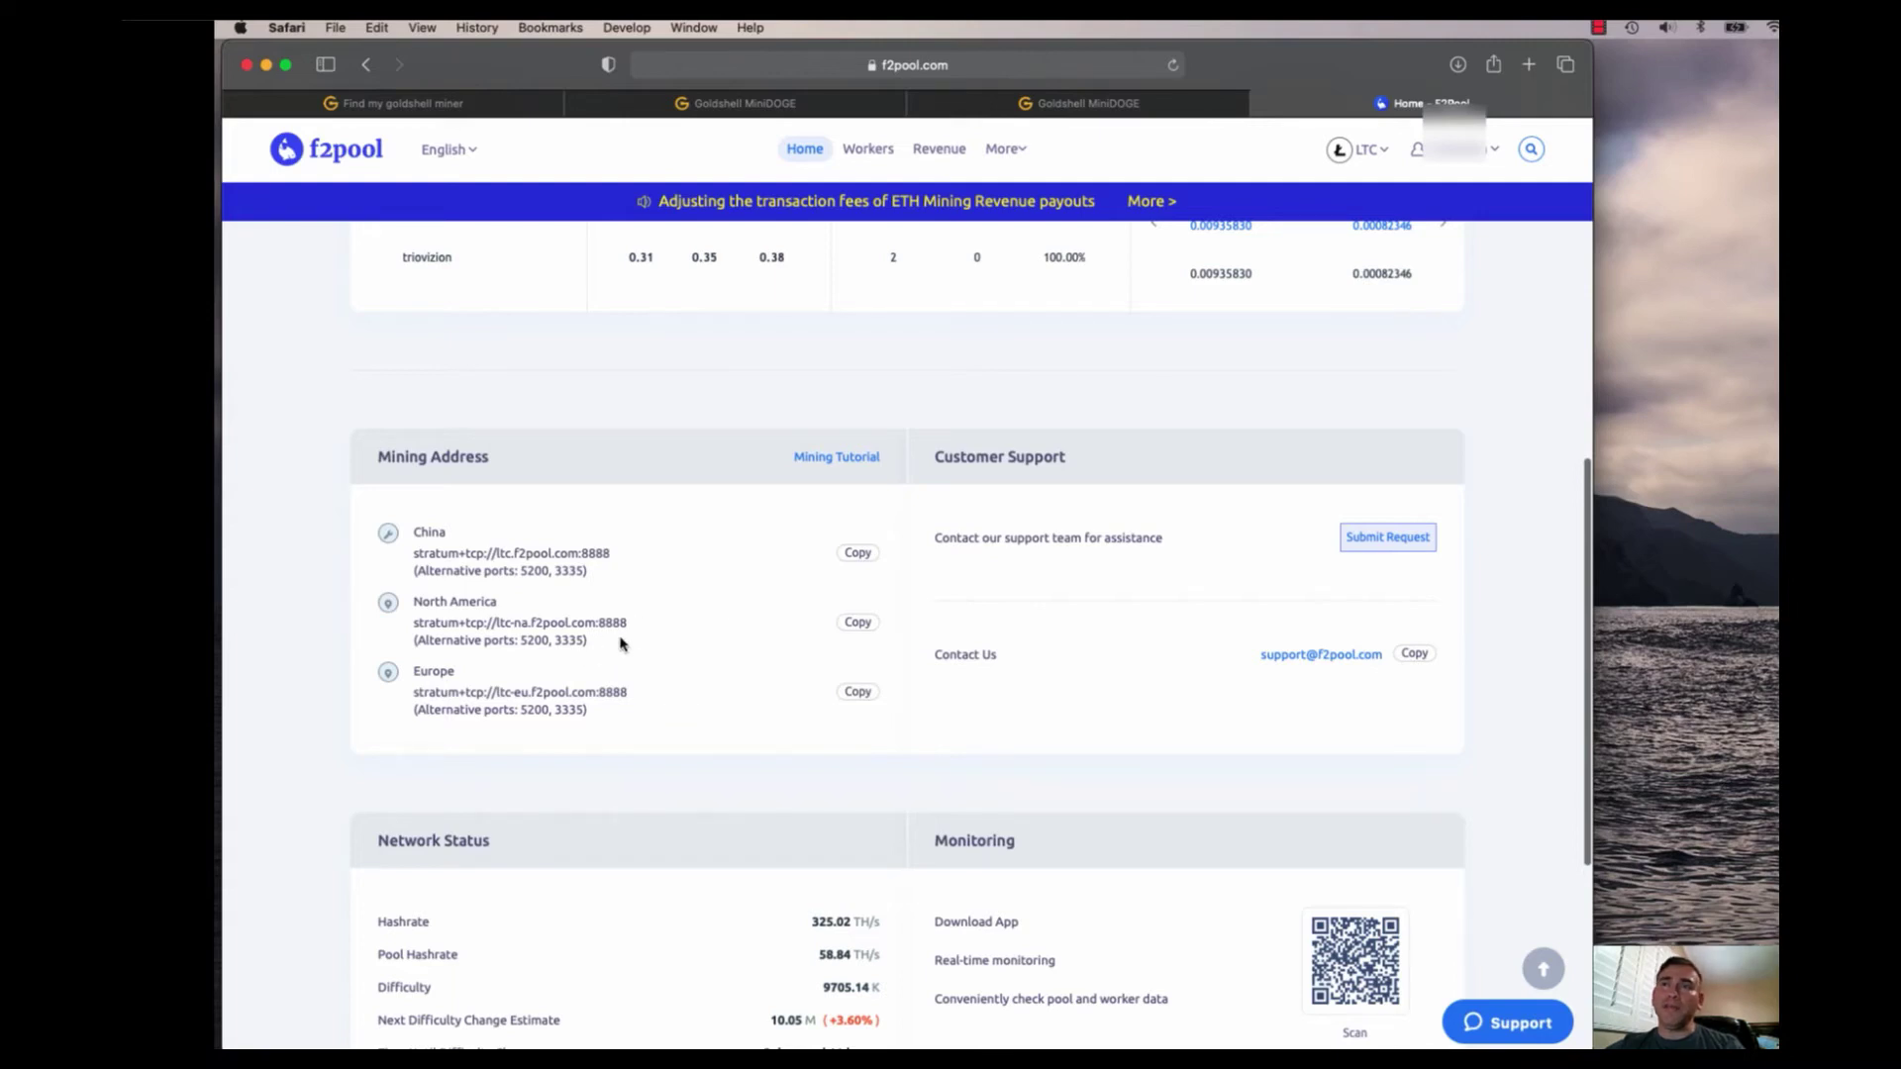
scroll(622, 644, "up", 10)
left_click(870, 149)
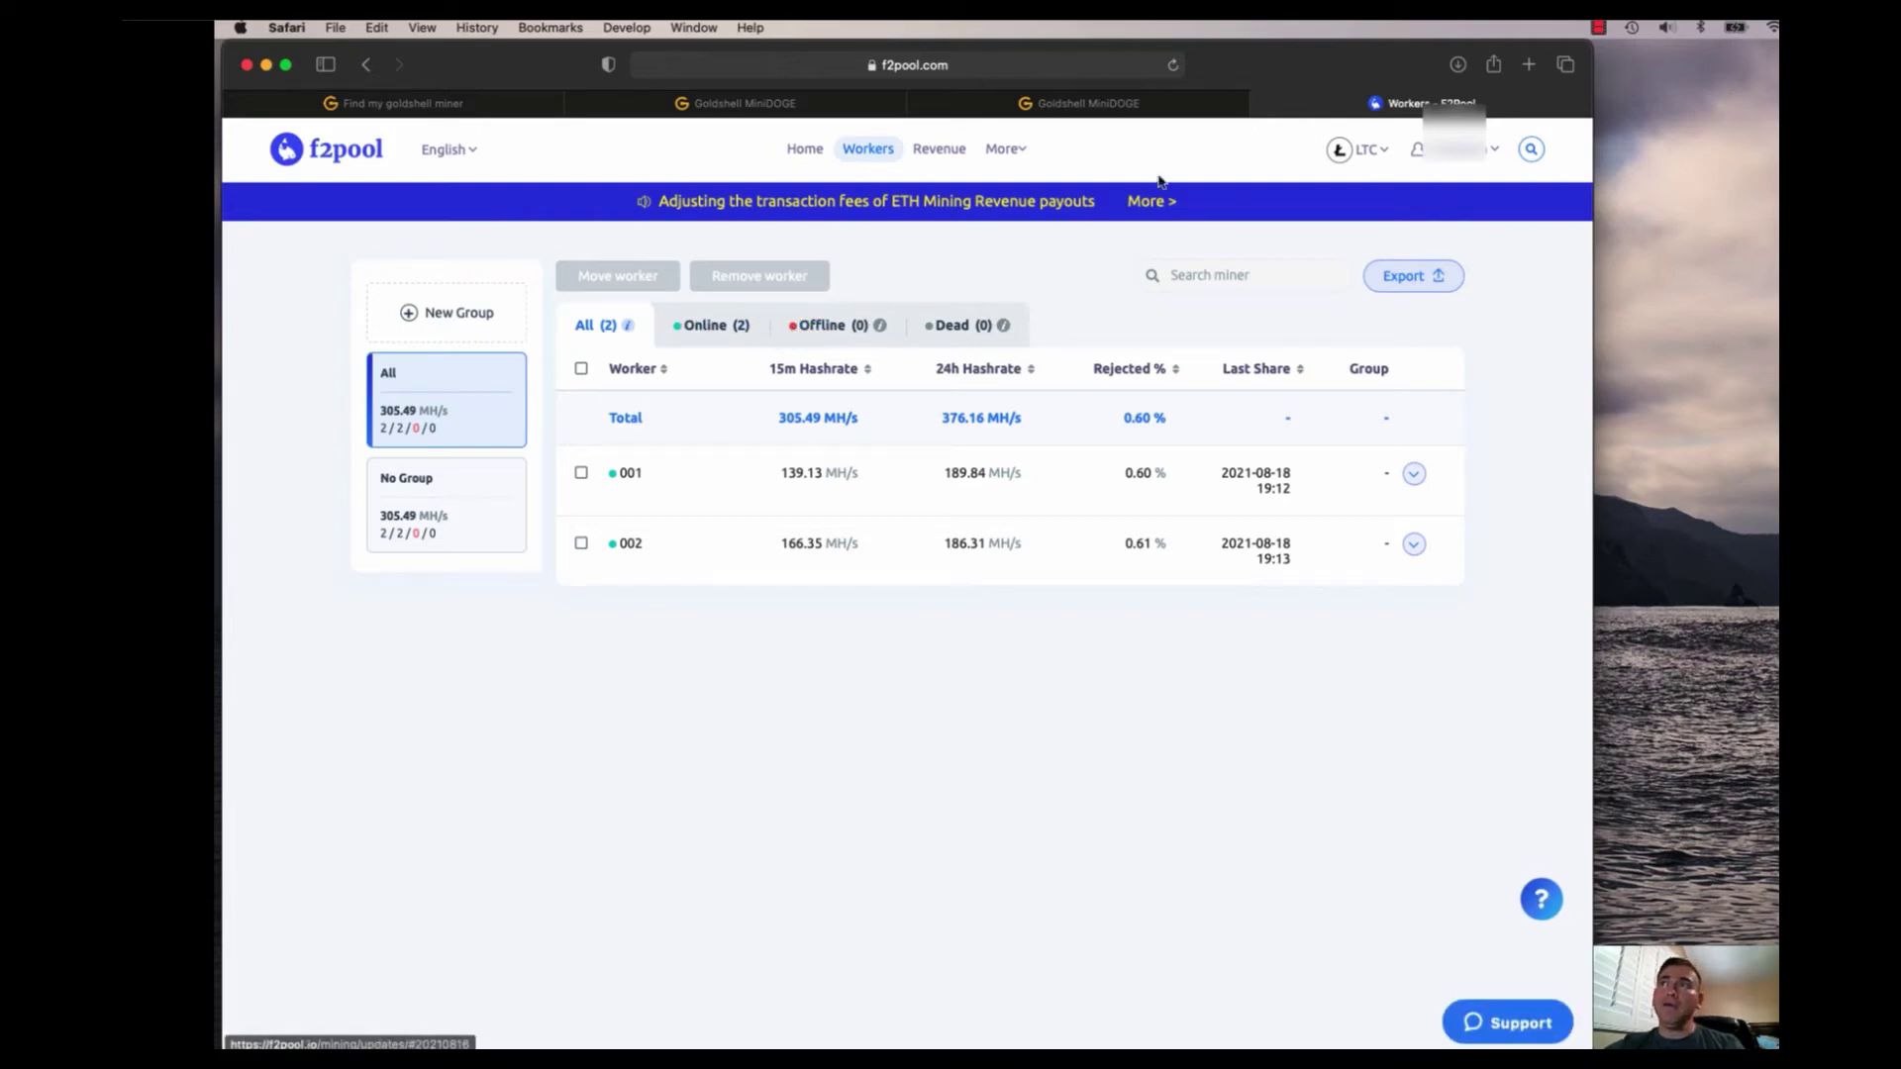
Switch F2Pool to BTC and highlight the Miner Configuration Example's worker name and password
left_click(1357, 153)
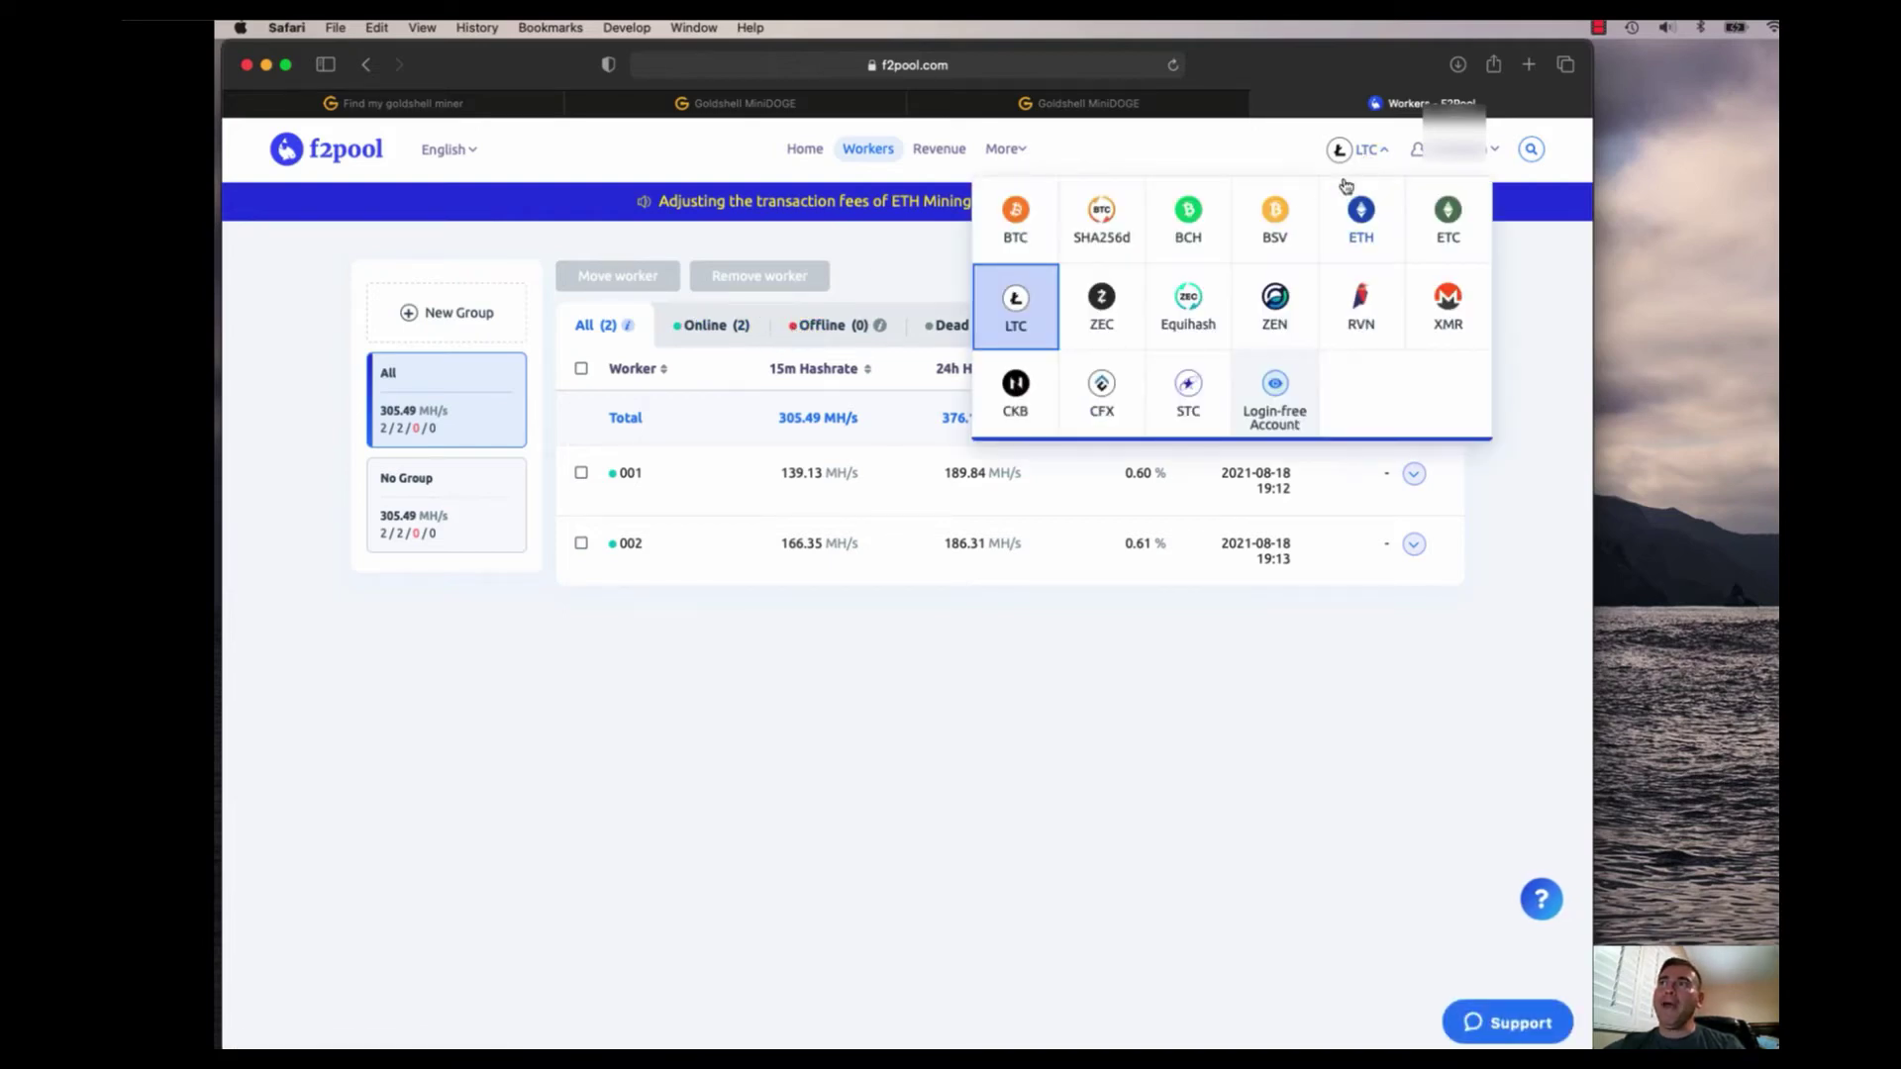
left_click(1017, 228)
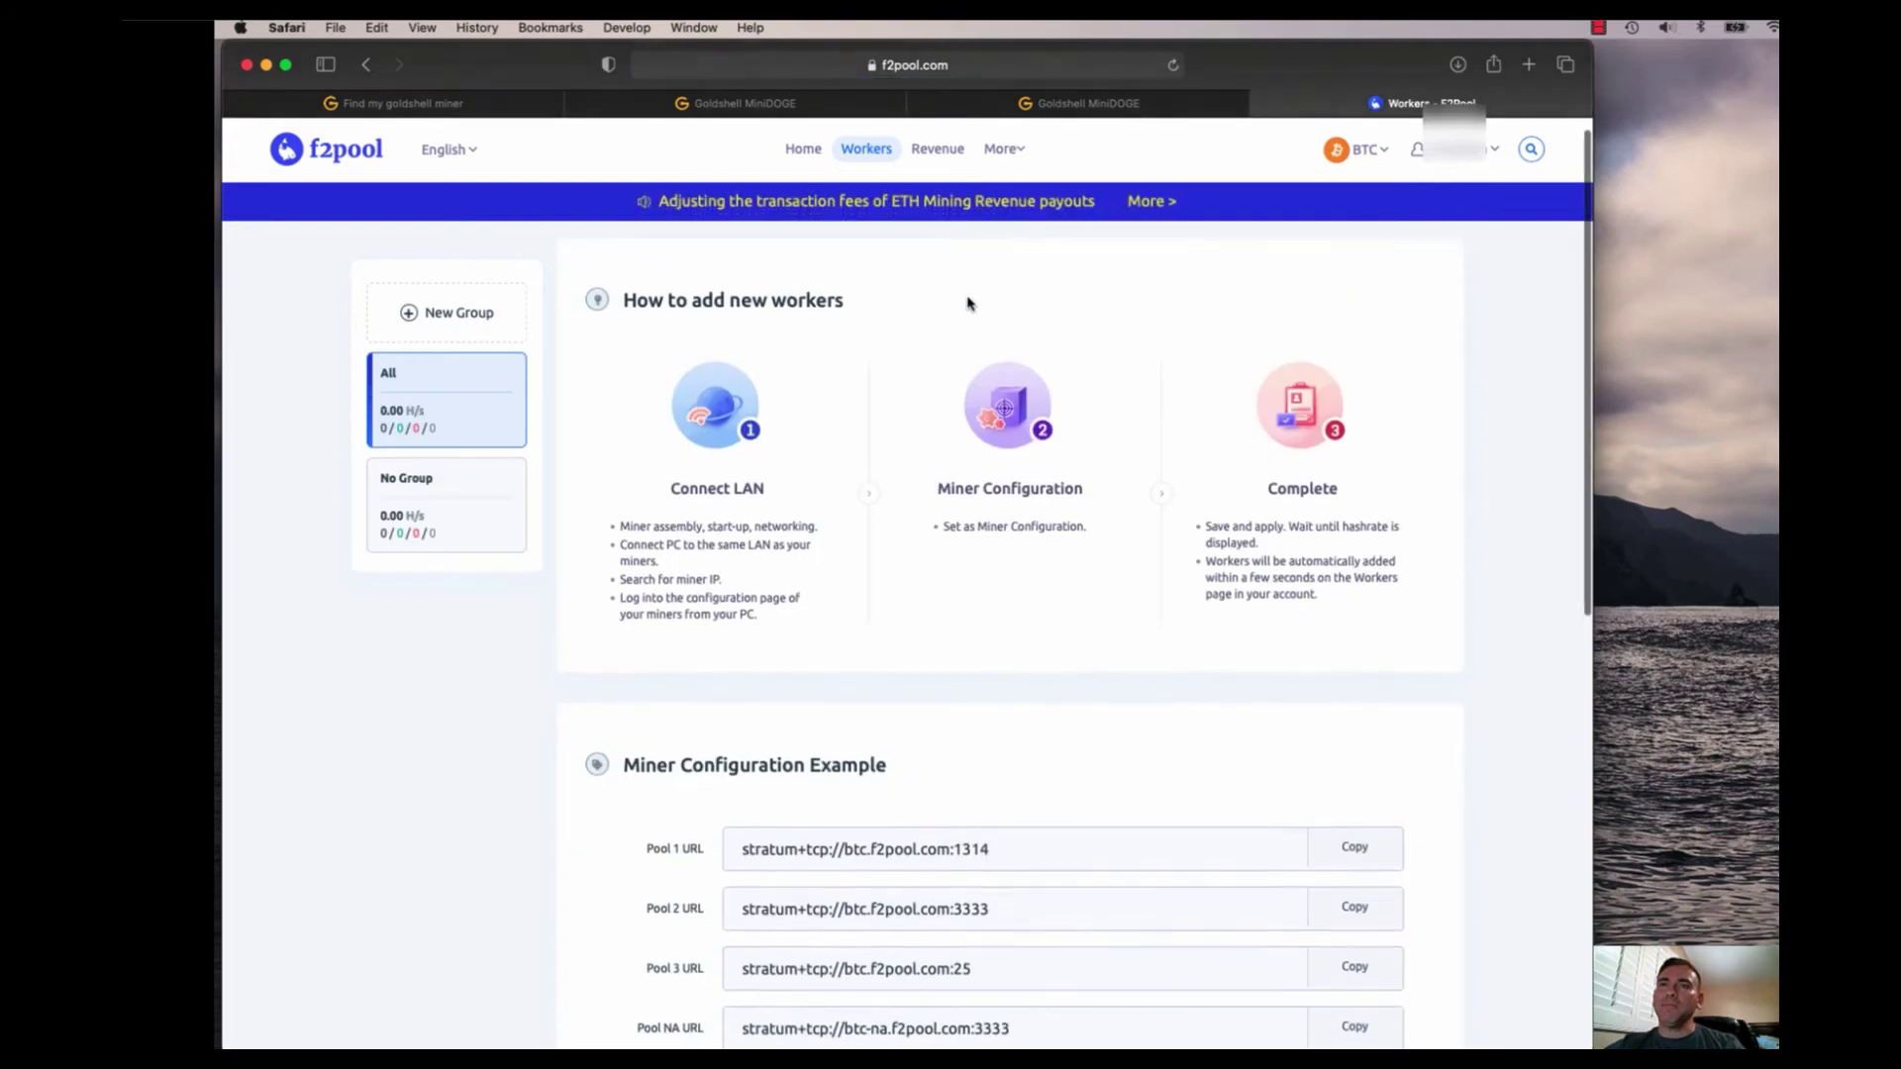
scroll(970, 304, "down", 10)
scroll(961, 313, "down", 1)
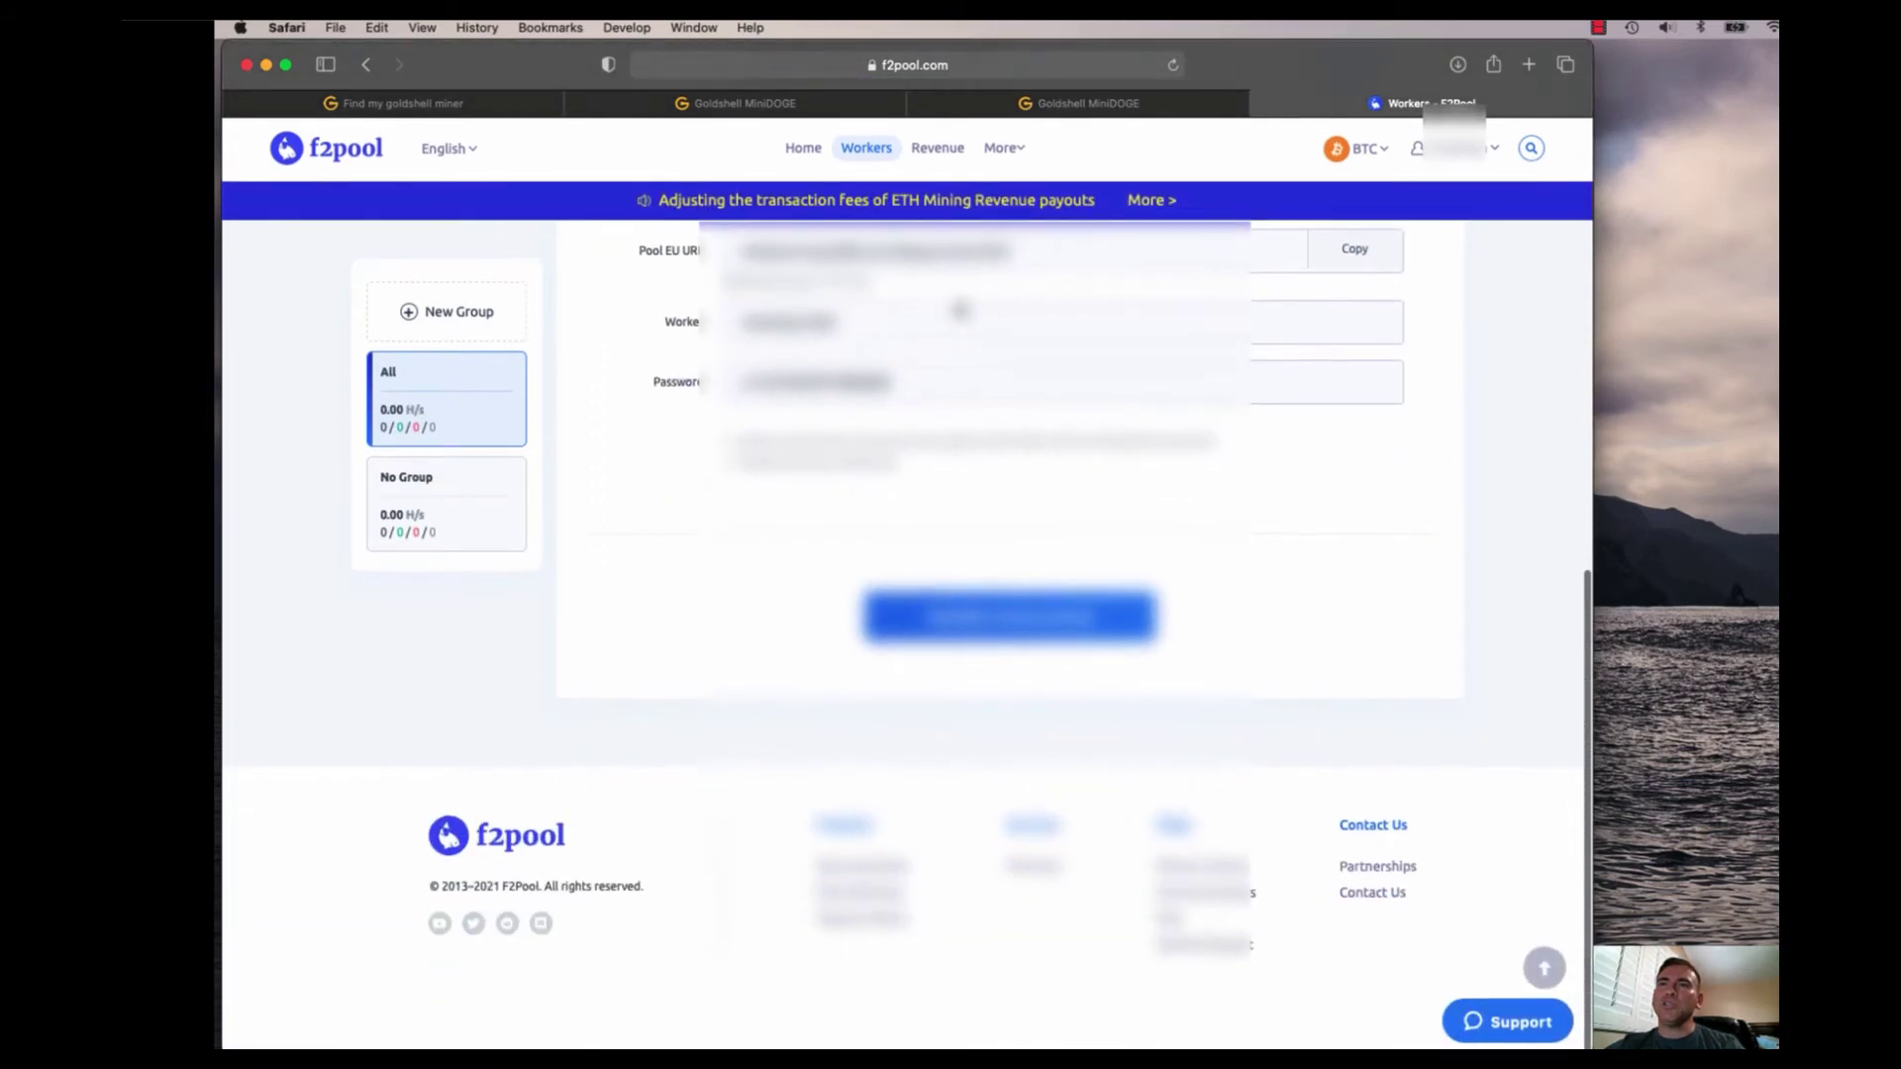
scroll(918, 367, "up", 3)
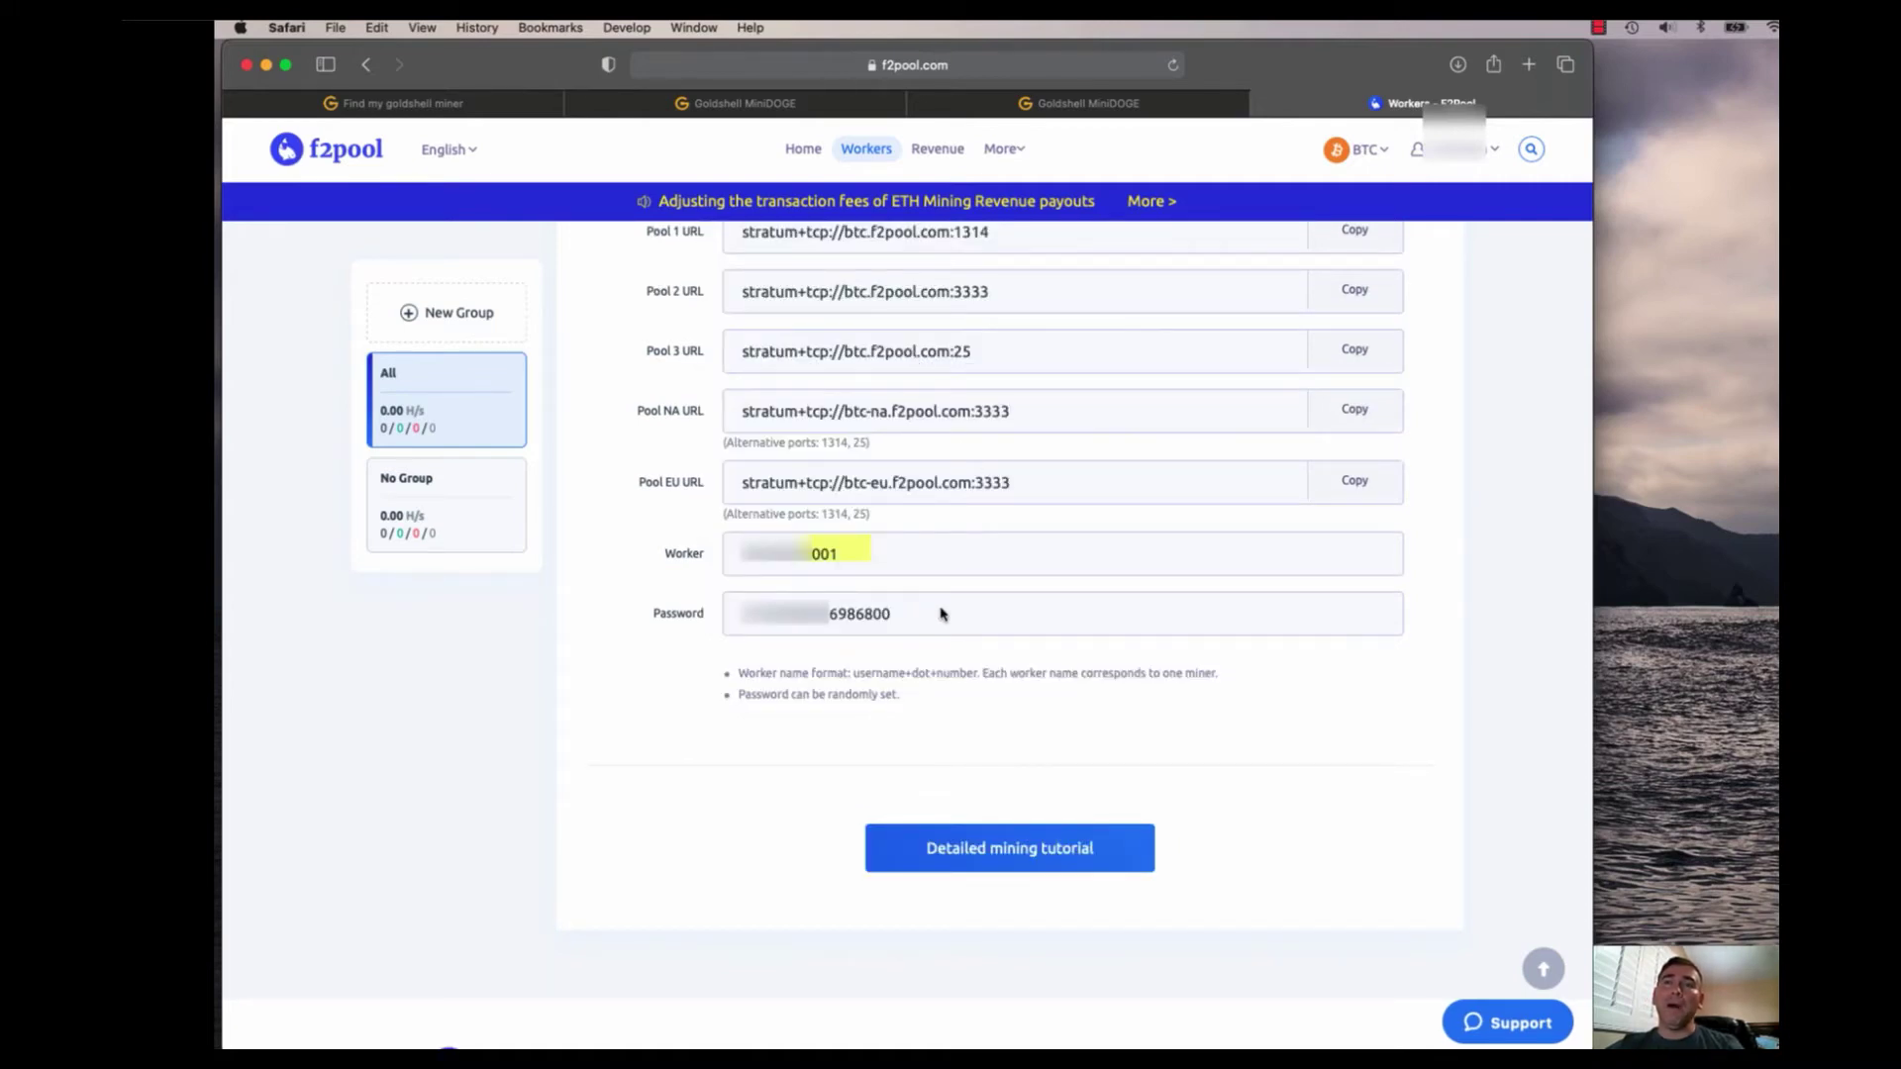
left_click_drag(877, 557, 736, 557)
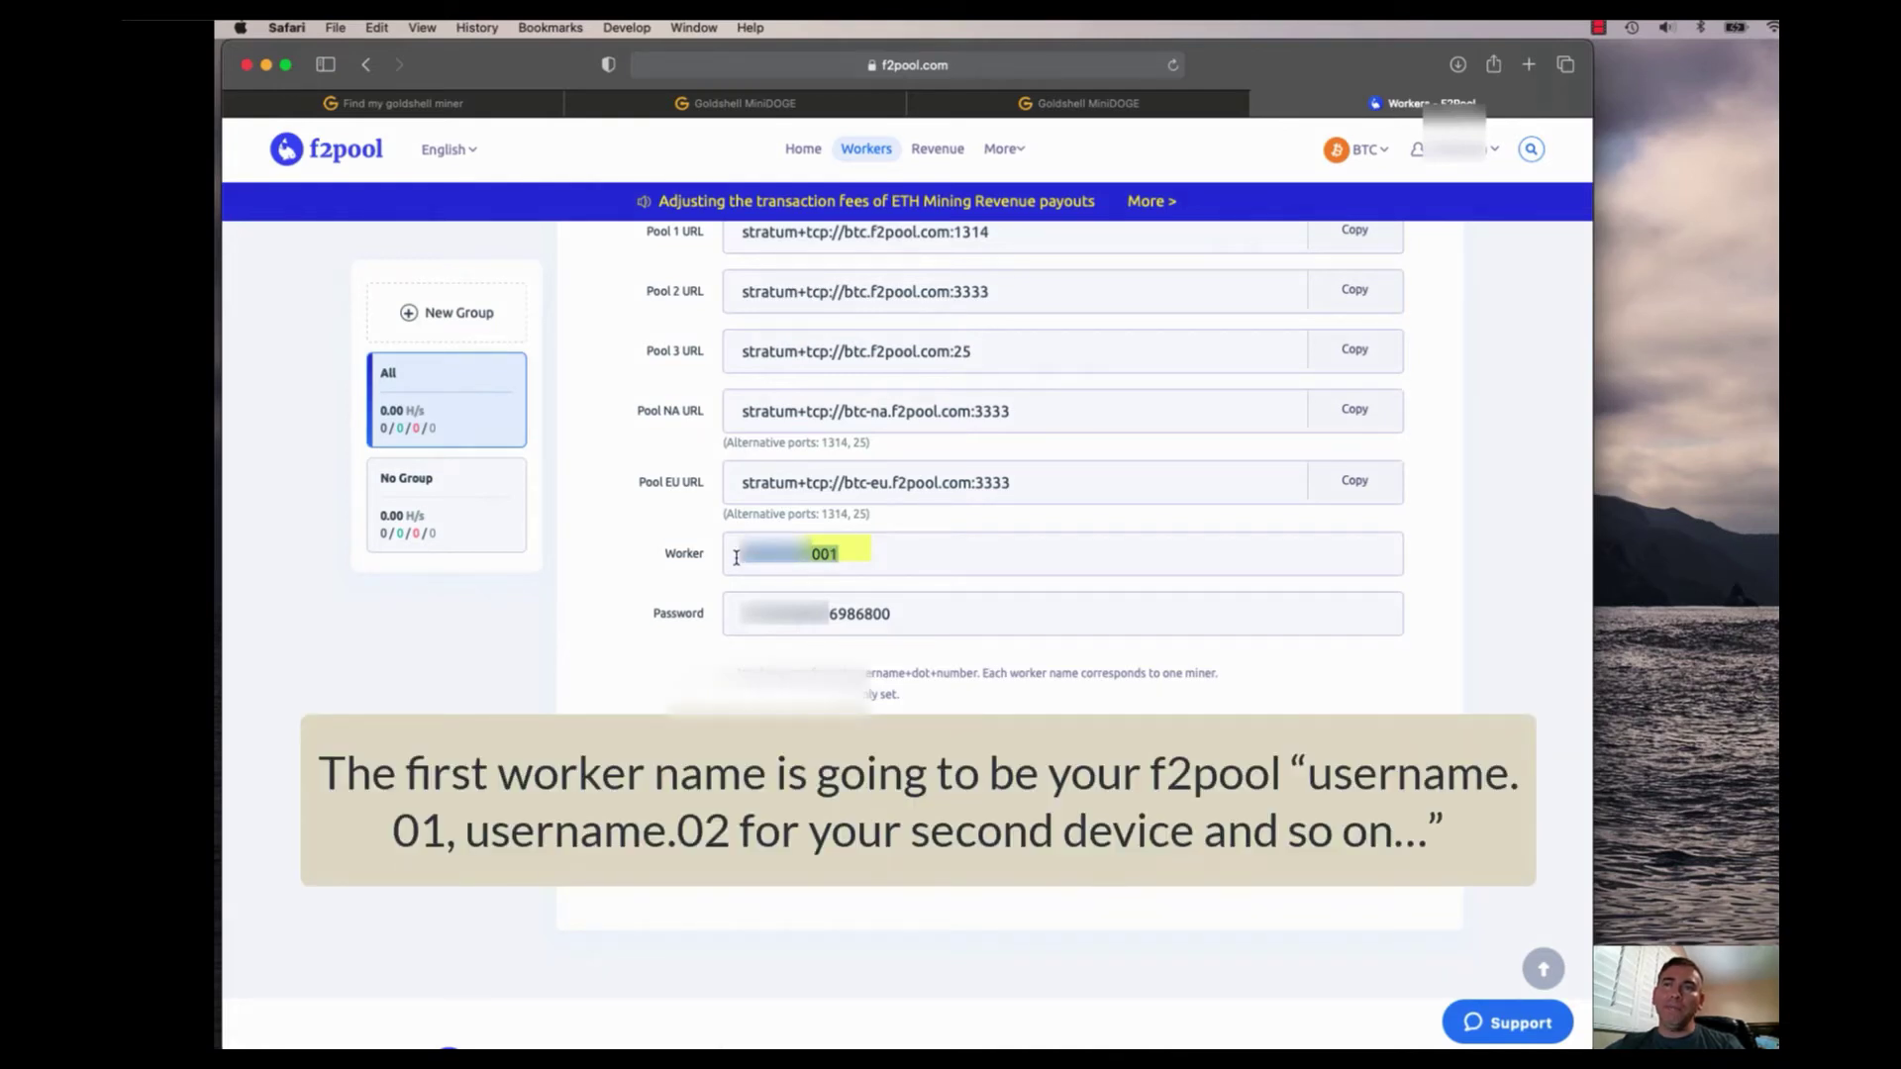
left_click_drag(904, 614, 734, 613)
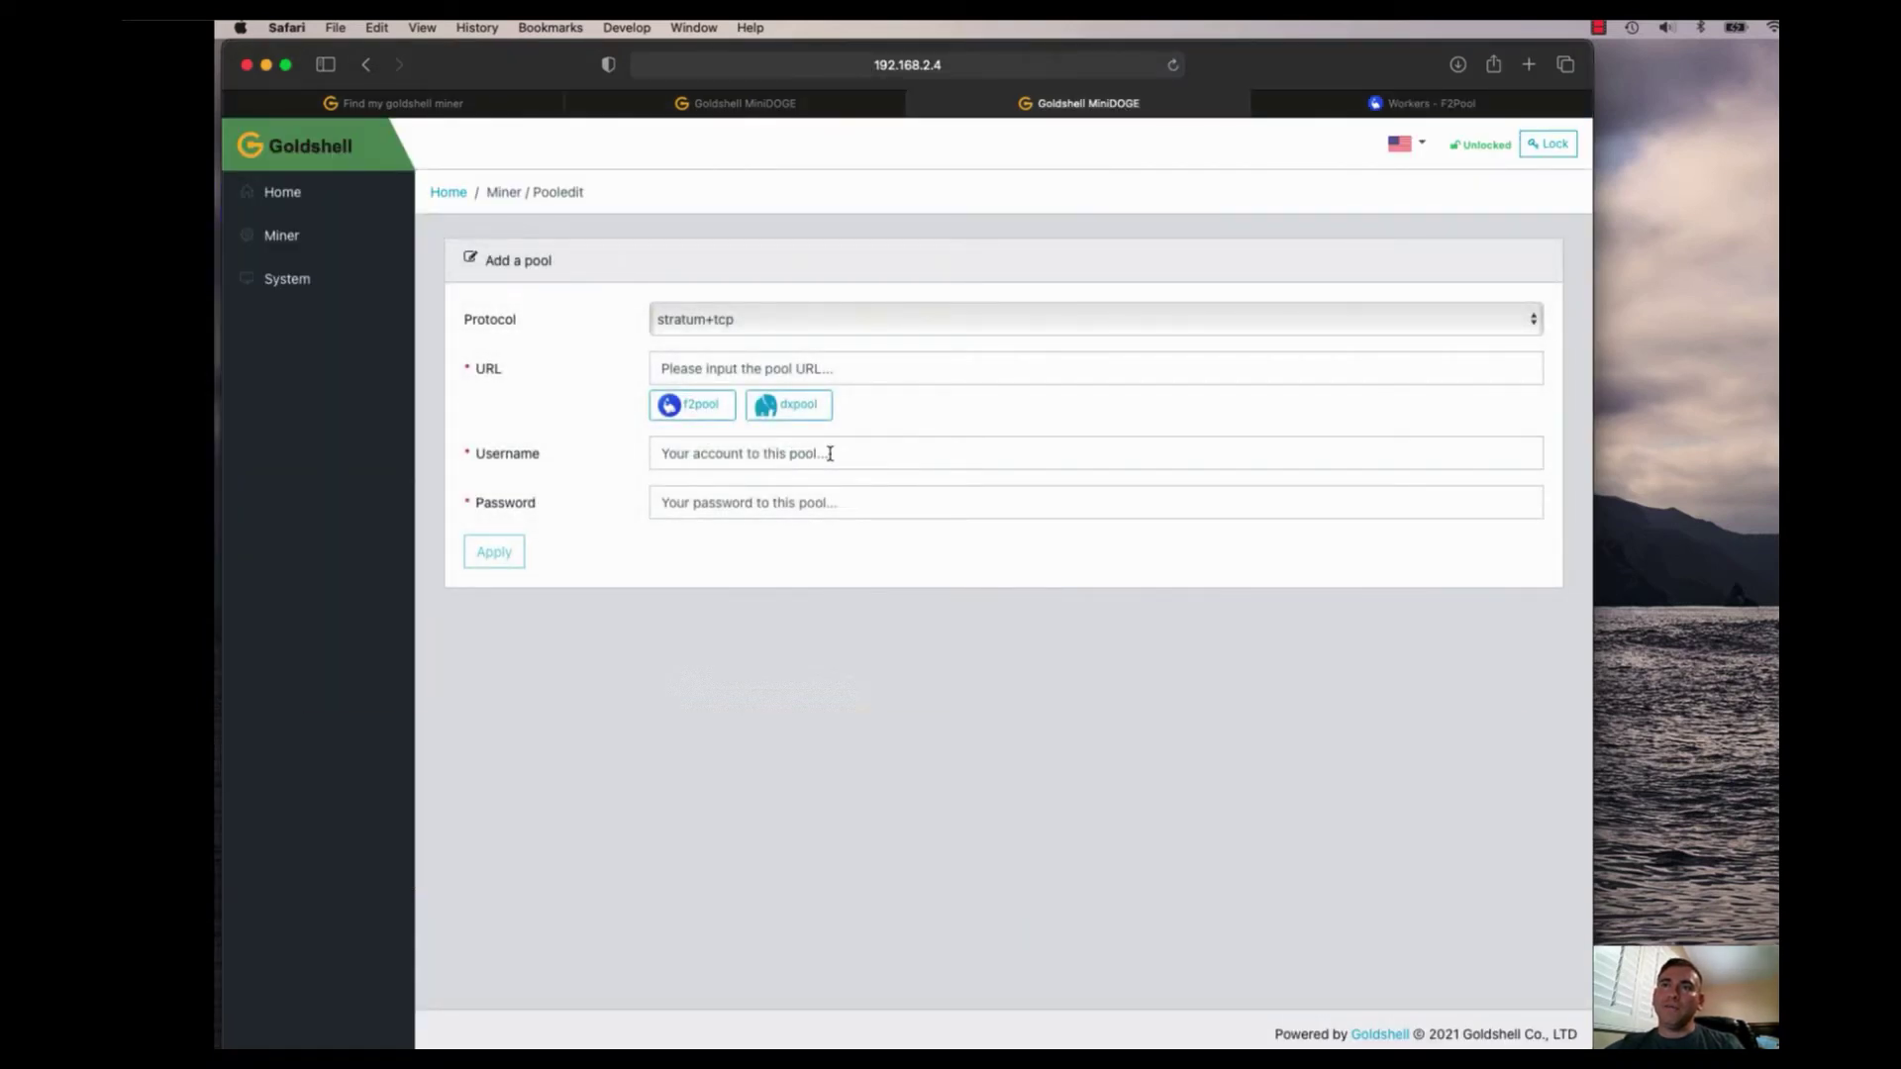
Copy the F2Pool example worker name and paste it into the pool Username field
left_click(745, 456)
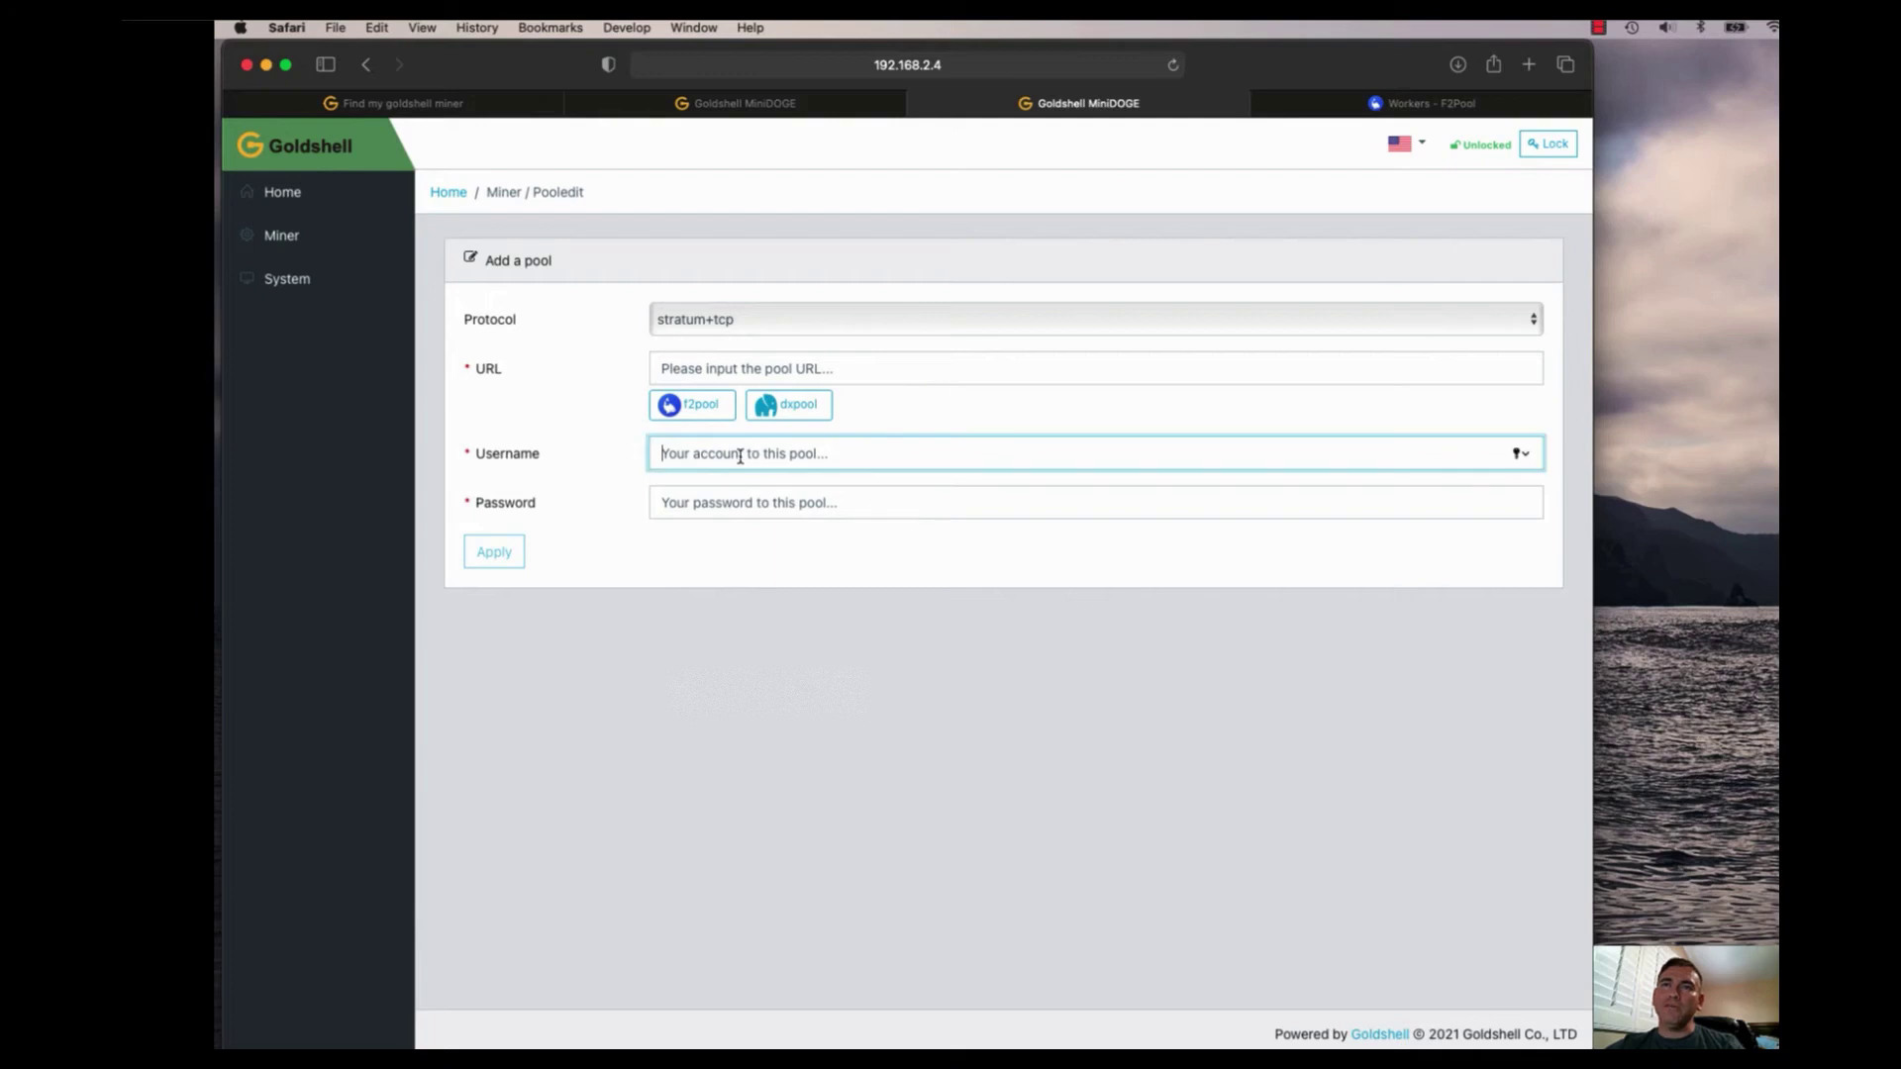
left_click(1407, 103)
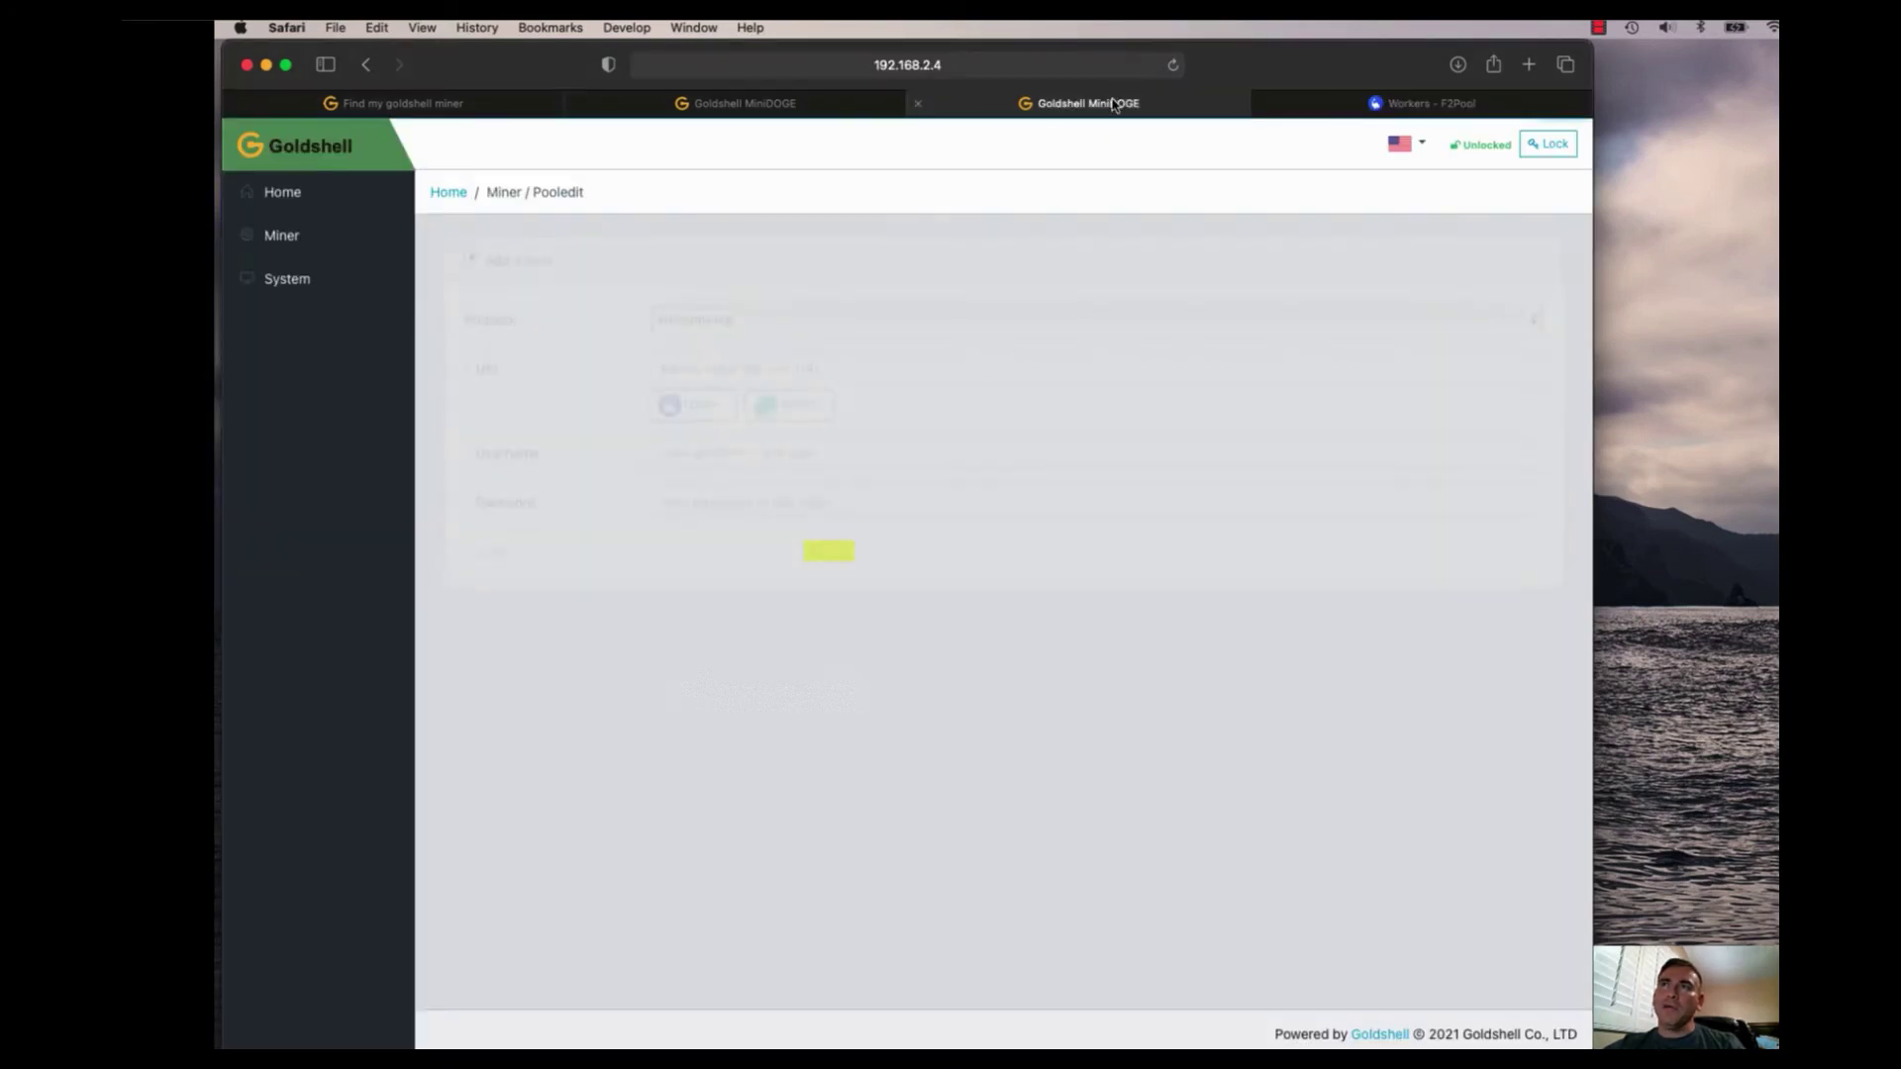
left_click(1176, 109)
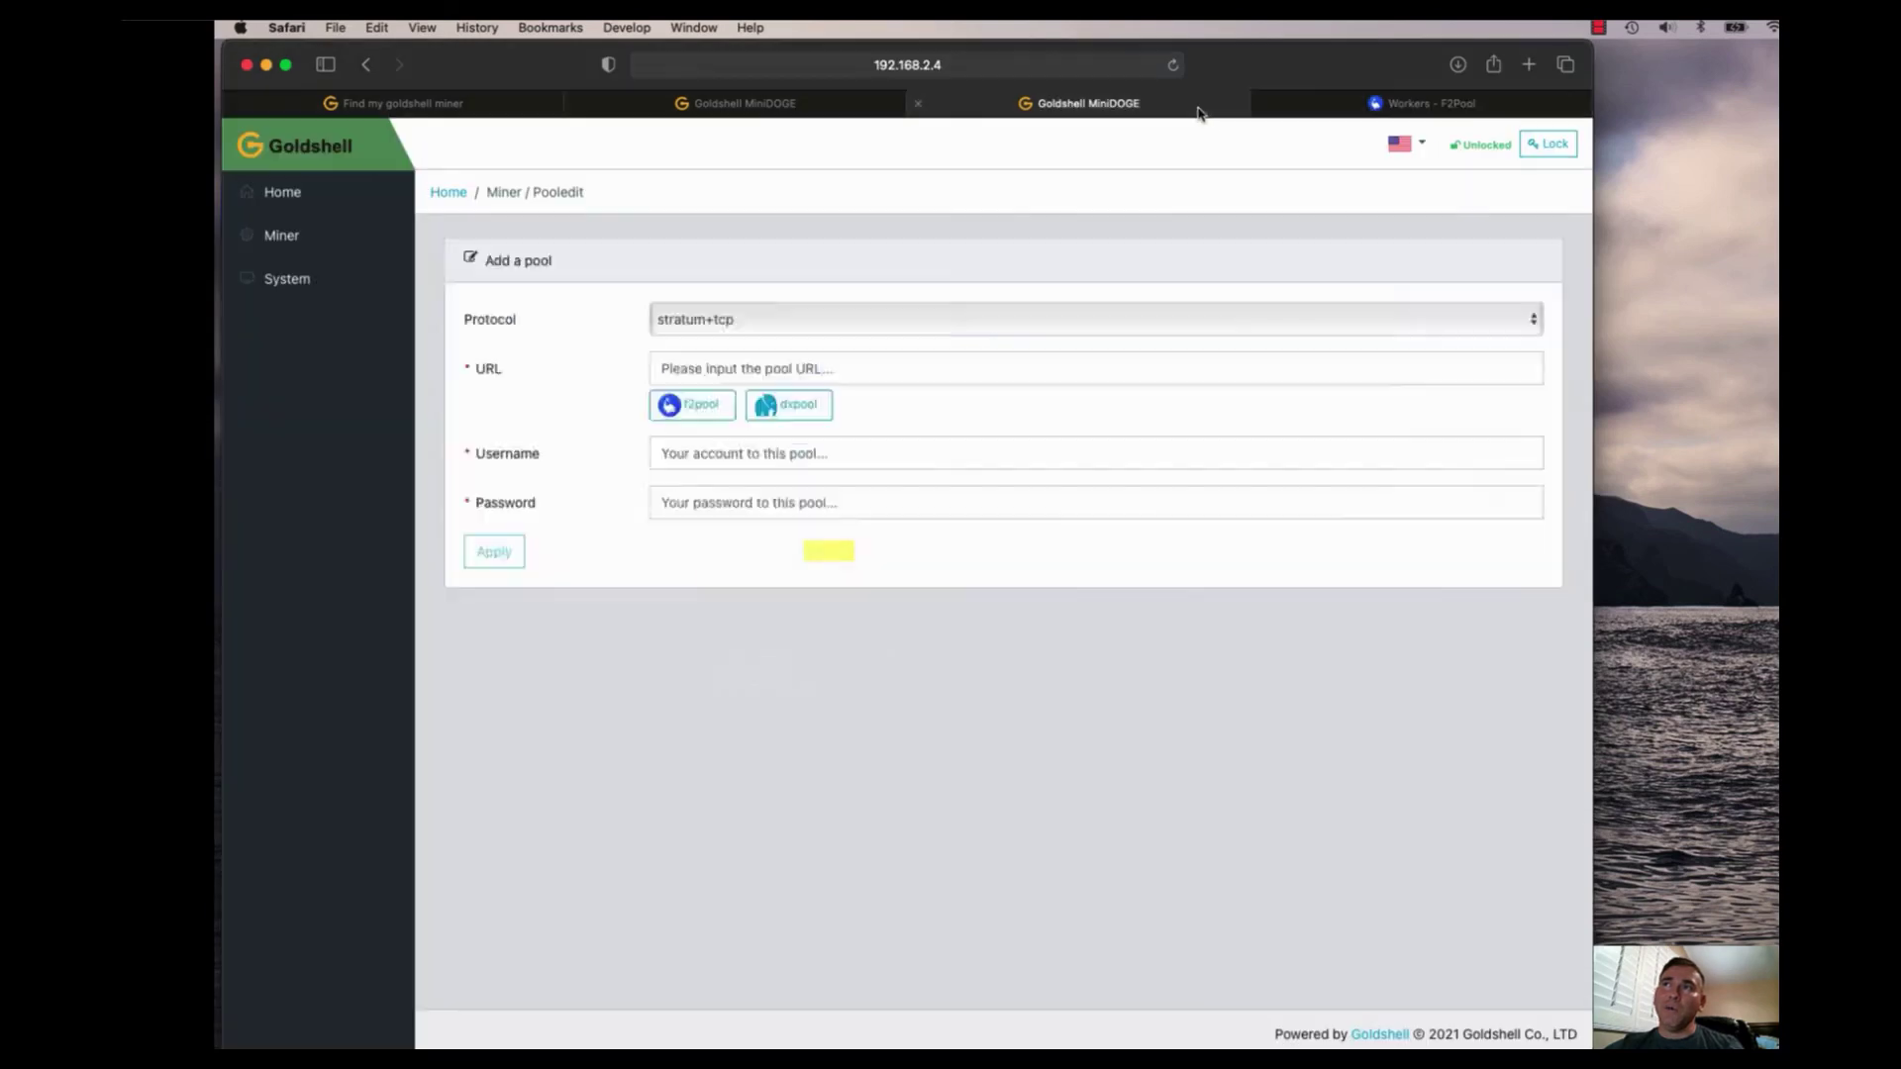
key("ctrl+Tab")
left_click(1164, 115)
key("ctrl+Tab")
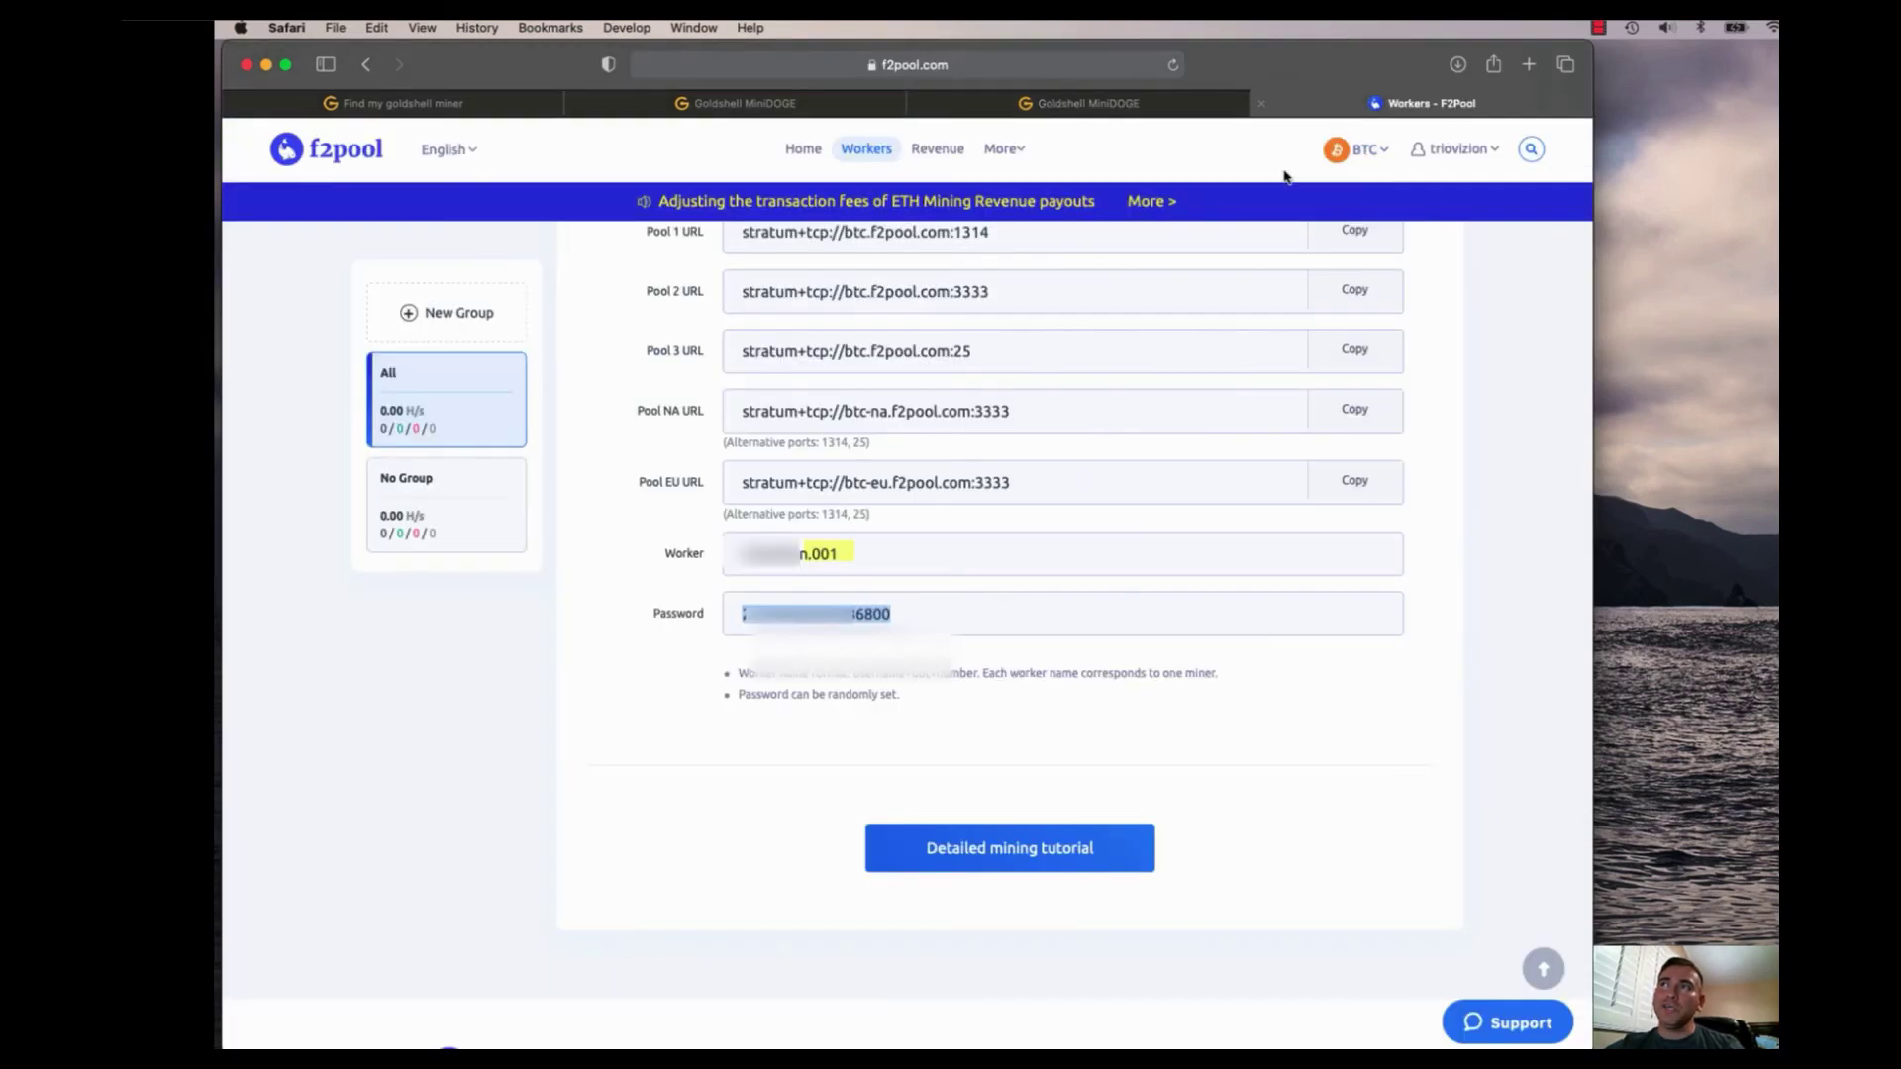
left_click(850, 557)
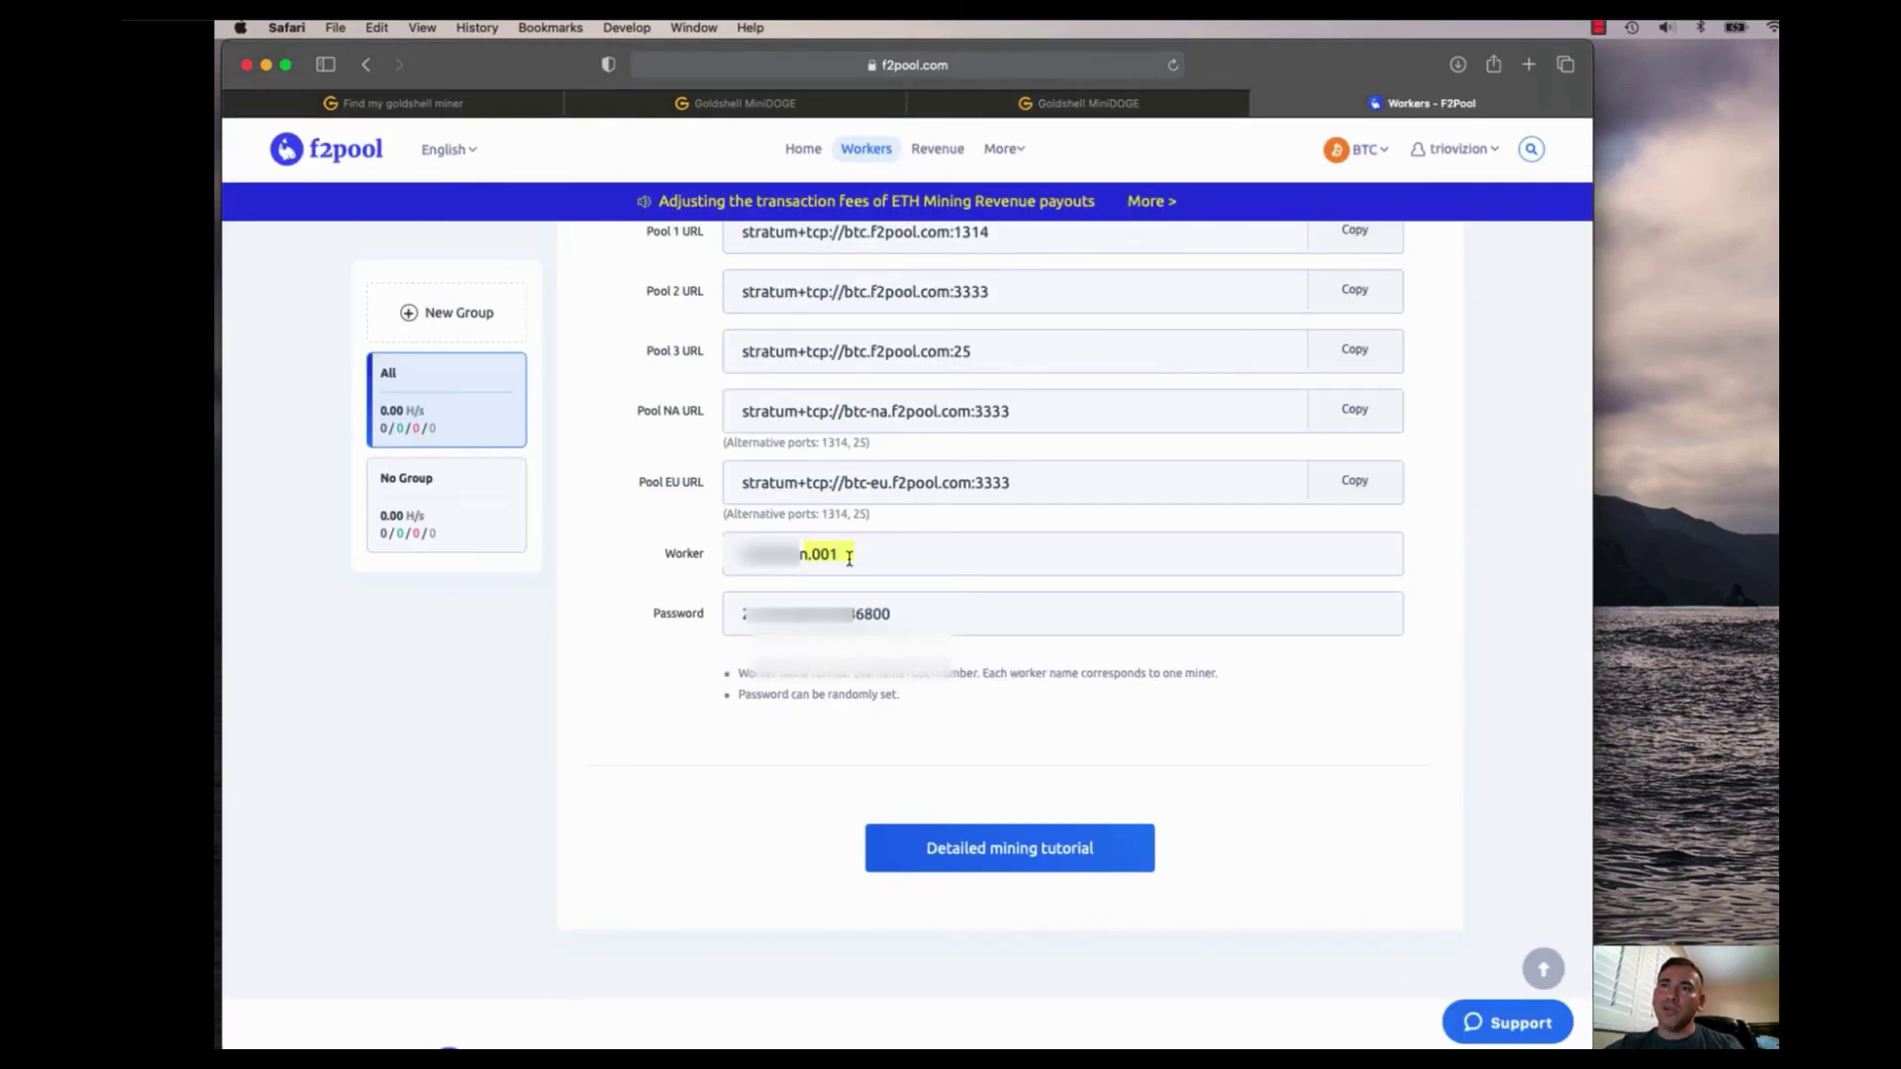
right_click(764, 554)
left_click(793, 729)
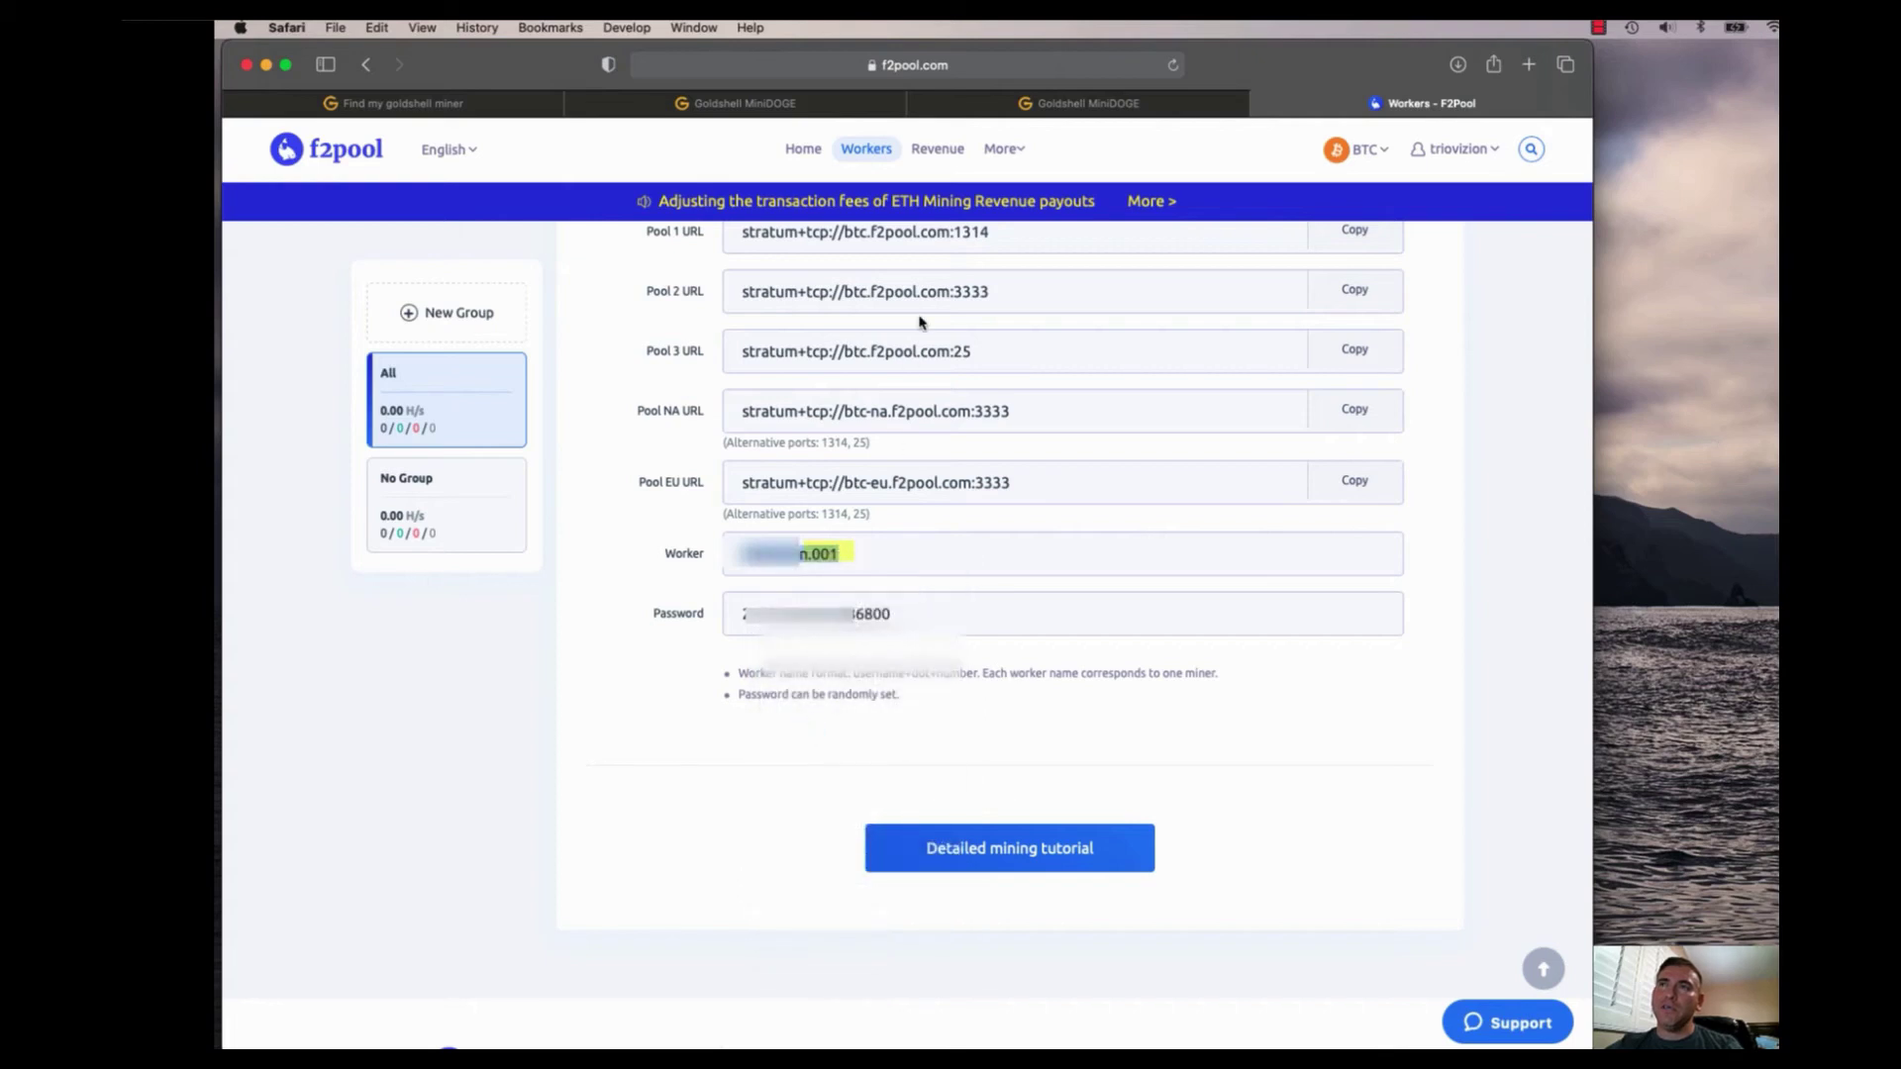
left_click(1089, 103)
right_click(740, 453)
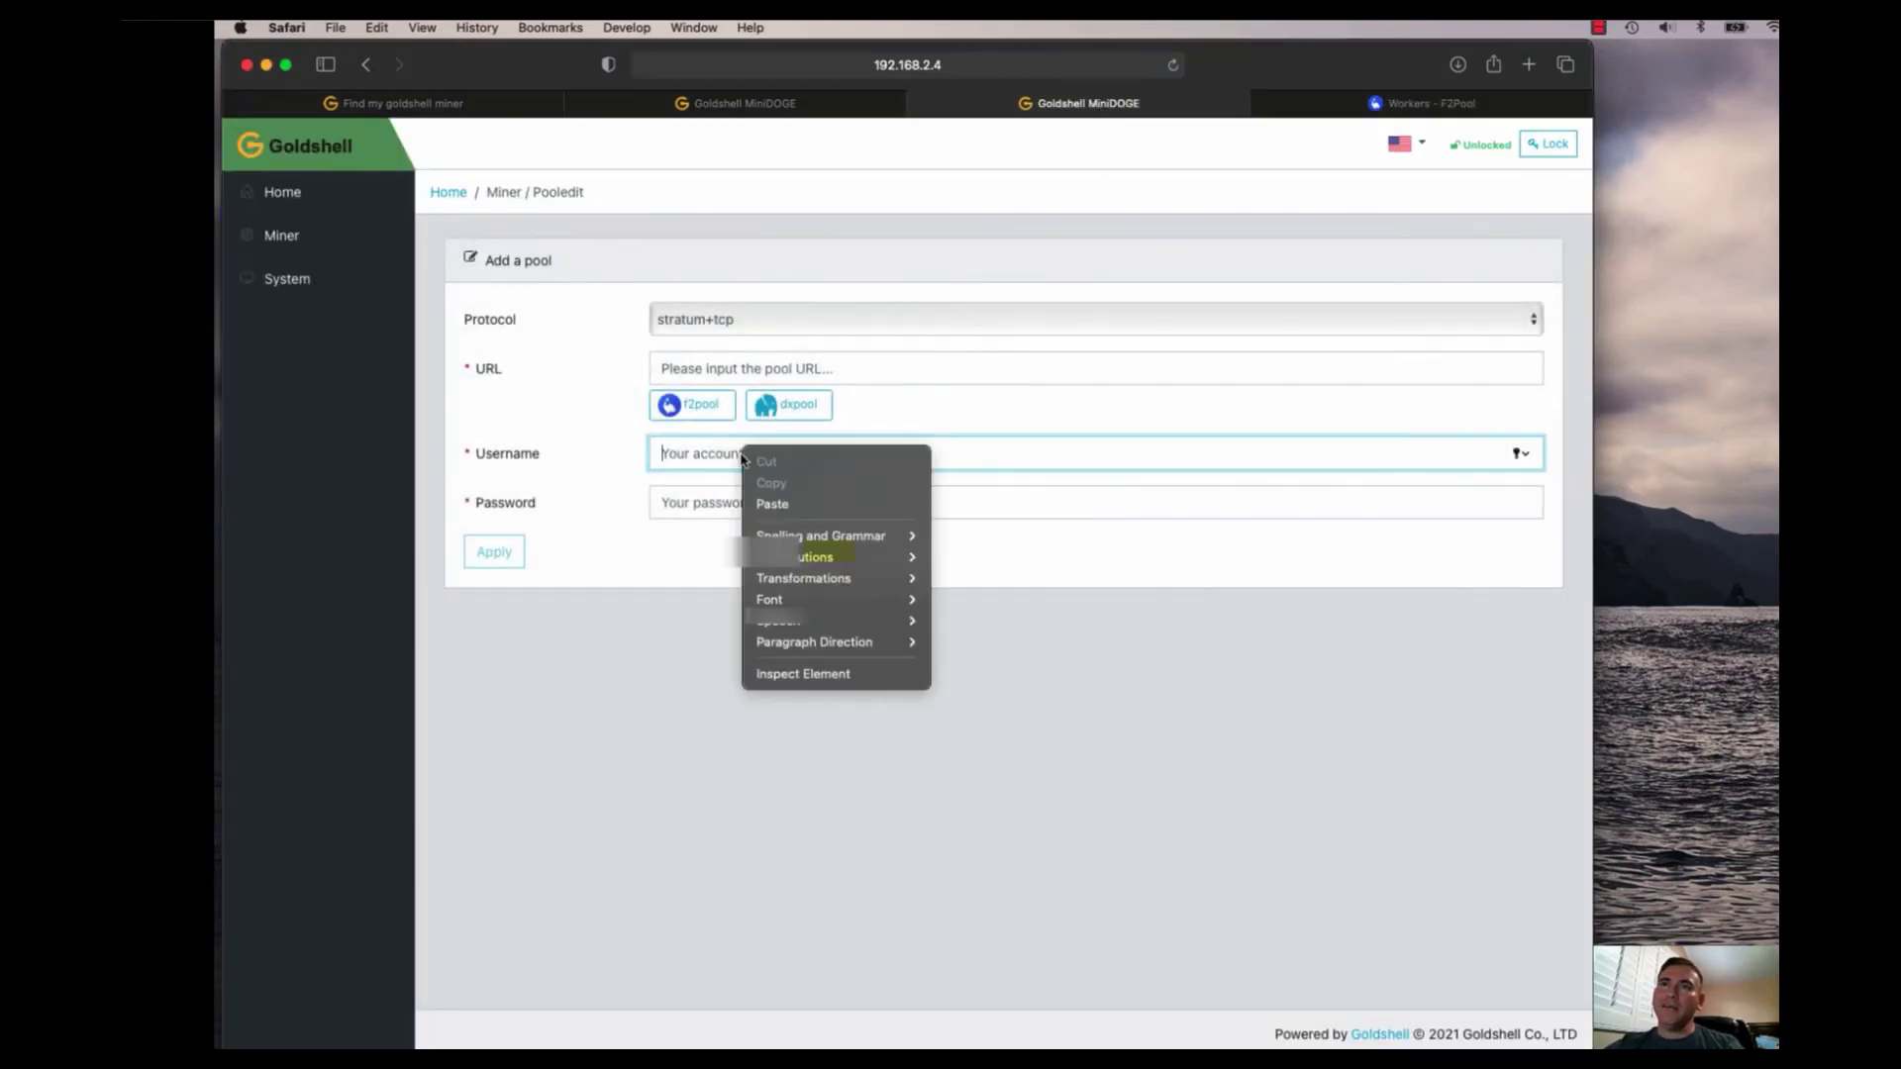
left_click(832, 505)
Copy the F2Pool example password and return to the Add a pool form
left_click(1426, 103)
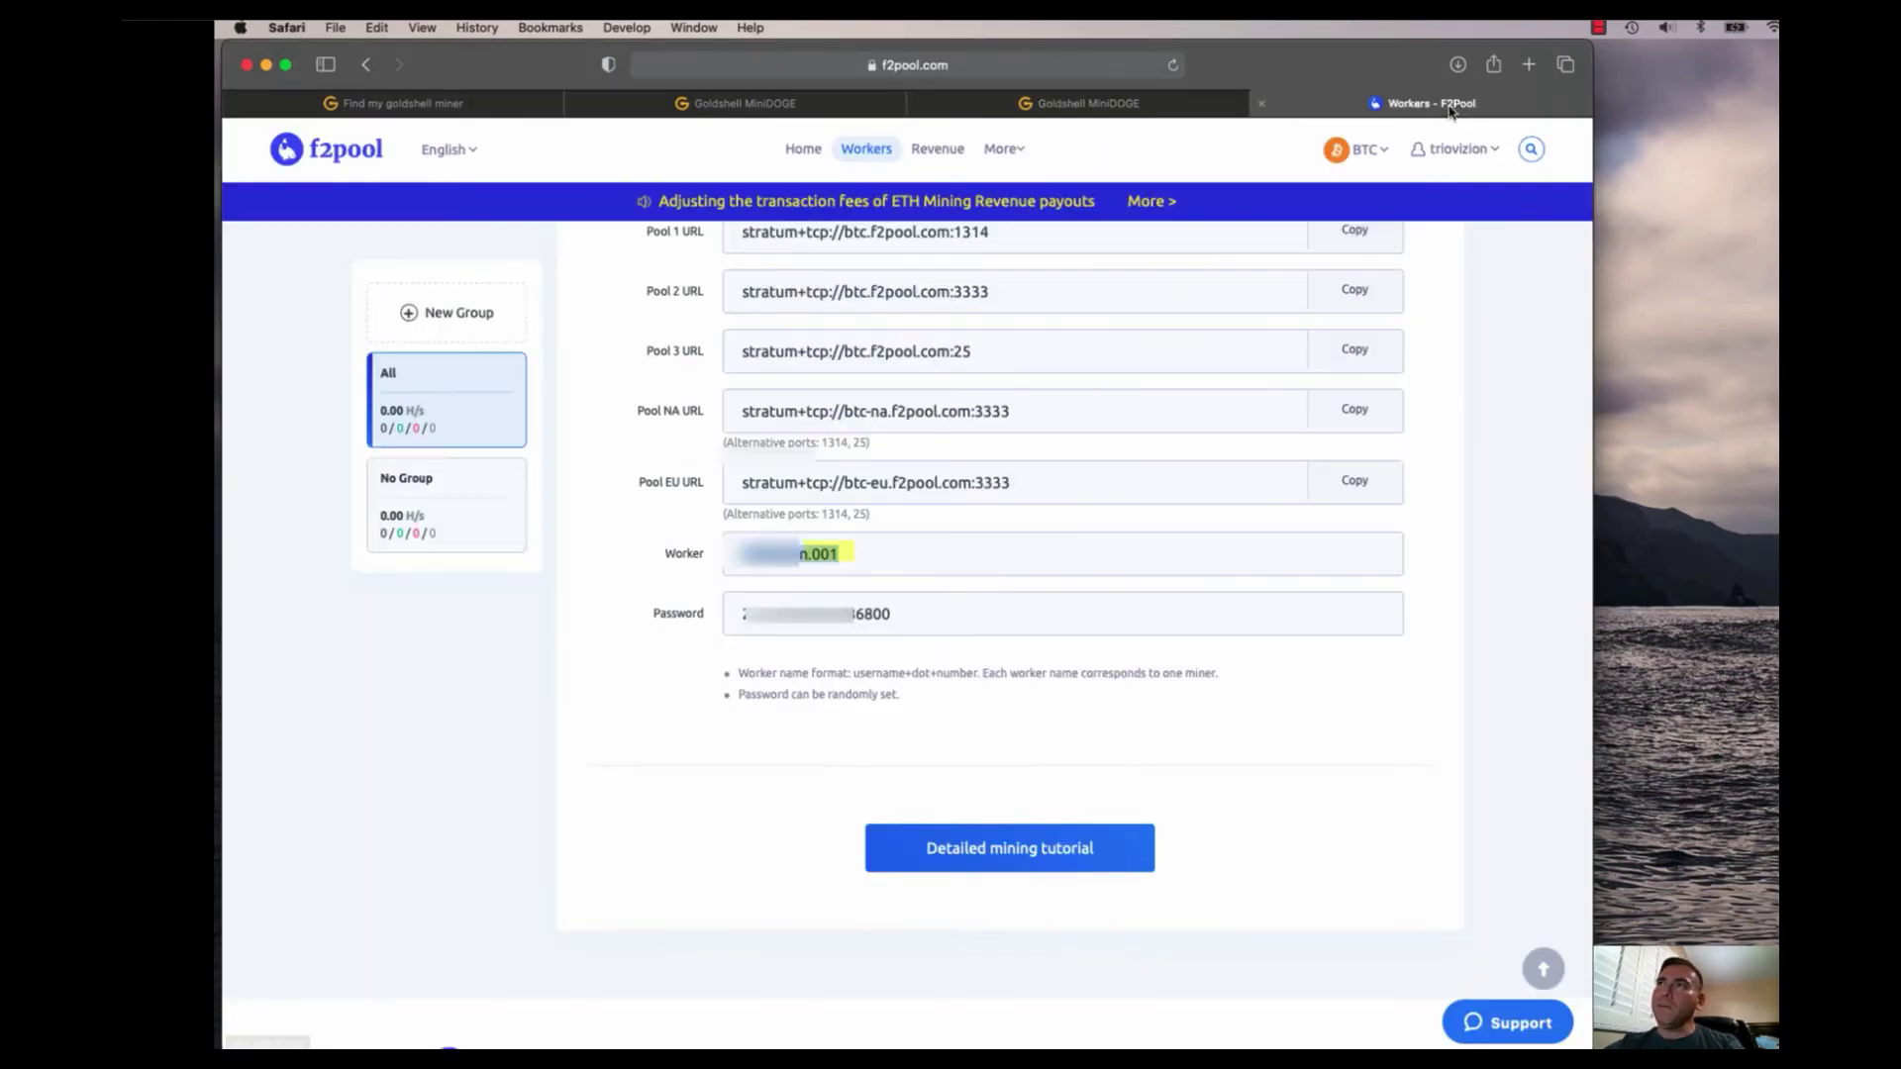
left_click_drag(900, 615, 743, 616)
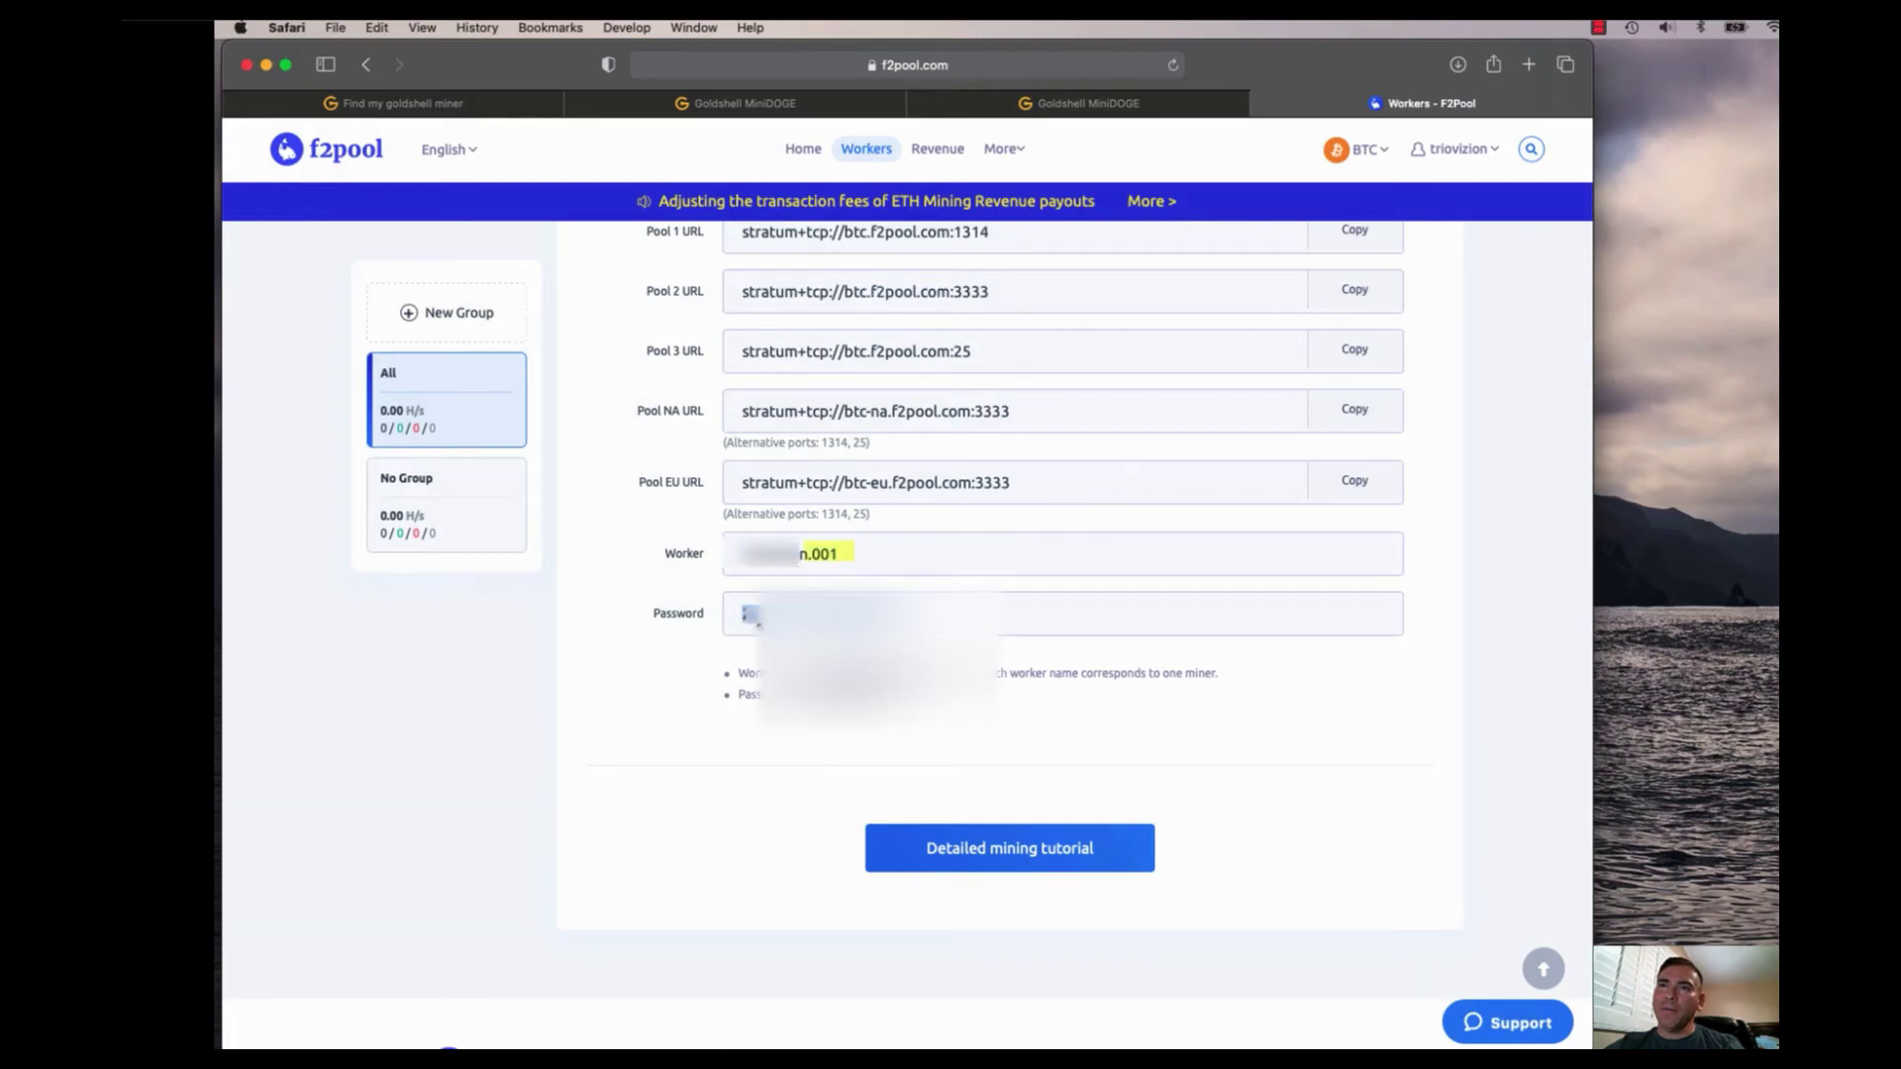
right_click(746, 615)
left_click(818, 697)
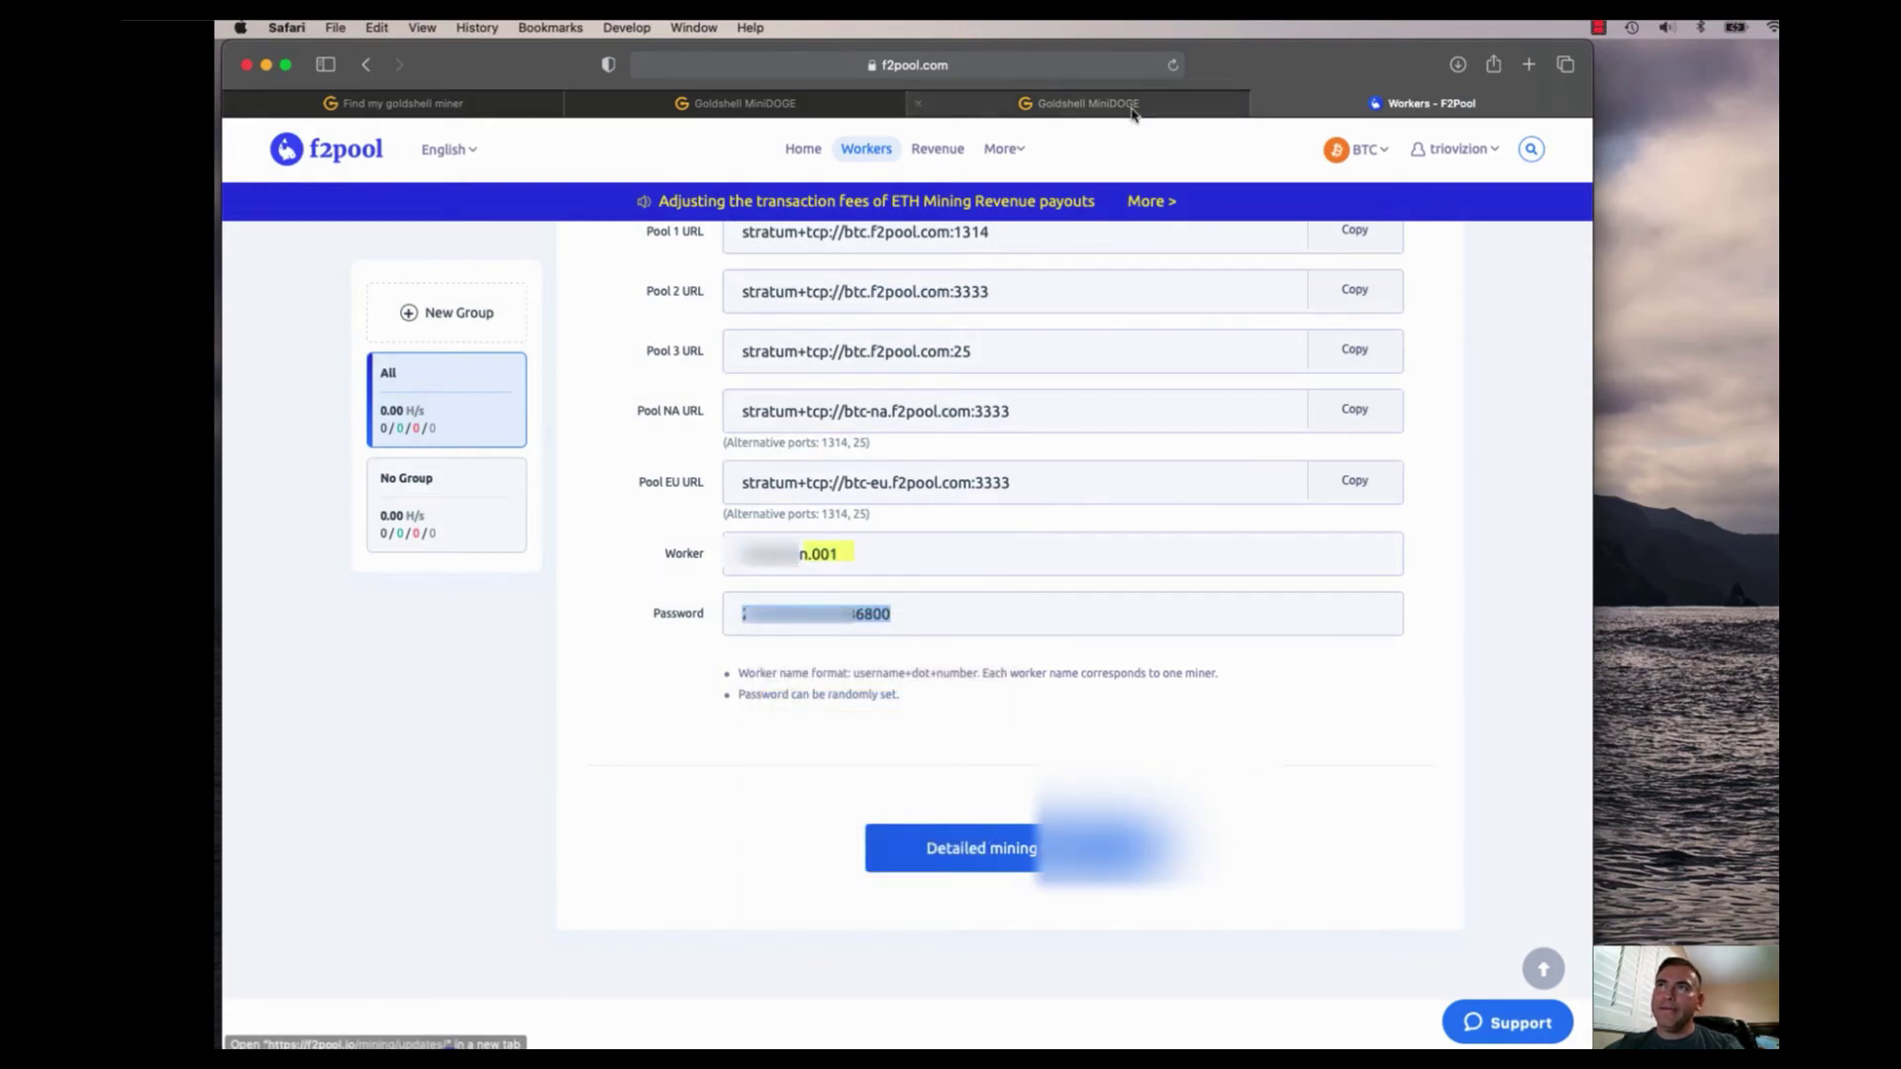
left_click(1089, 103)
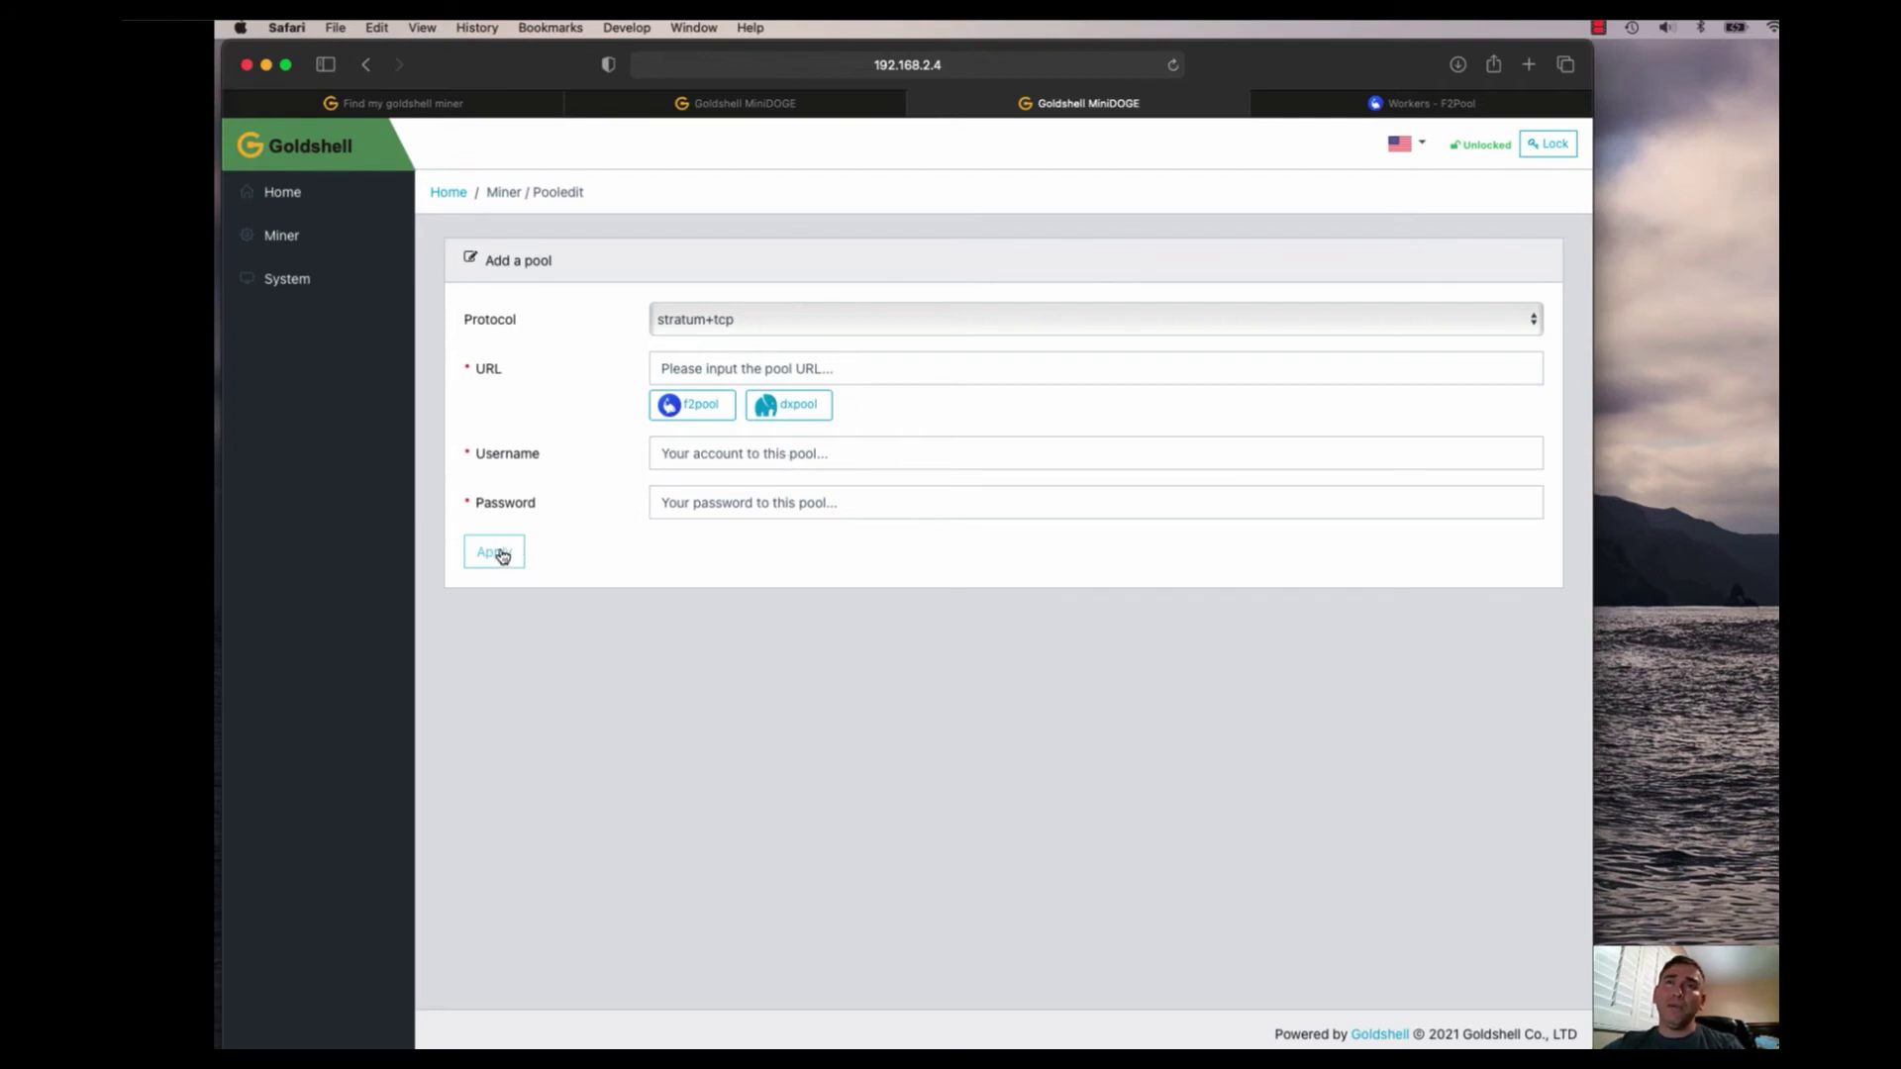
Go to the miner dashboard, then open Miner settings listing worker 002 at ltc.f2pool.com:8888
left_click(454, 195)
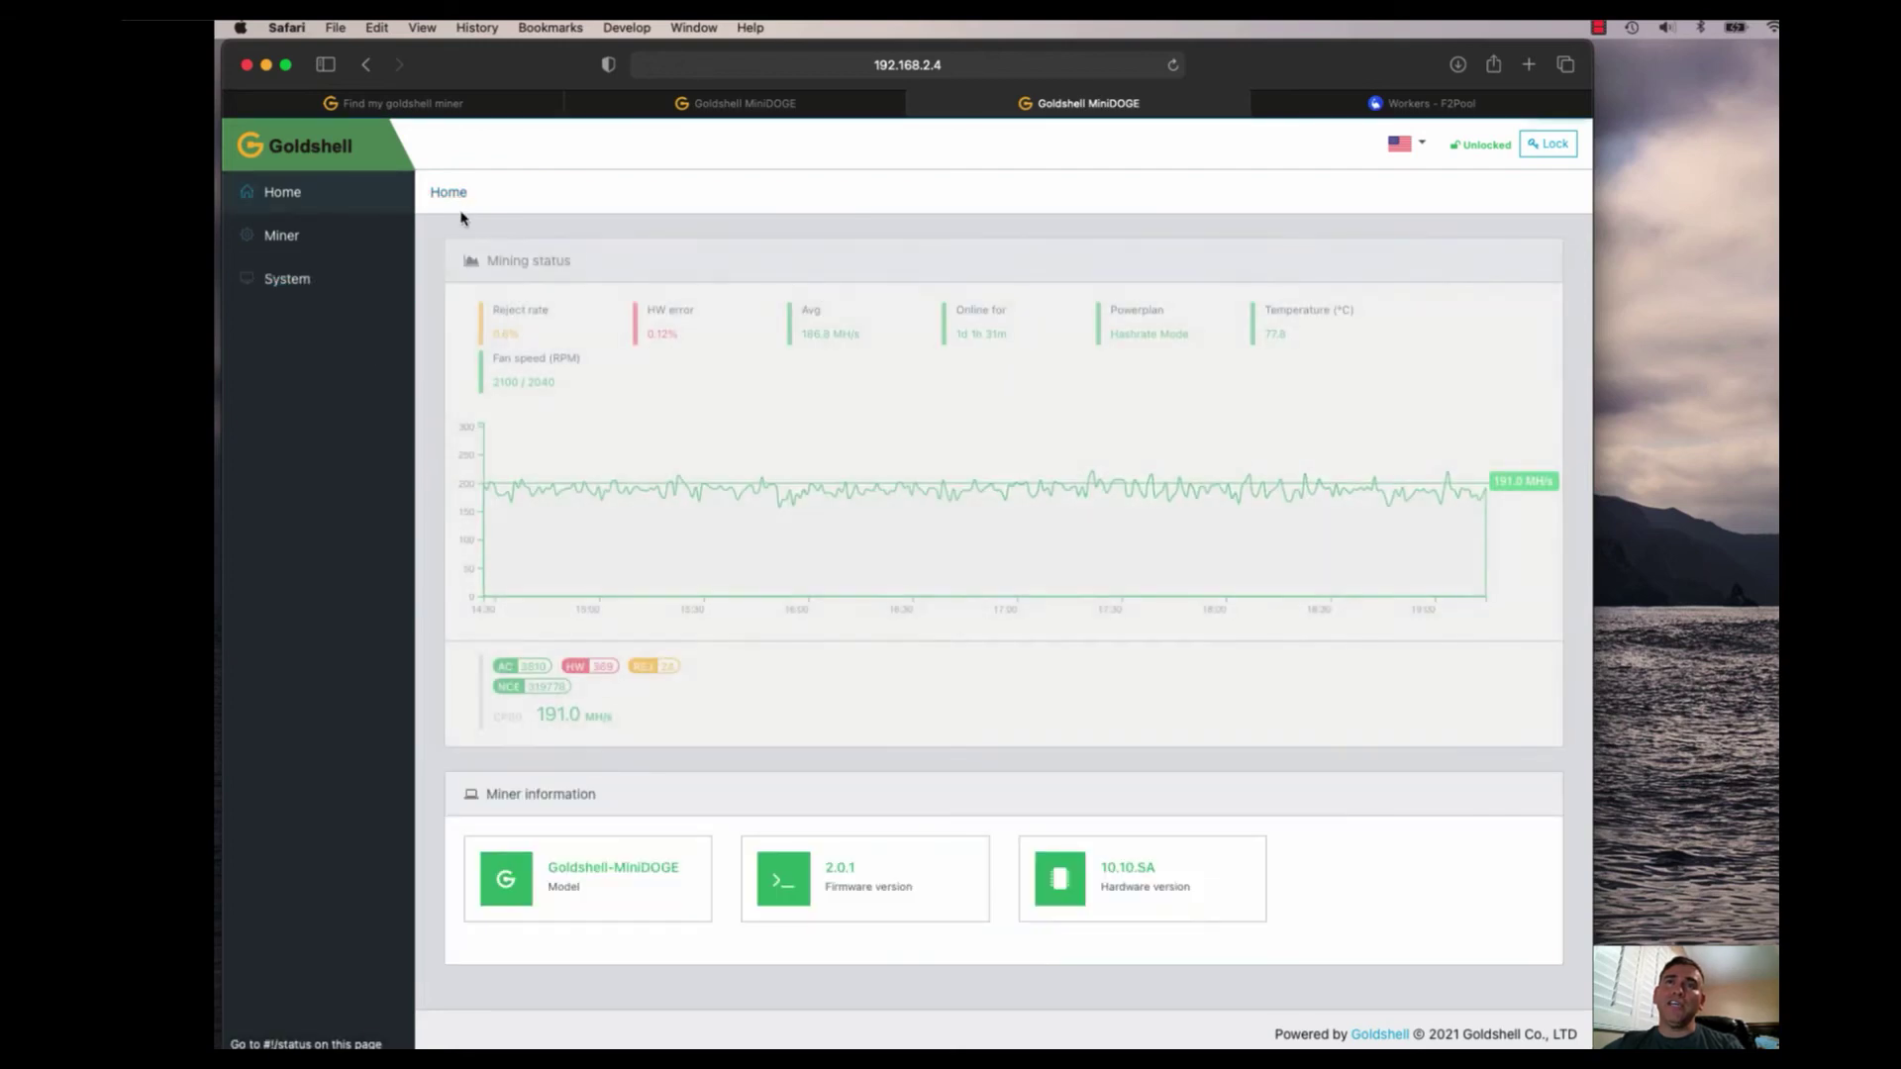
left_click(285, 243)
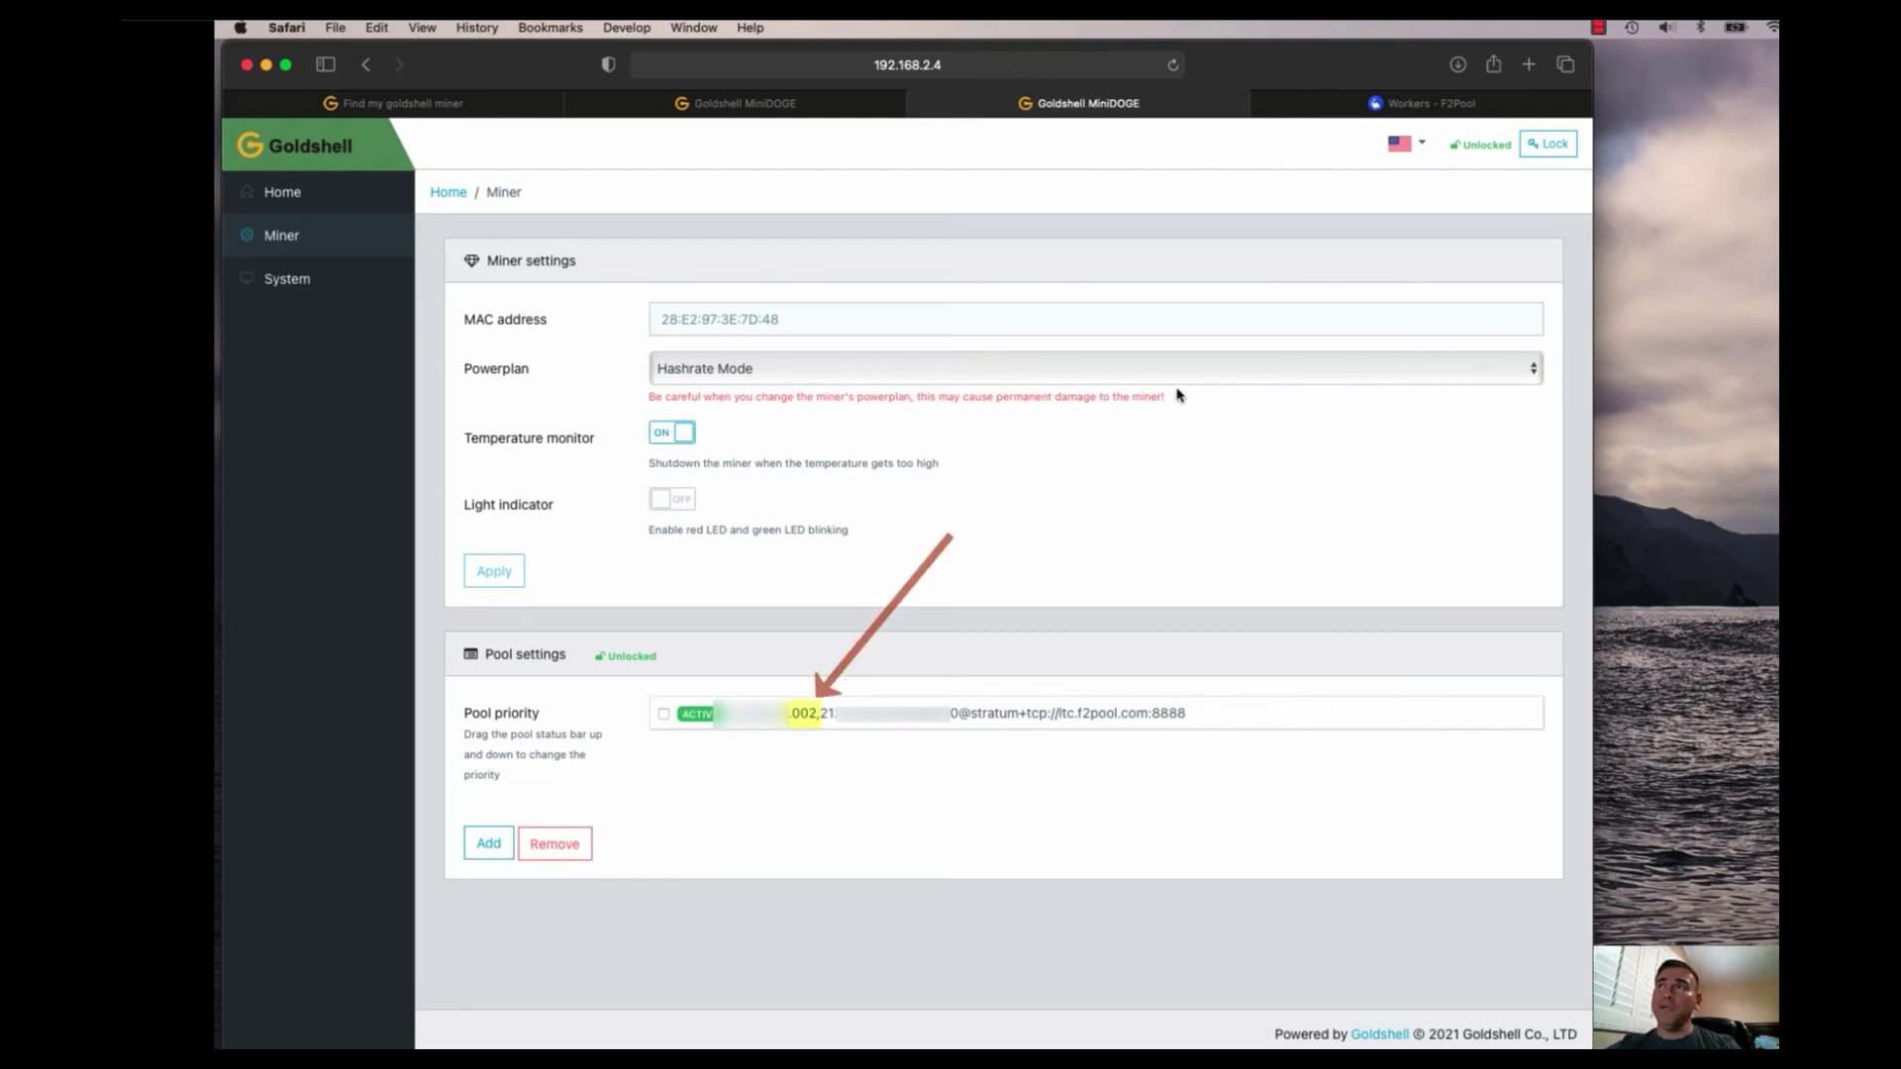
Filter F2Pool's LTC workers to Online, then start another pool entry on the Goldshell miner
left_click(1469, 111)
scroll(1056, 220, "up", 6)
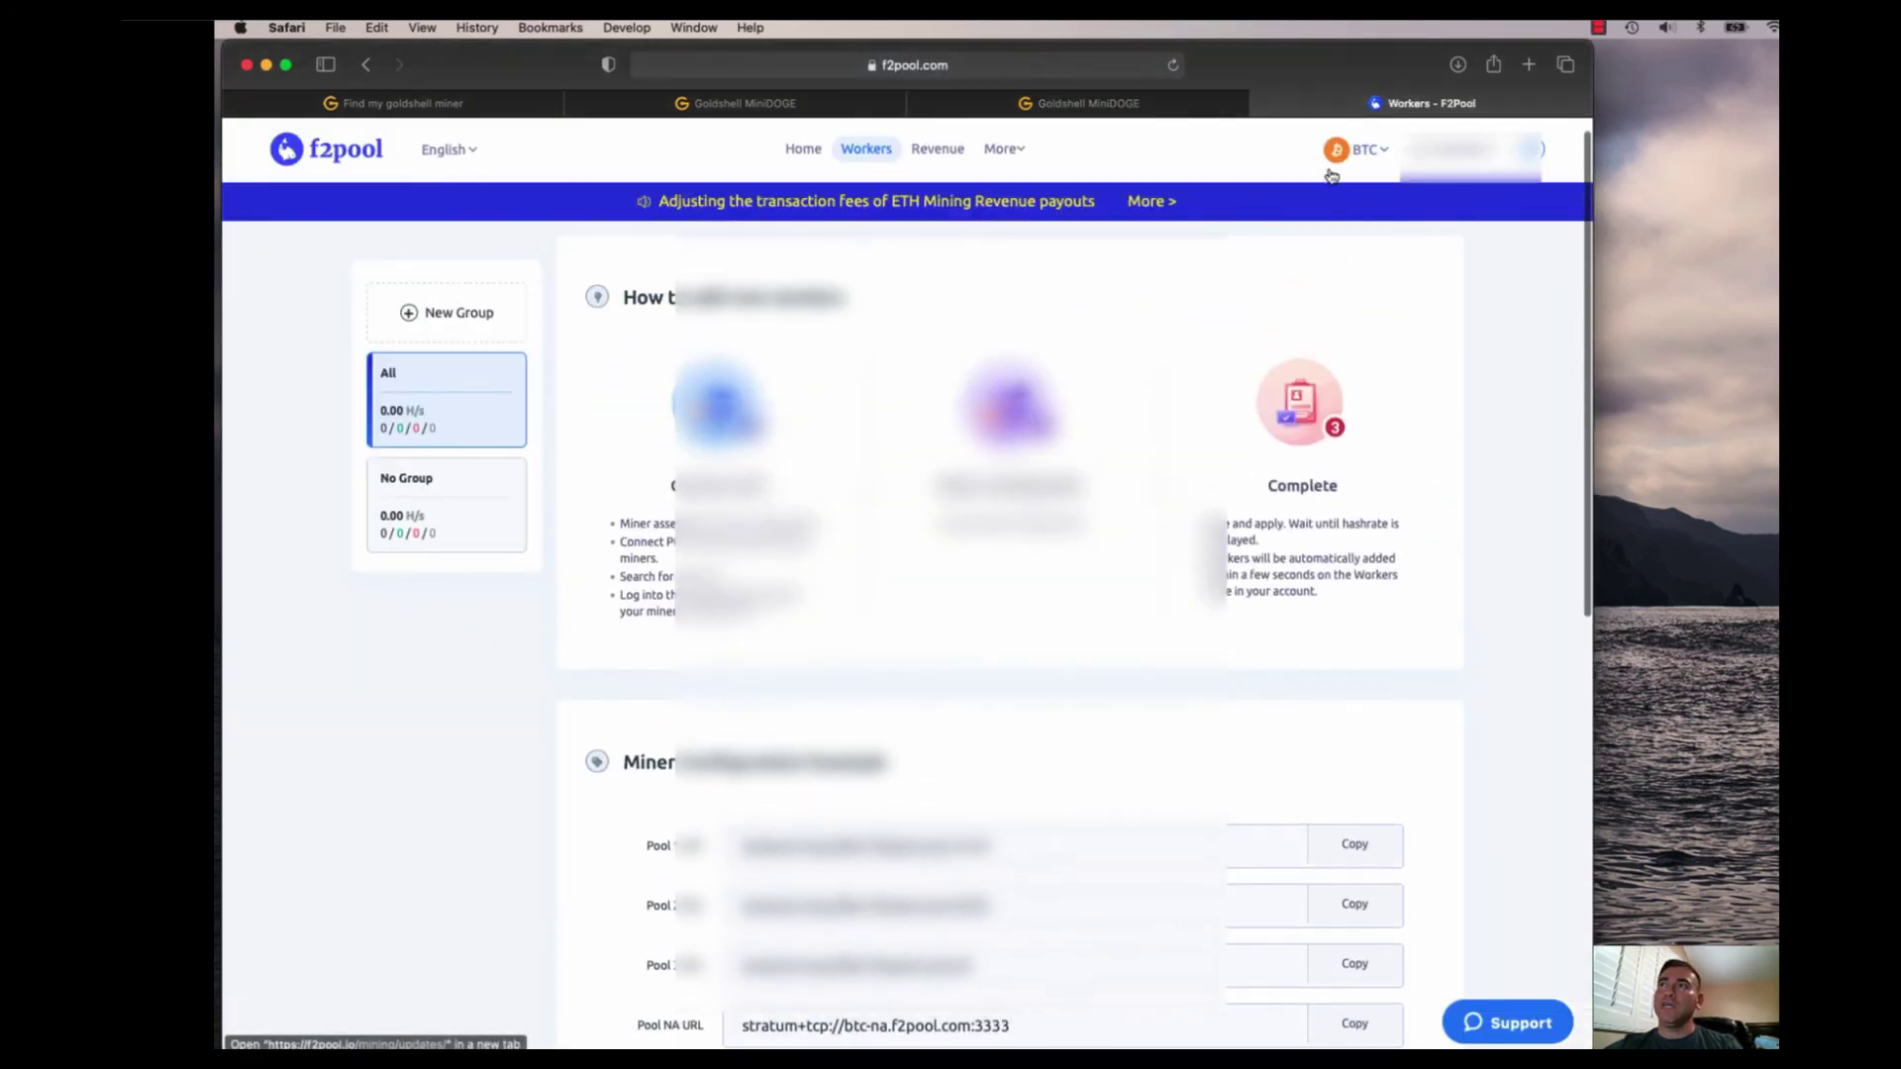
mouse_move(1388, 150)
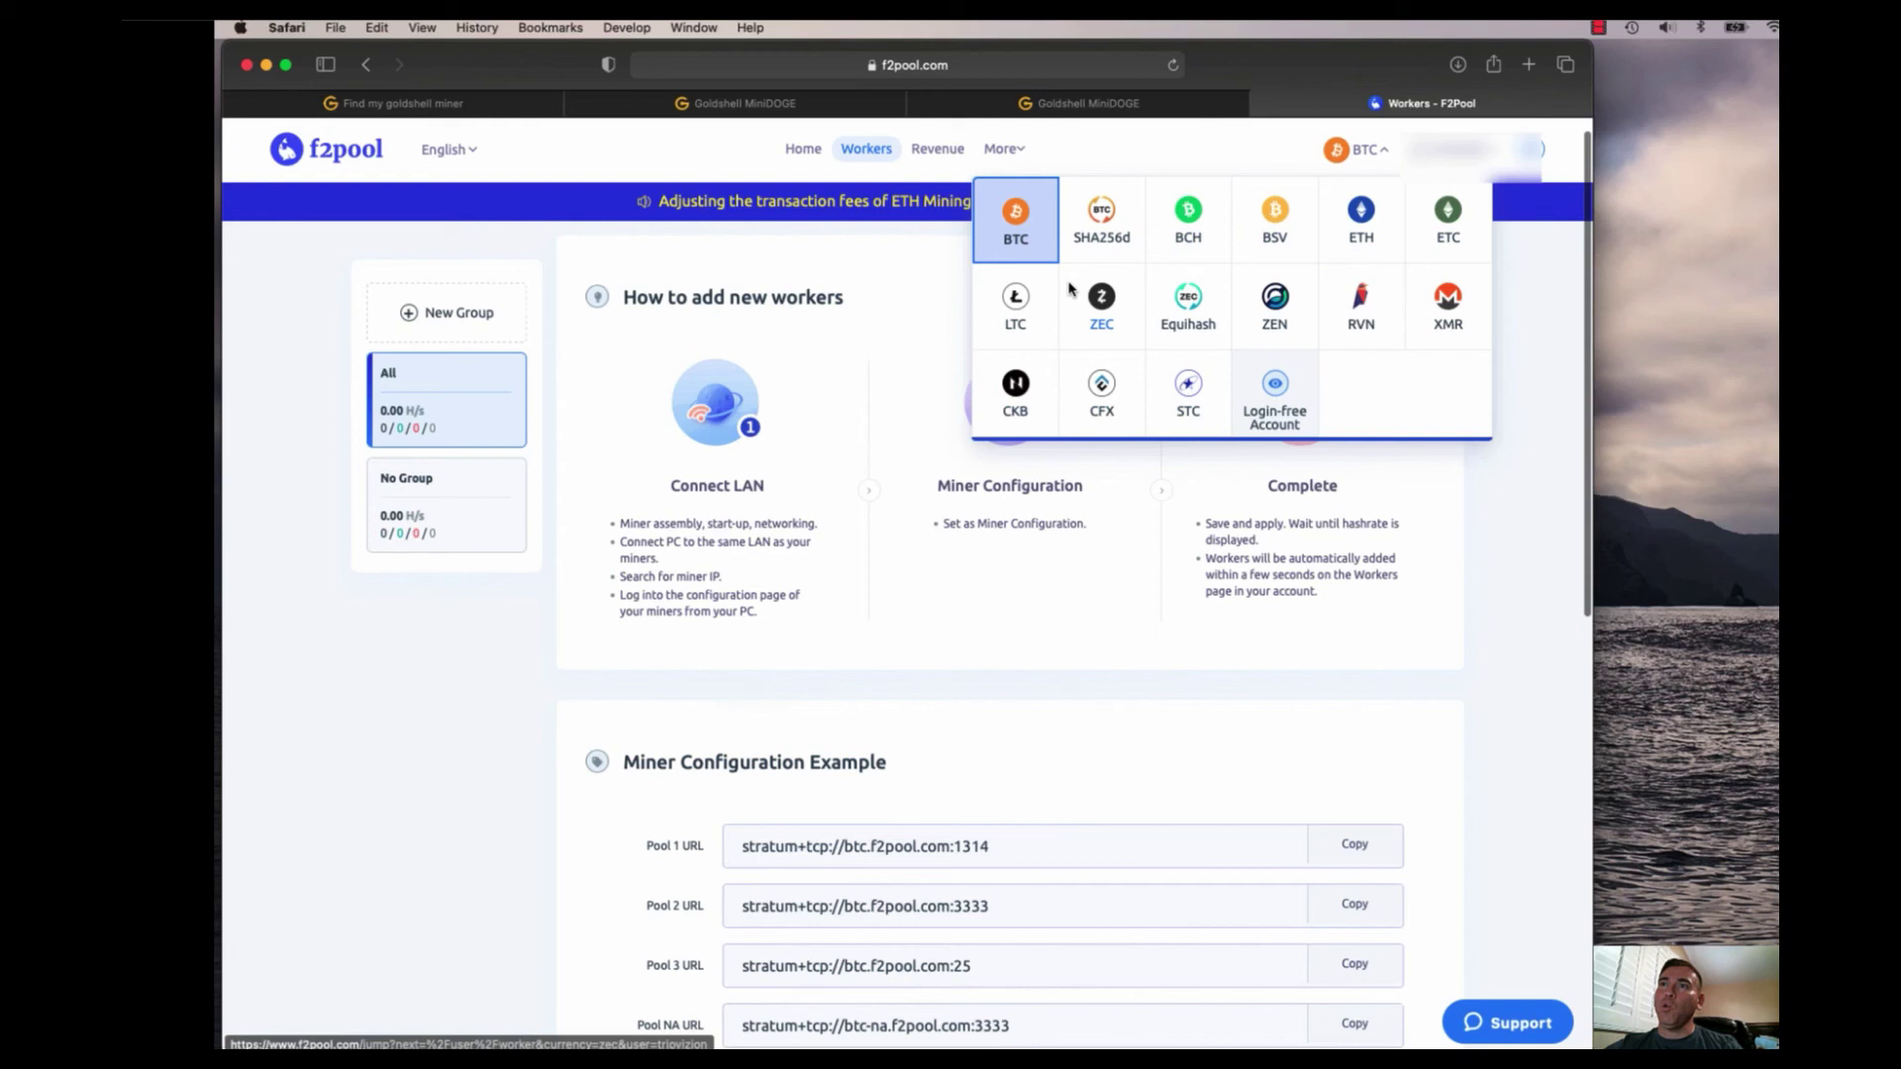
left_click(1018, 302)
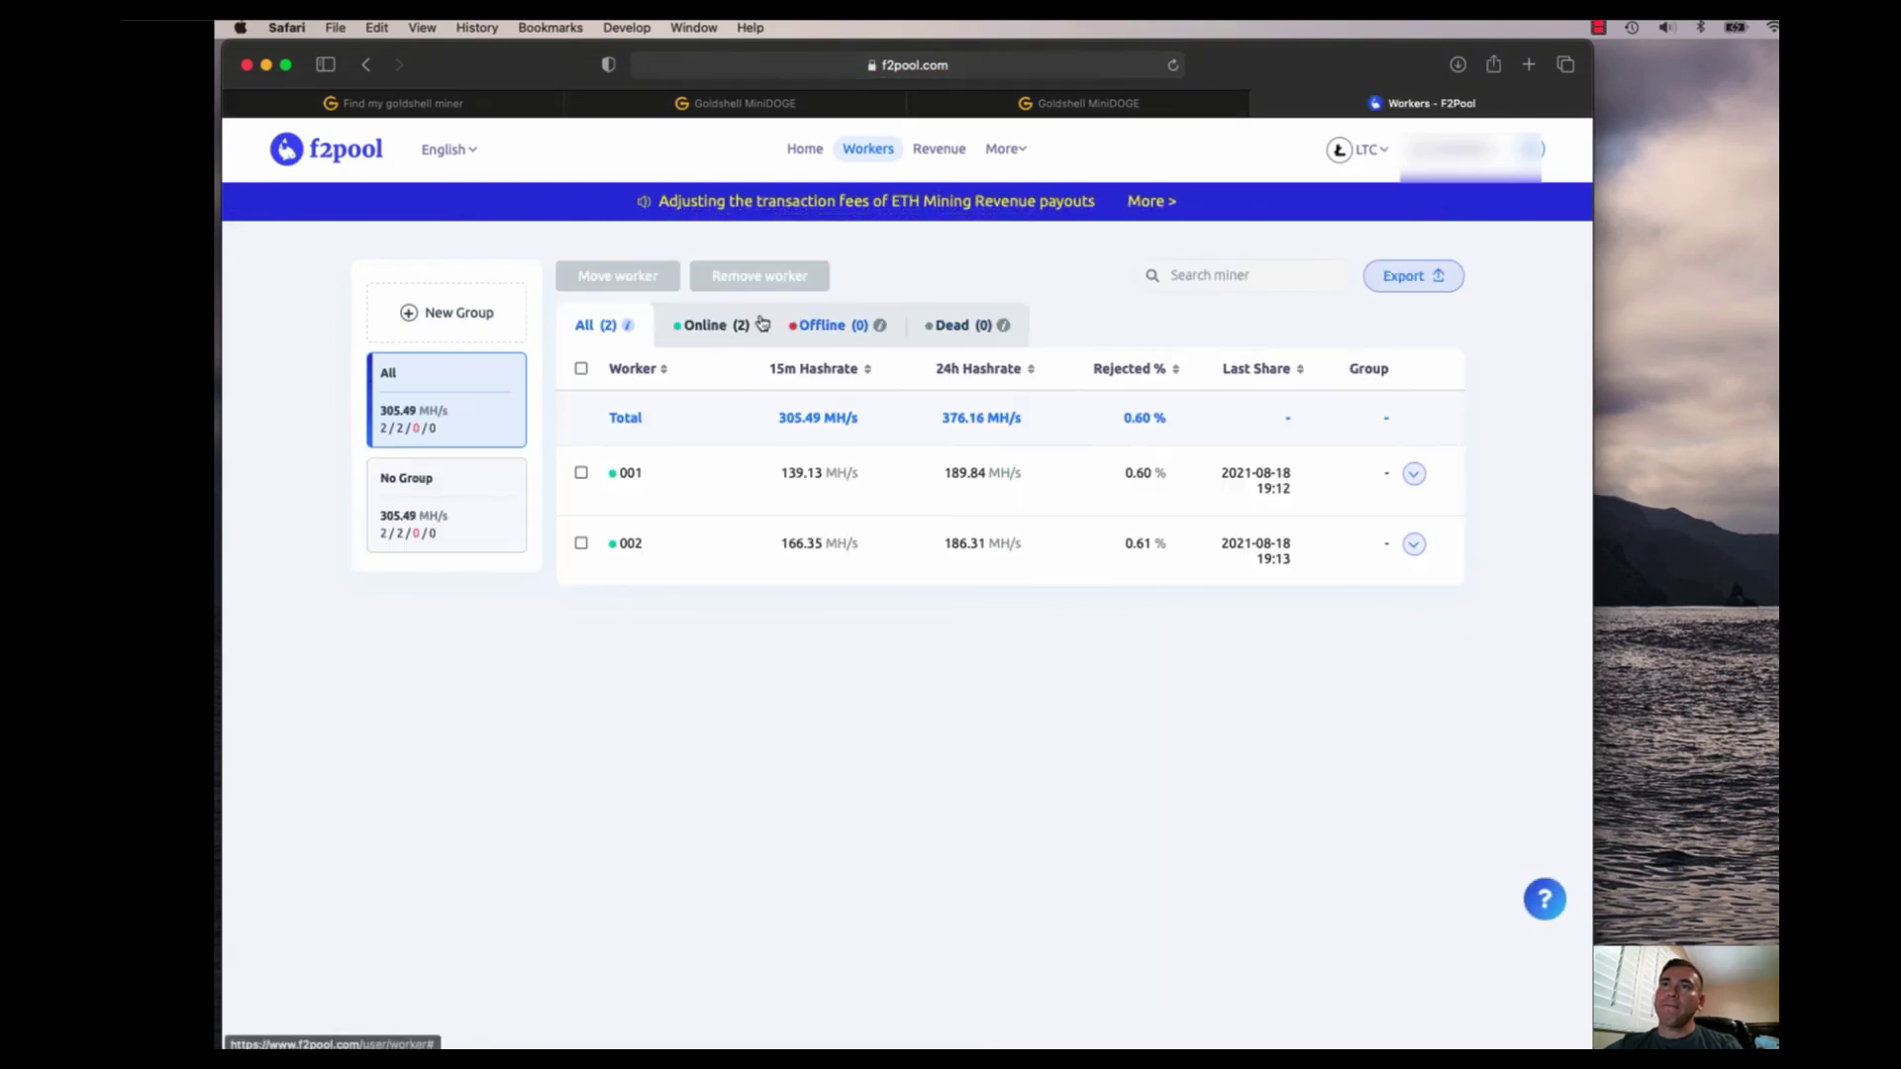
left_click(711, 327)
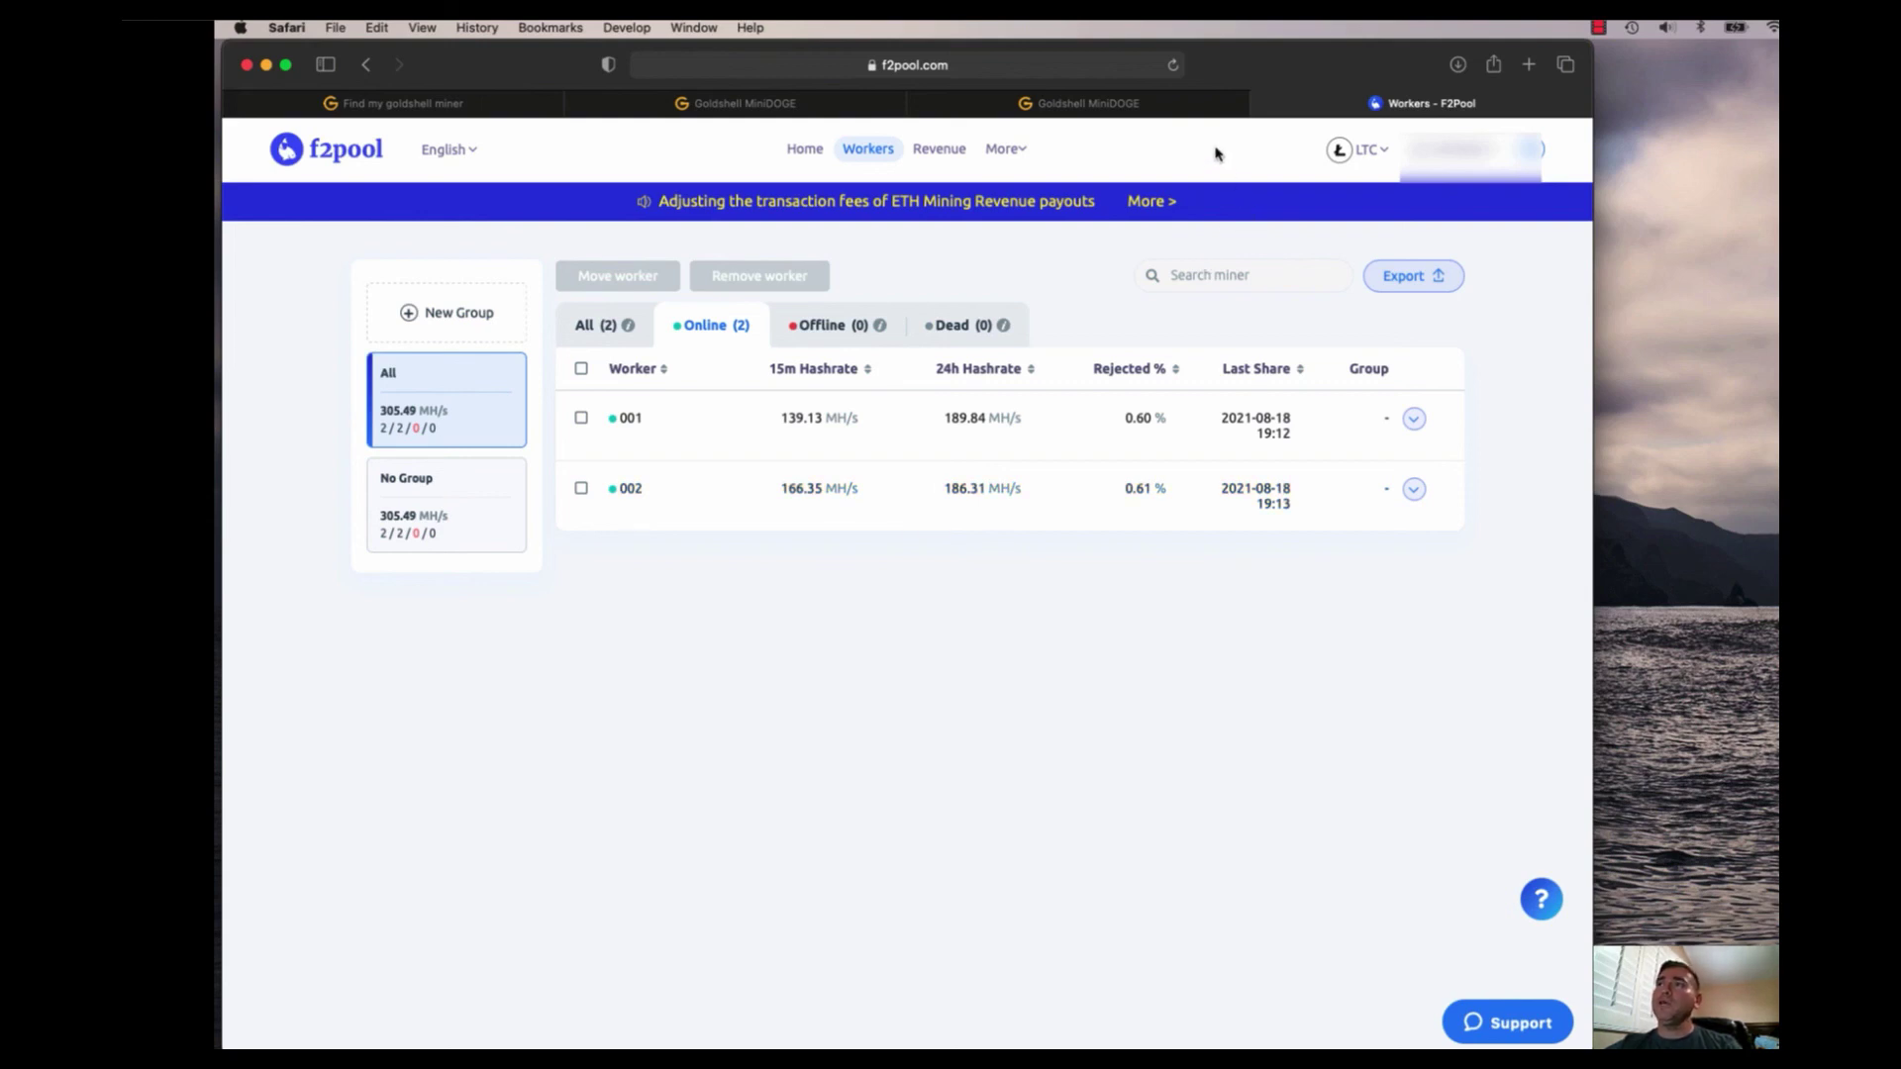
left_click(1157, 112)
left_click(498, 843)
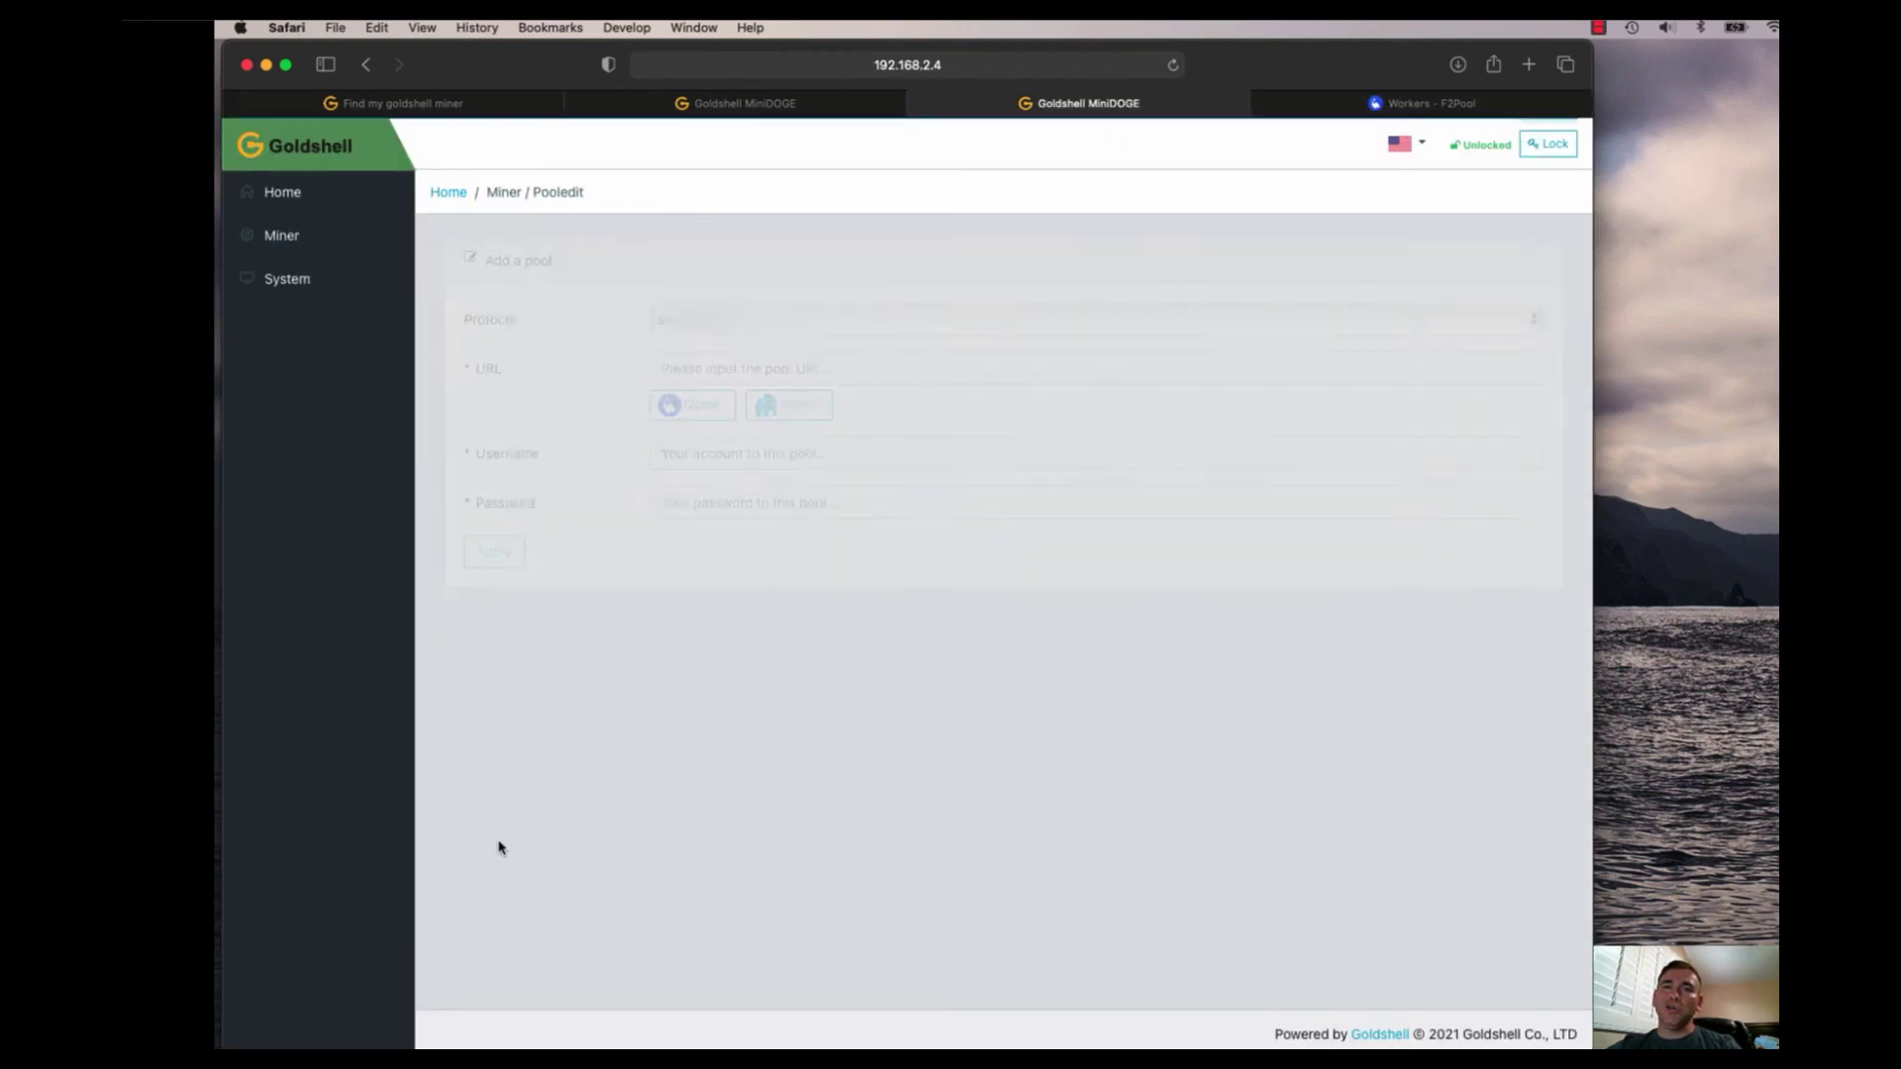